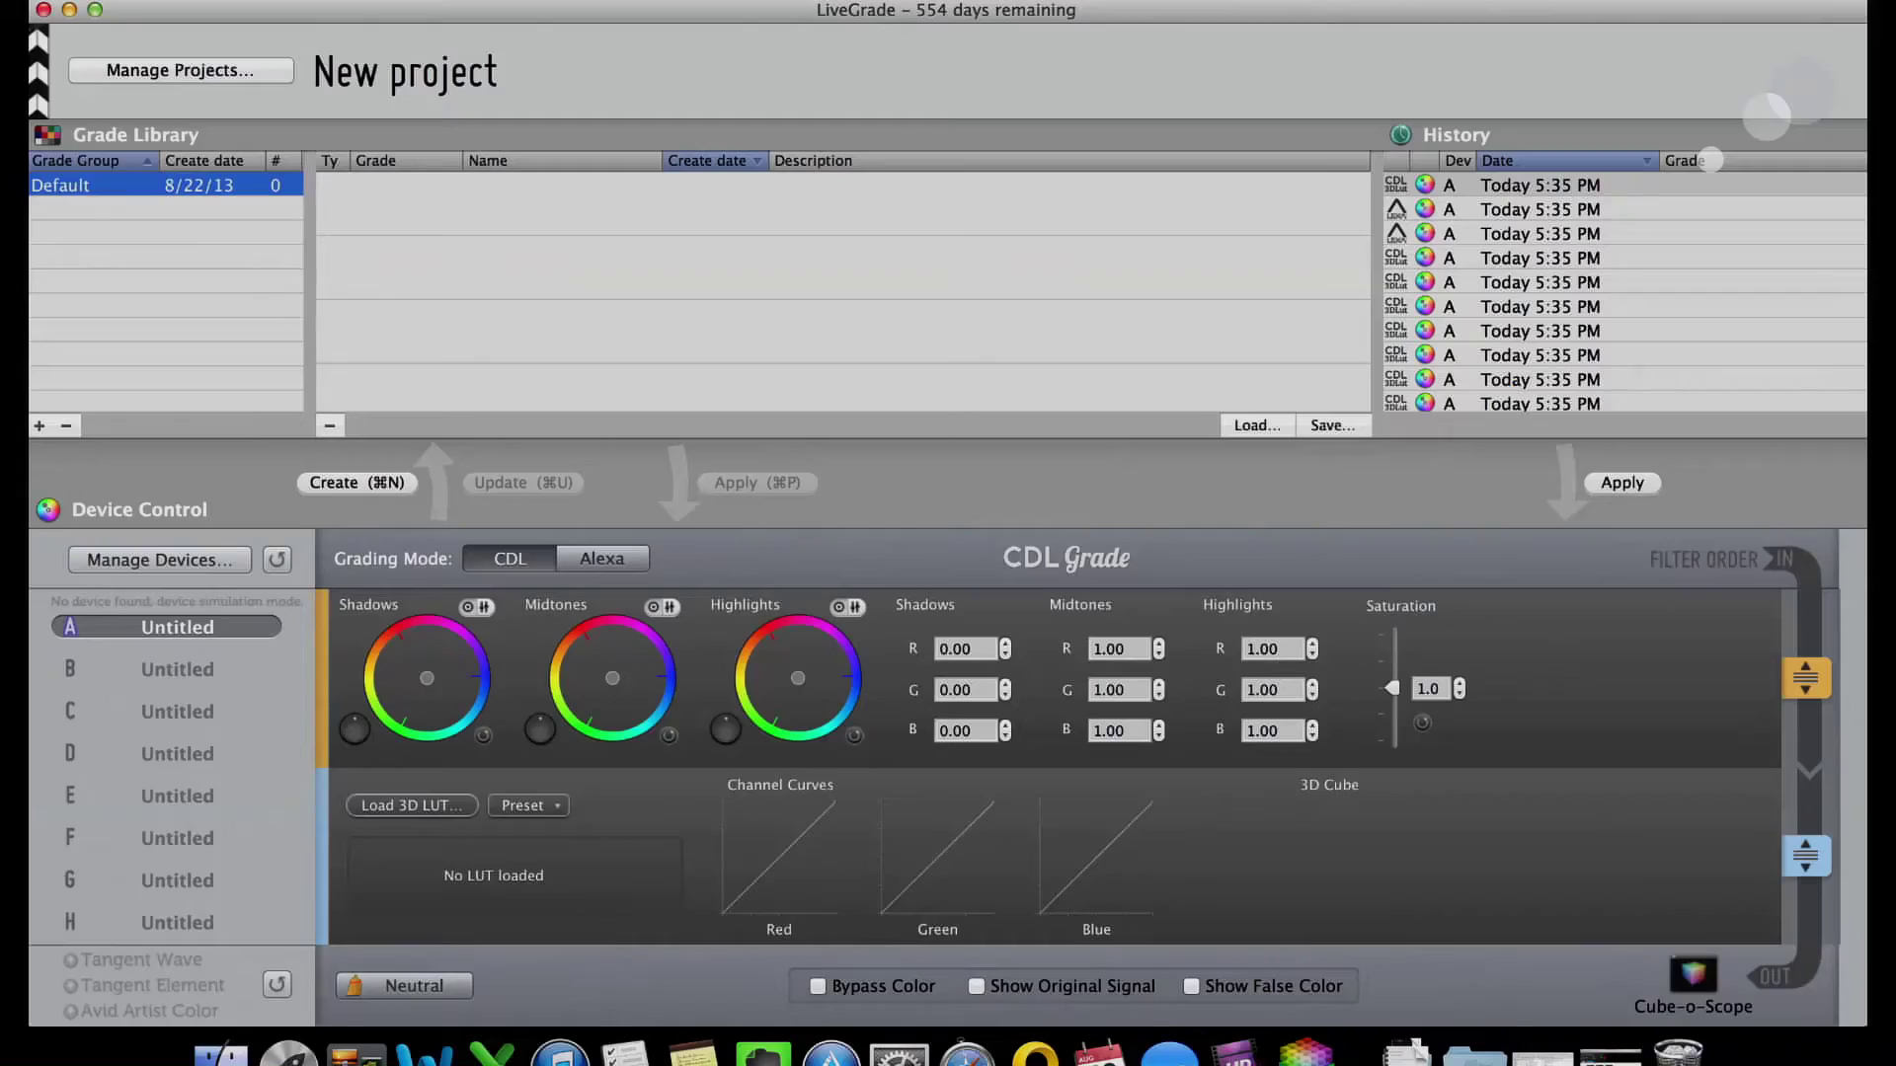
Start CDL Server 1 for slot A on port 6666 in the preferences and close them.
left_click(583, 289)
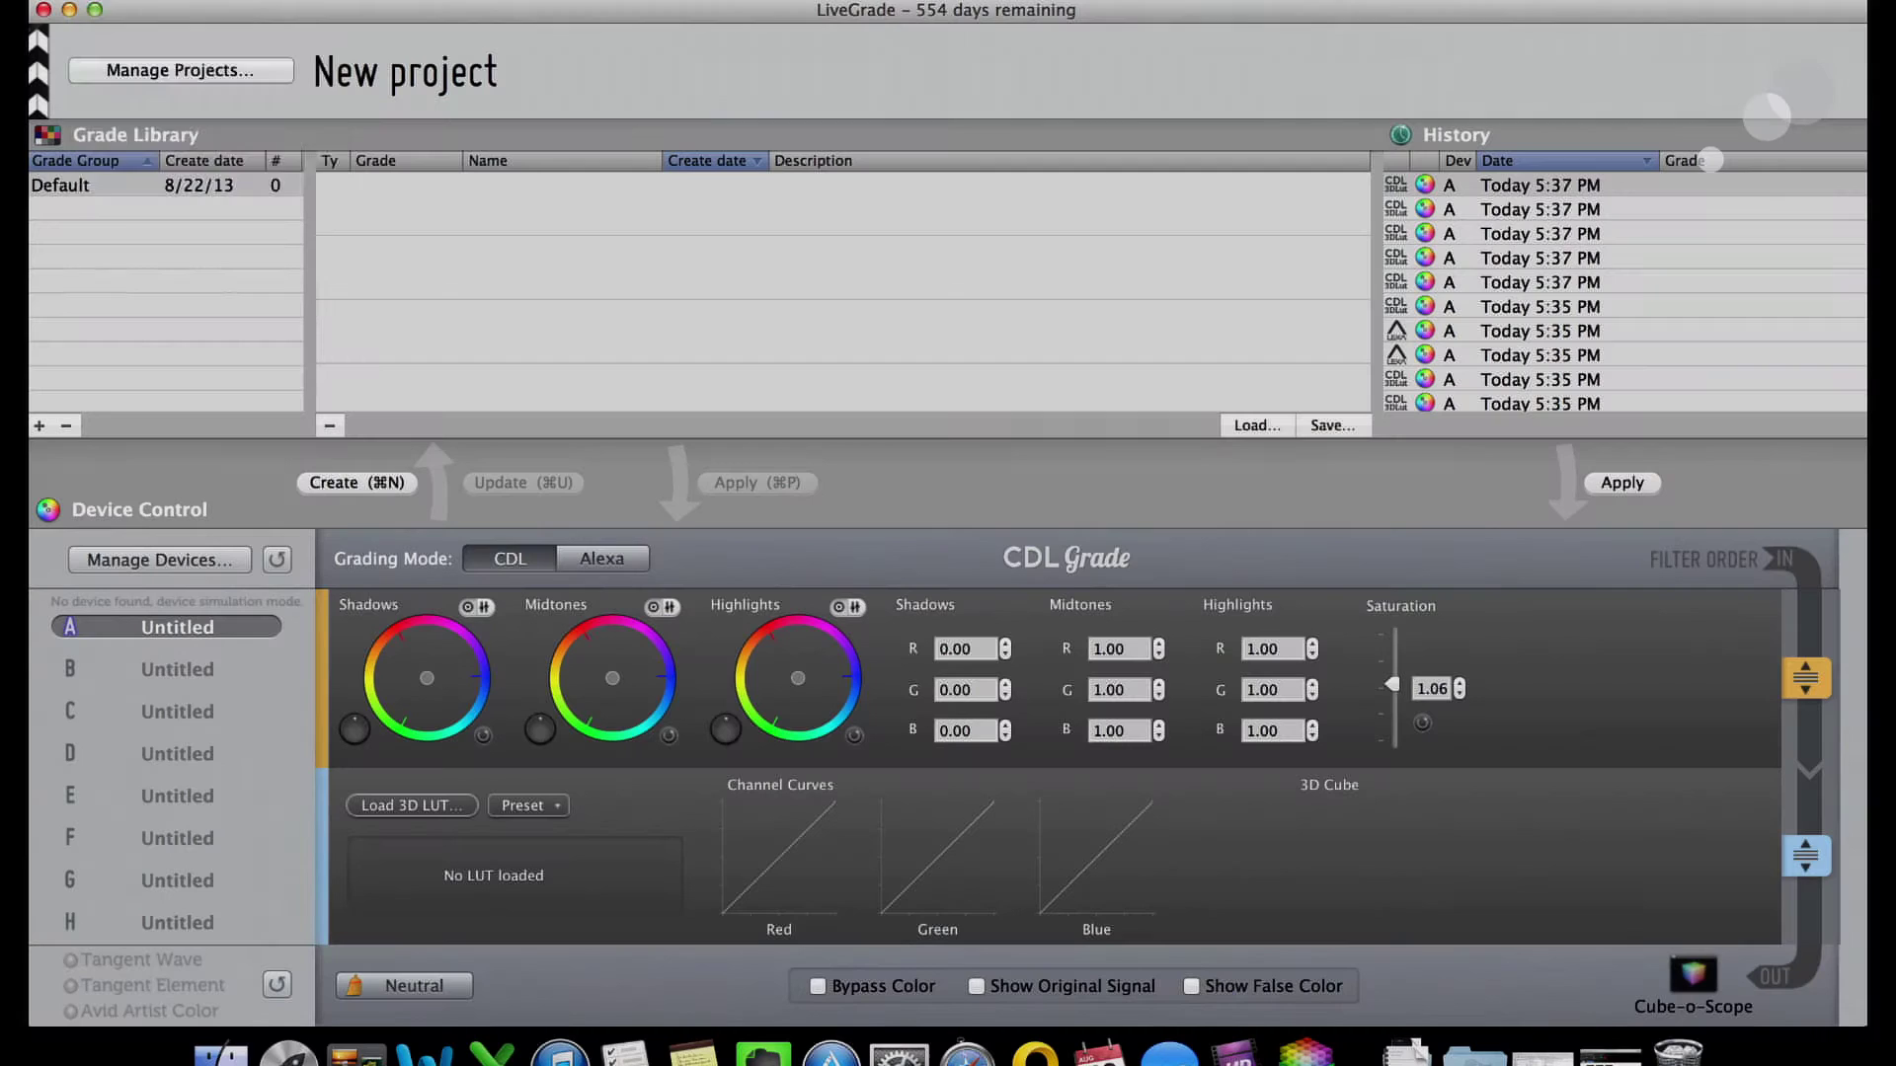
left_click(177, 2)
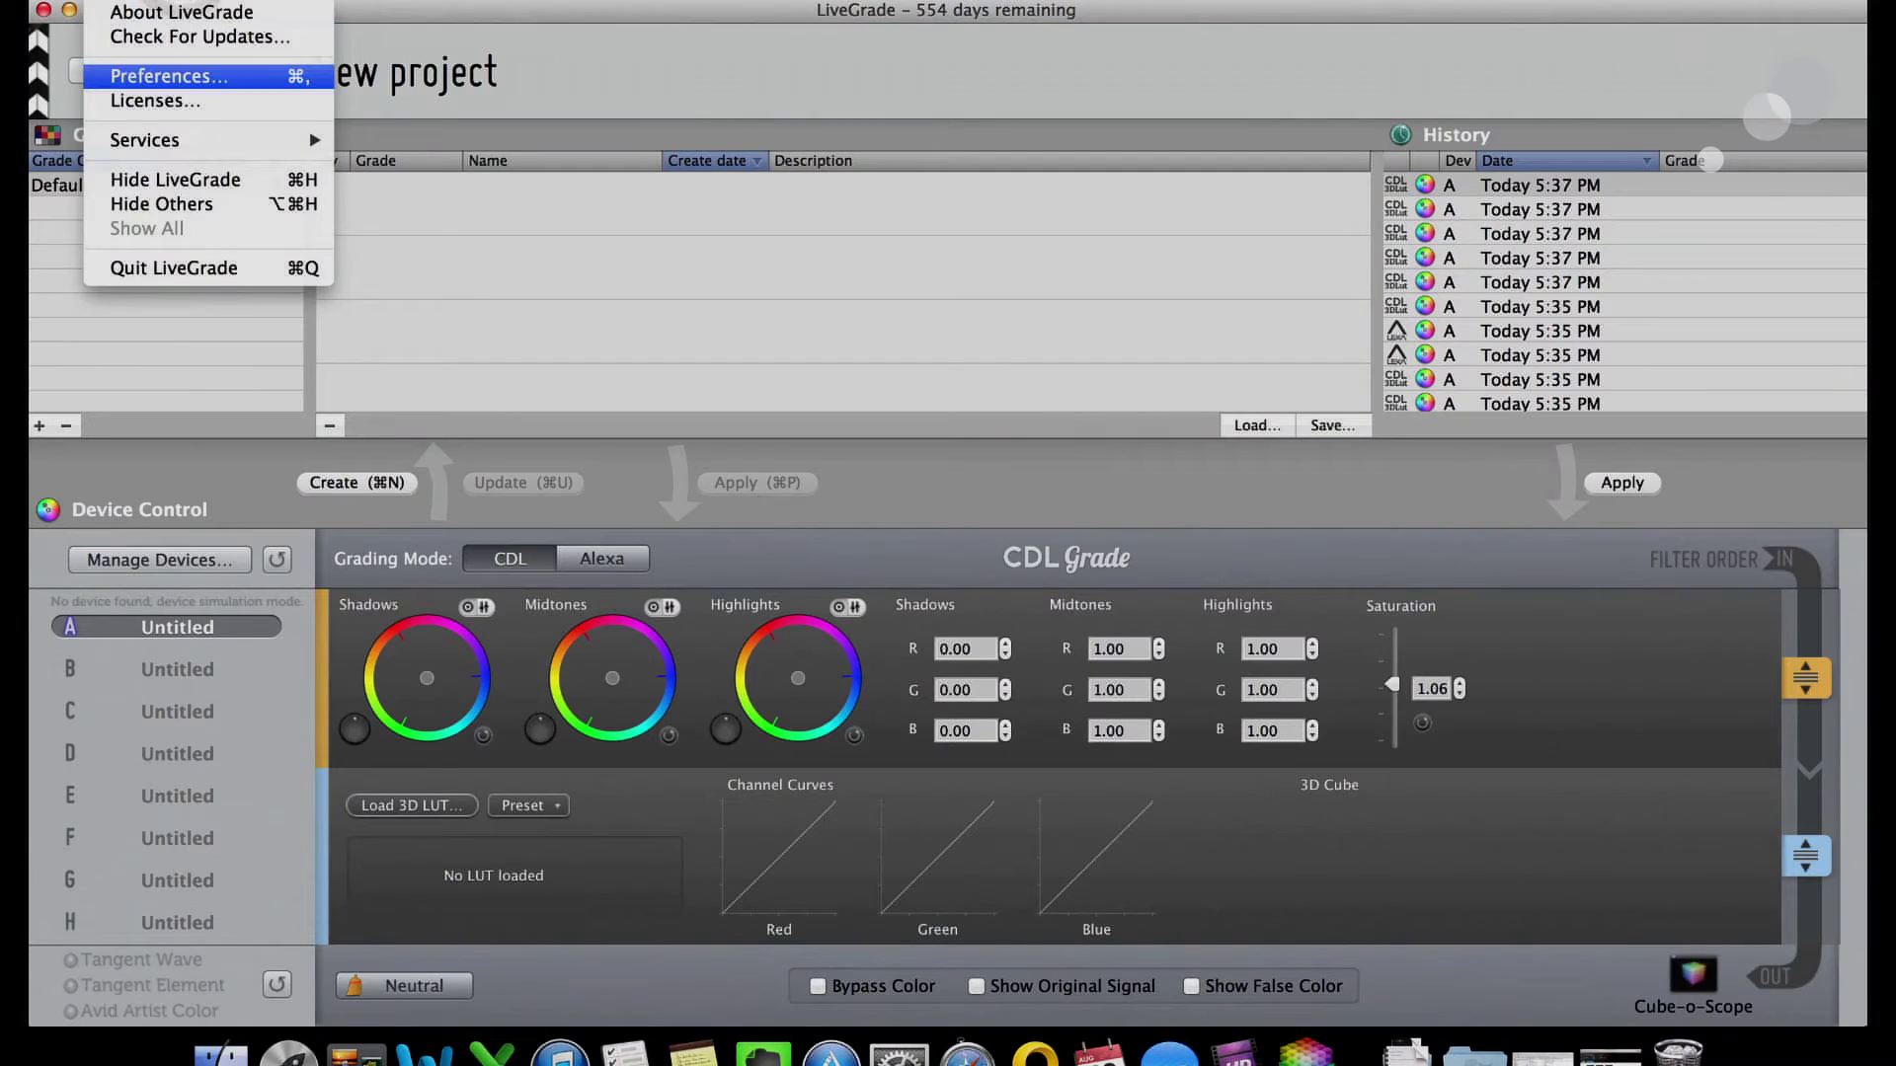
left_click(168, 76)
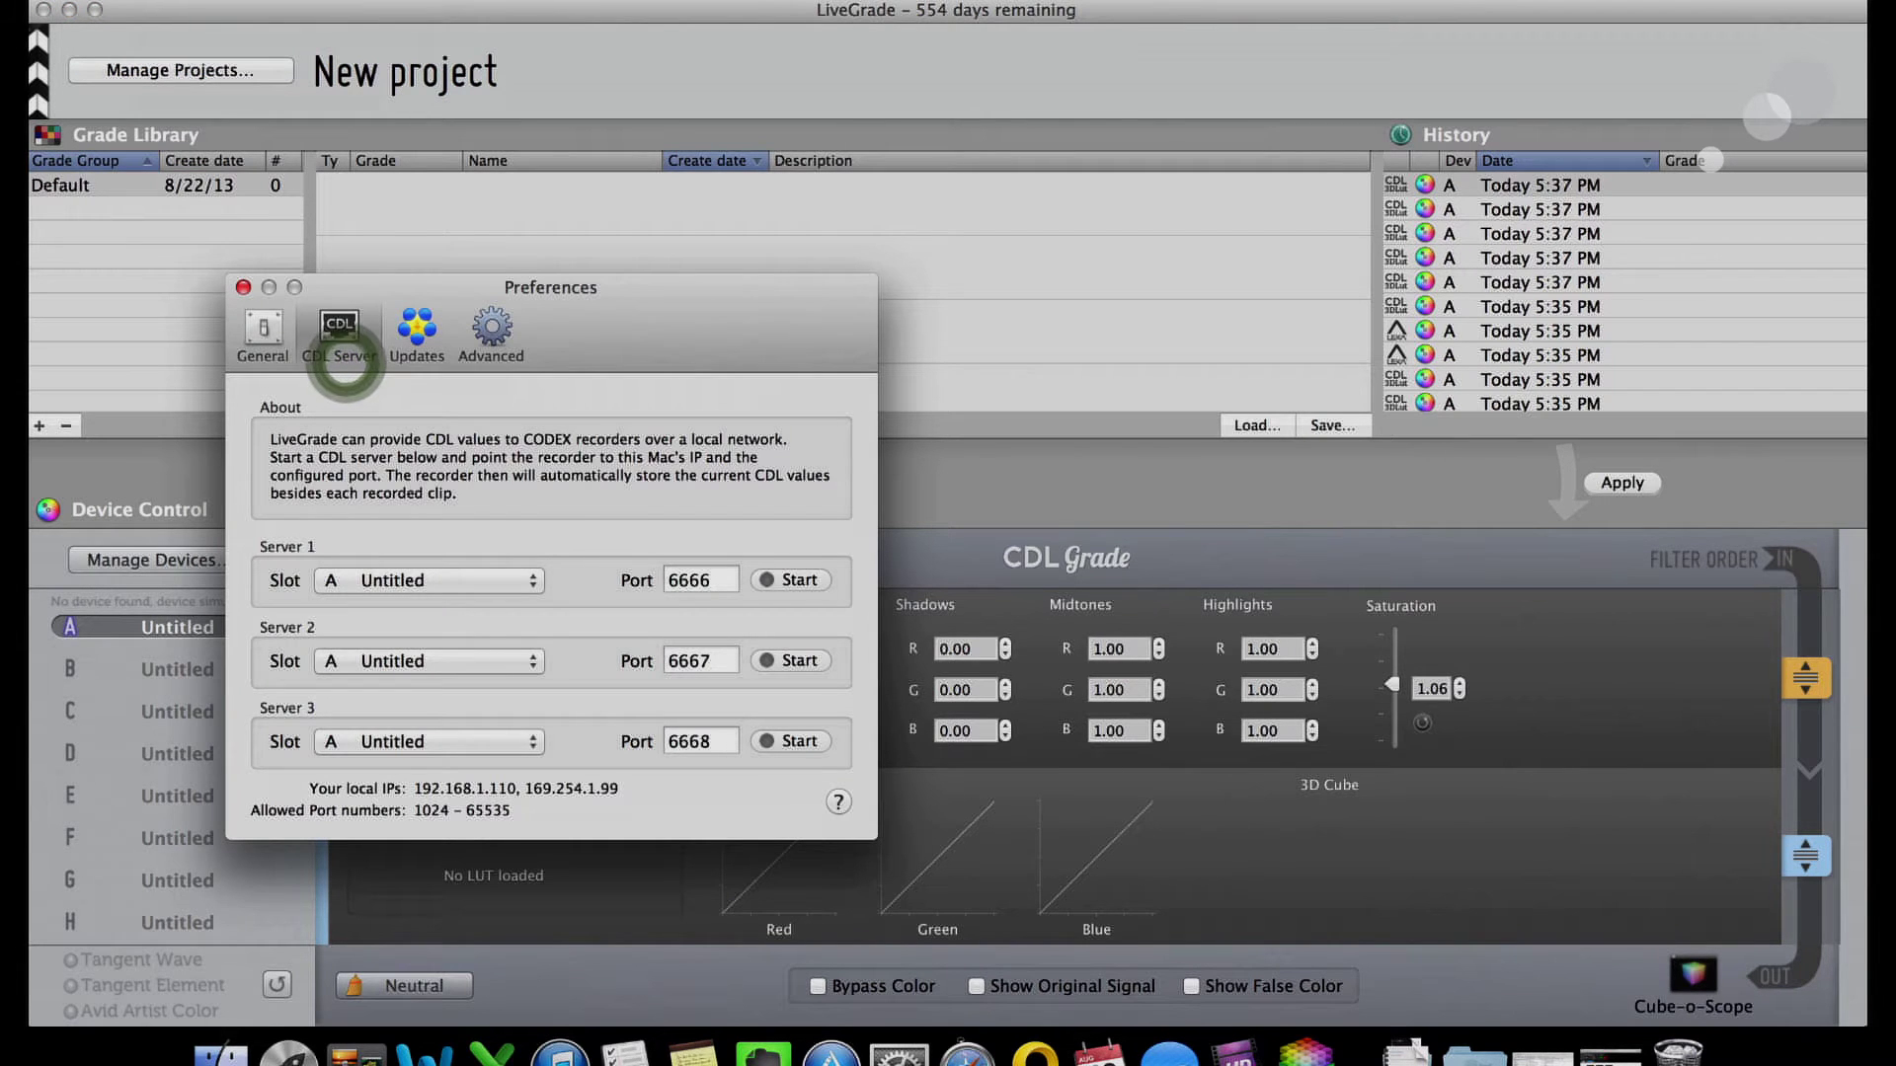
left_click(790, 580)
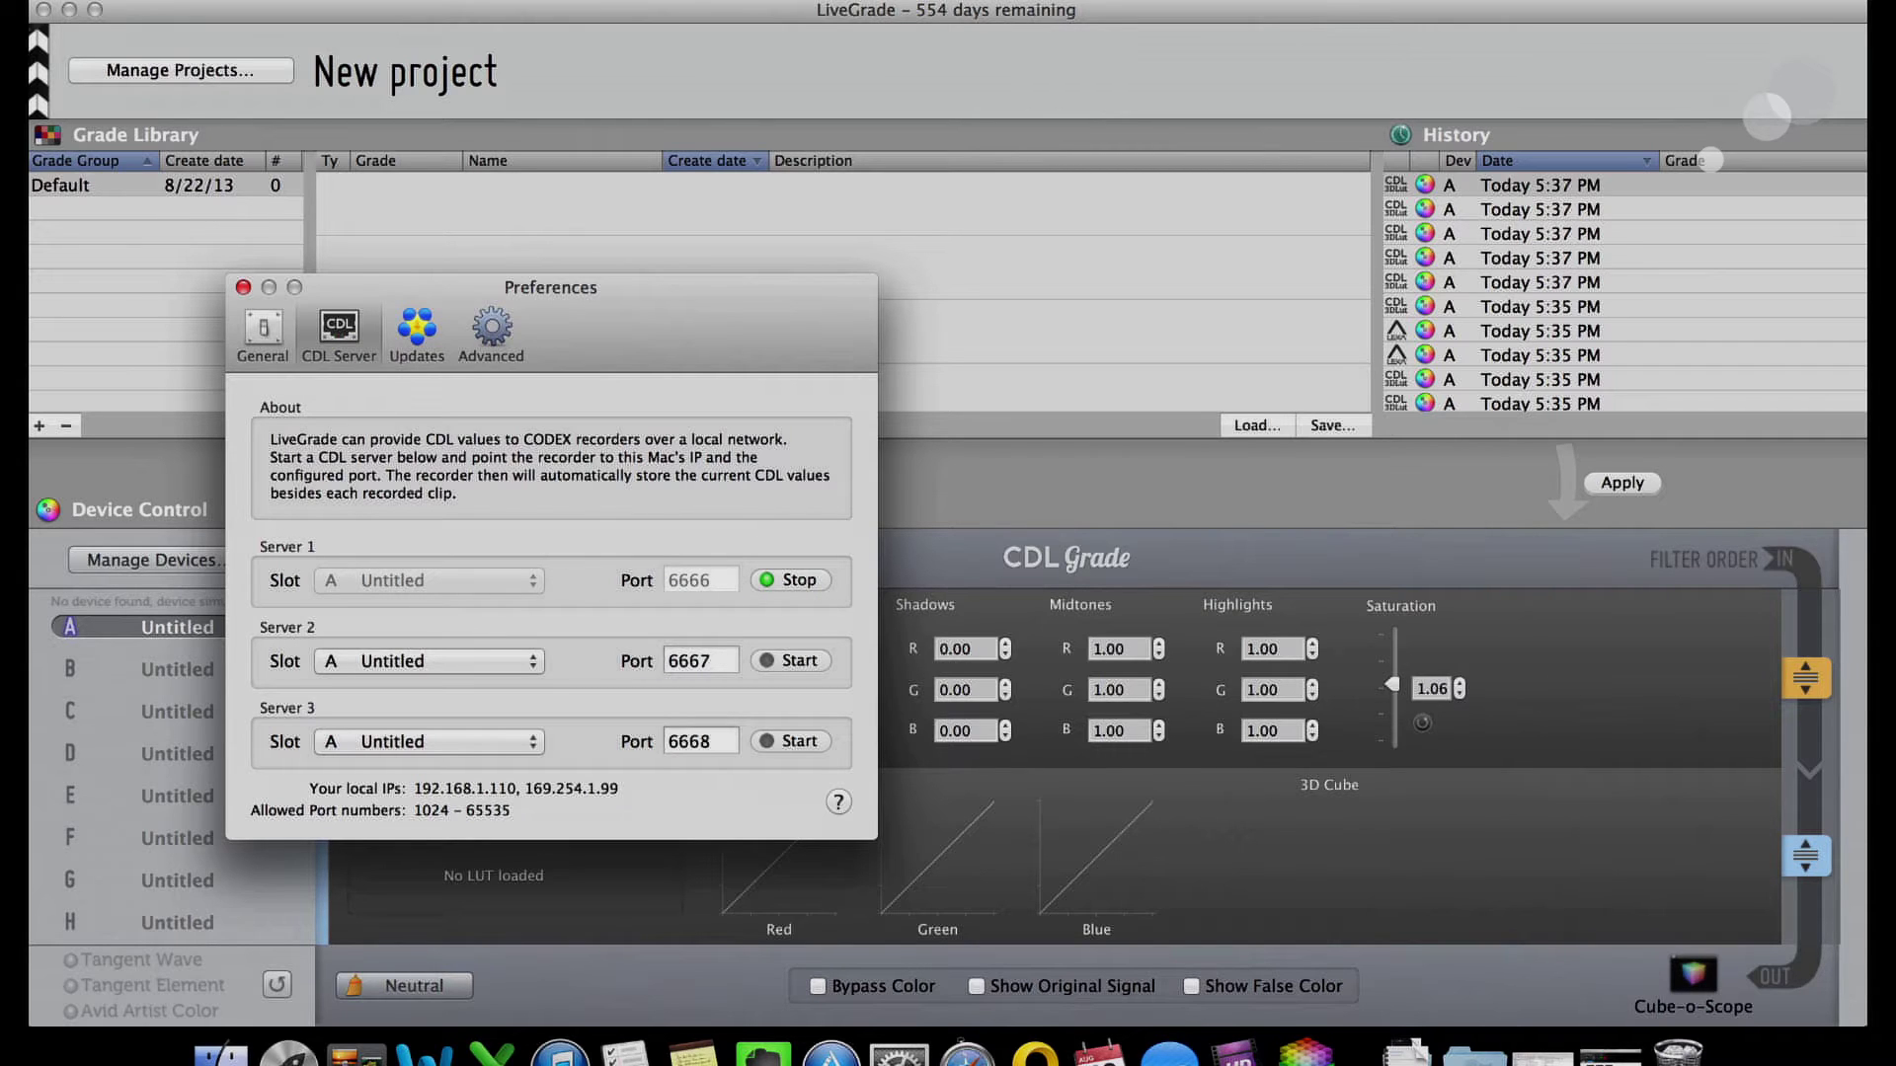
left_click(240, 286)
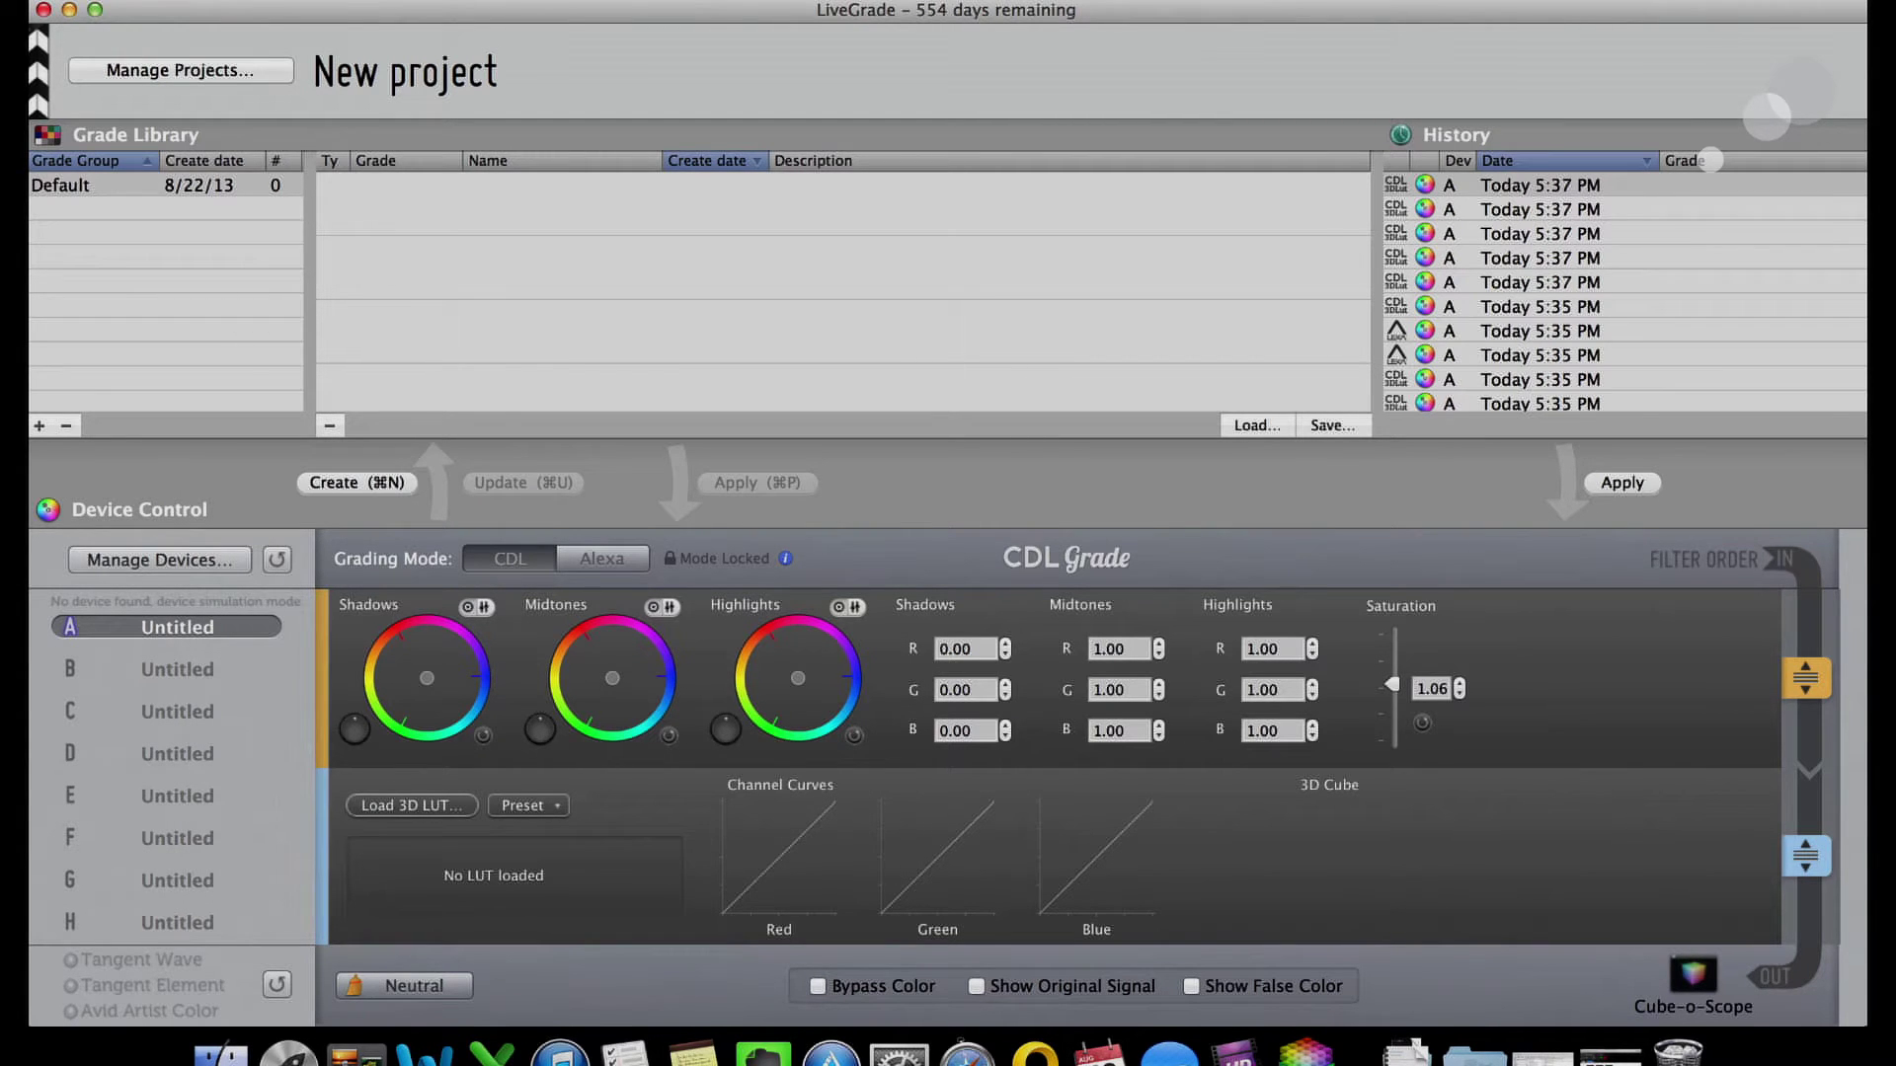
Examine the IP address and subnet mask of the Thunderbolt Ethernet connection in System Preferences, and close the network settings.
left_click(899, 1053)
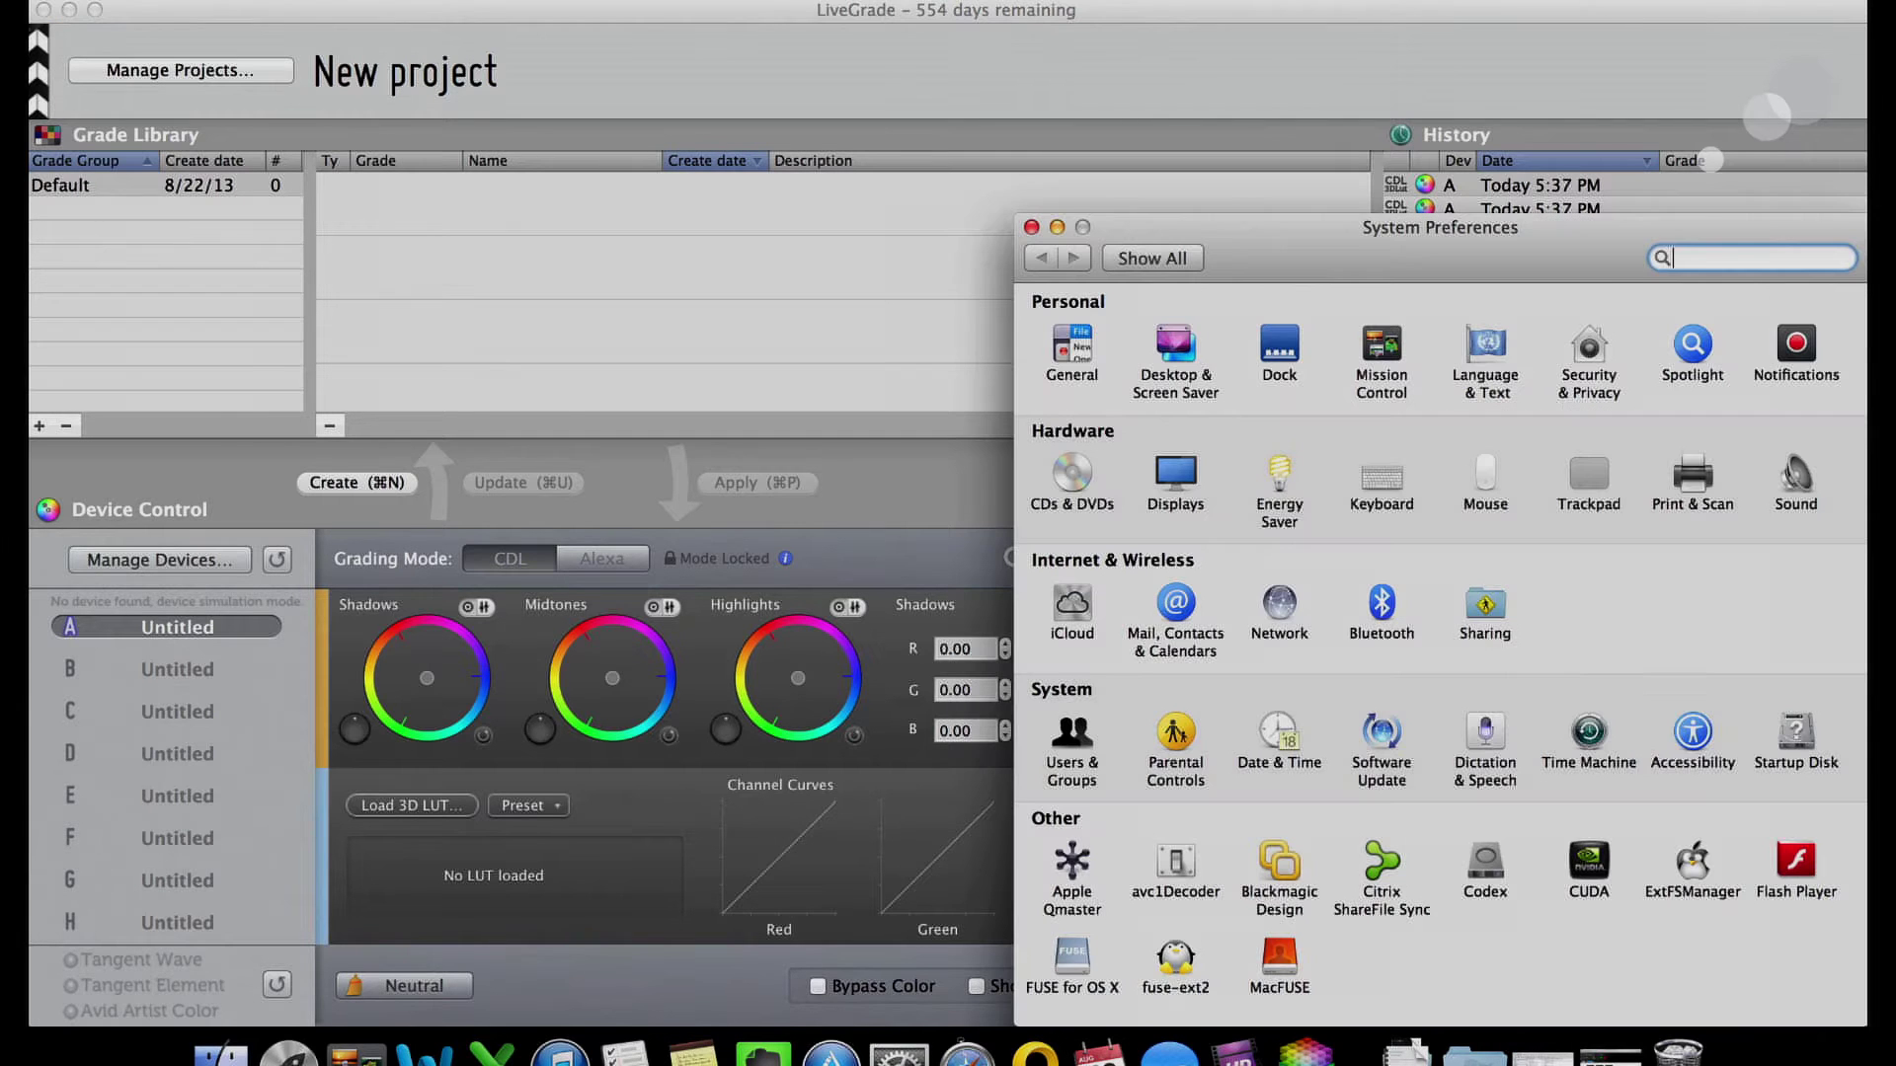
left_click(1274, 612)
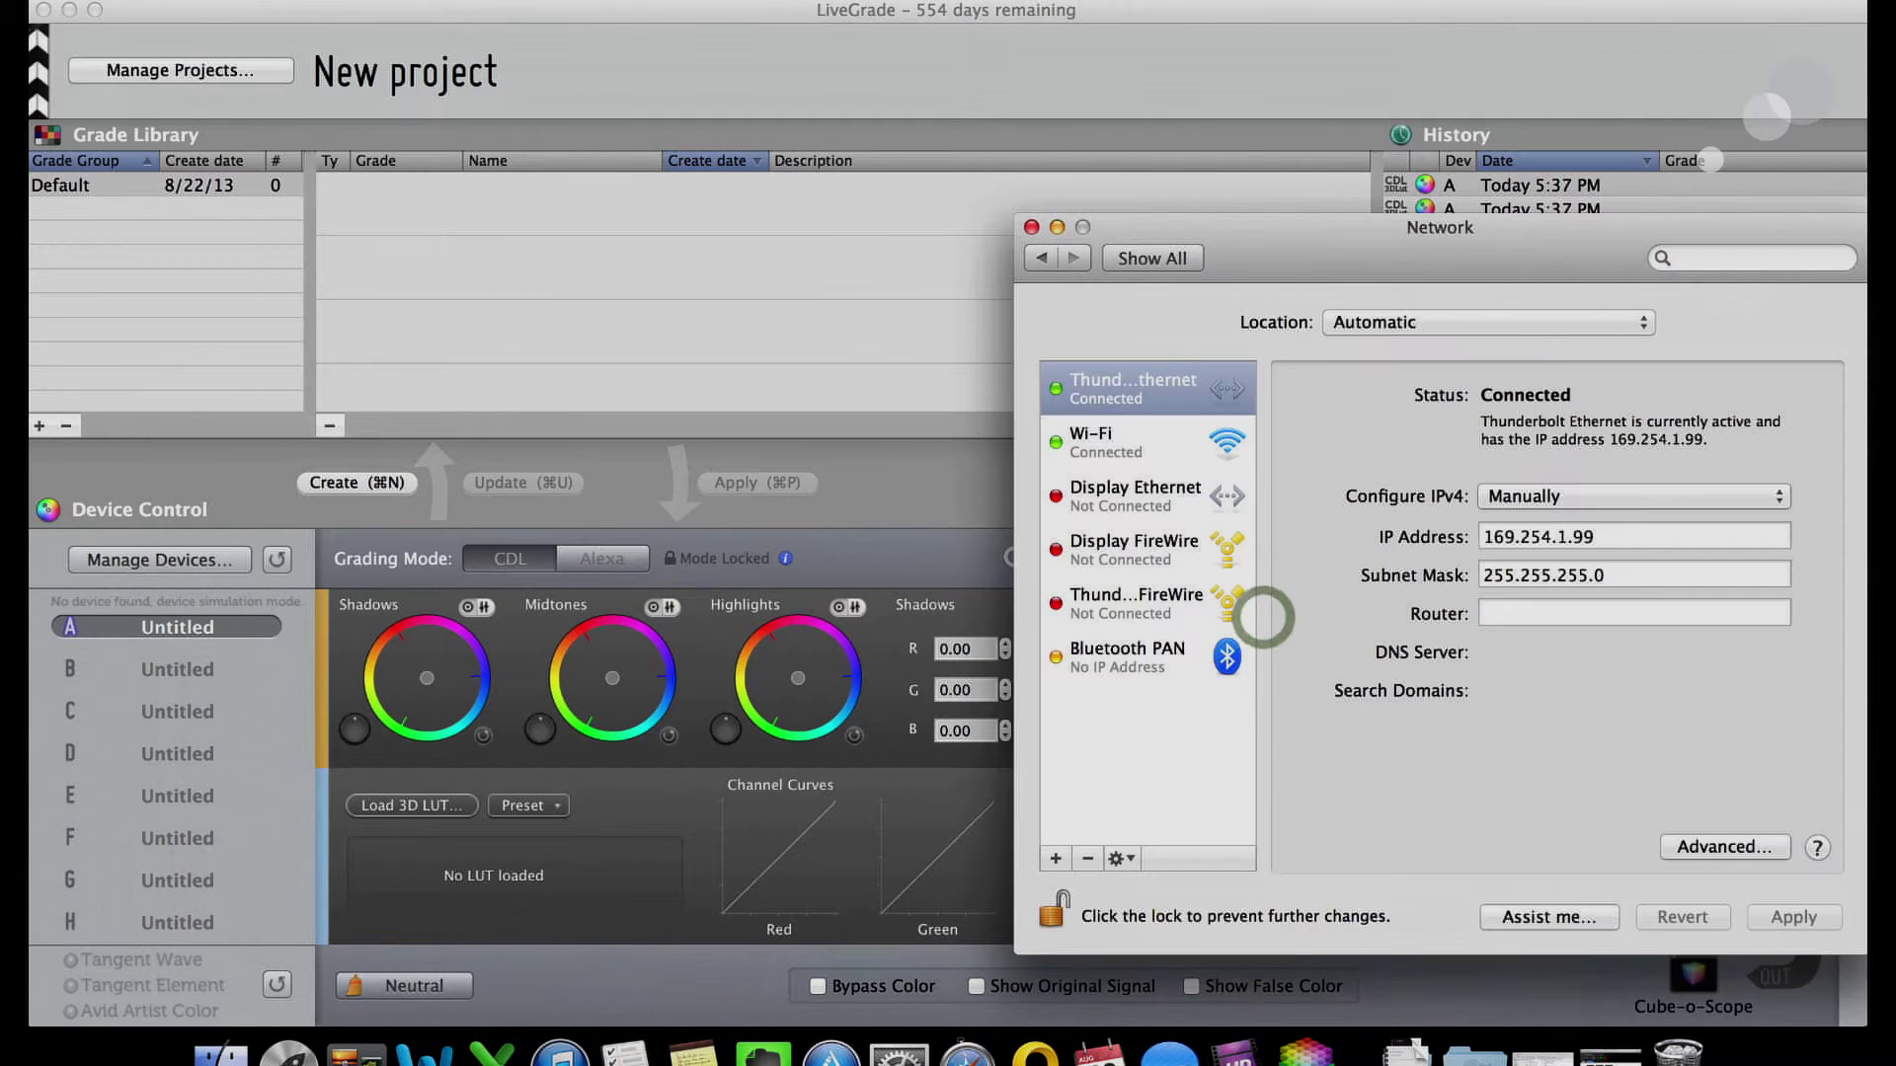
left_click(1126, 400)
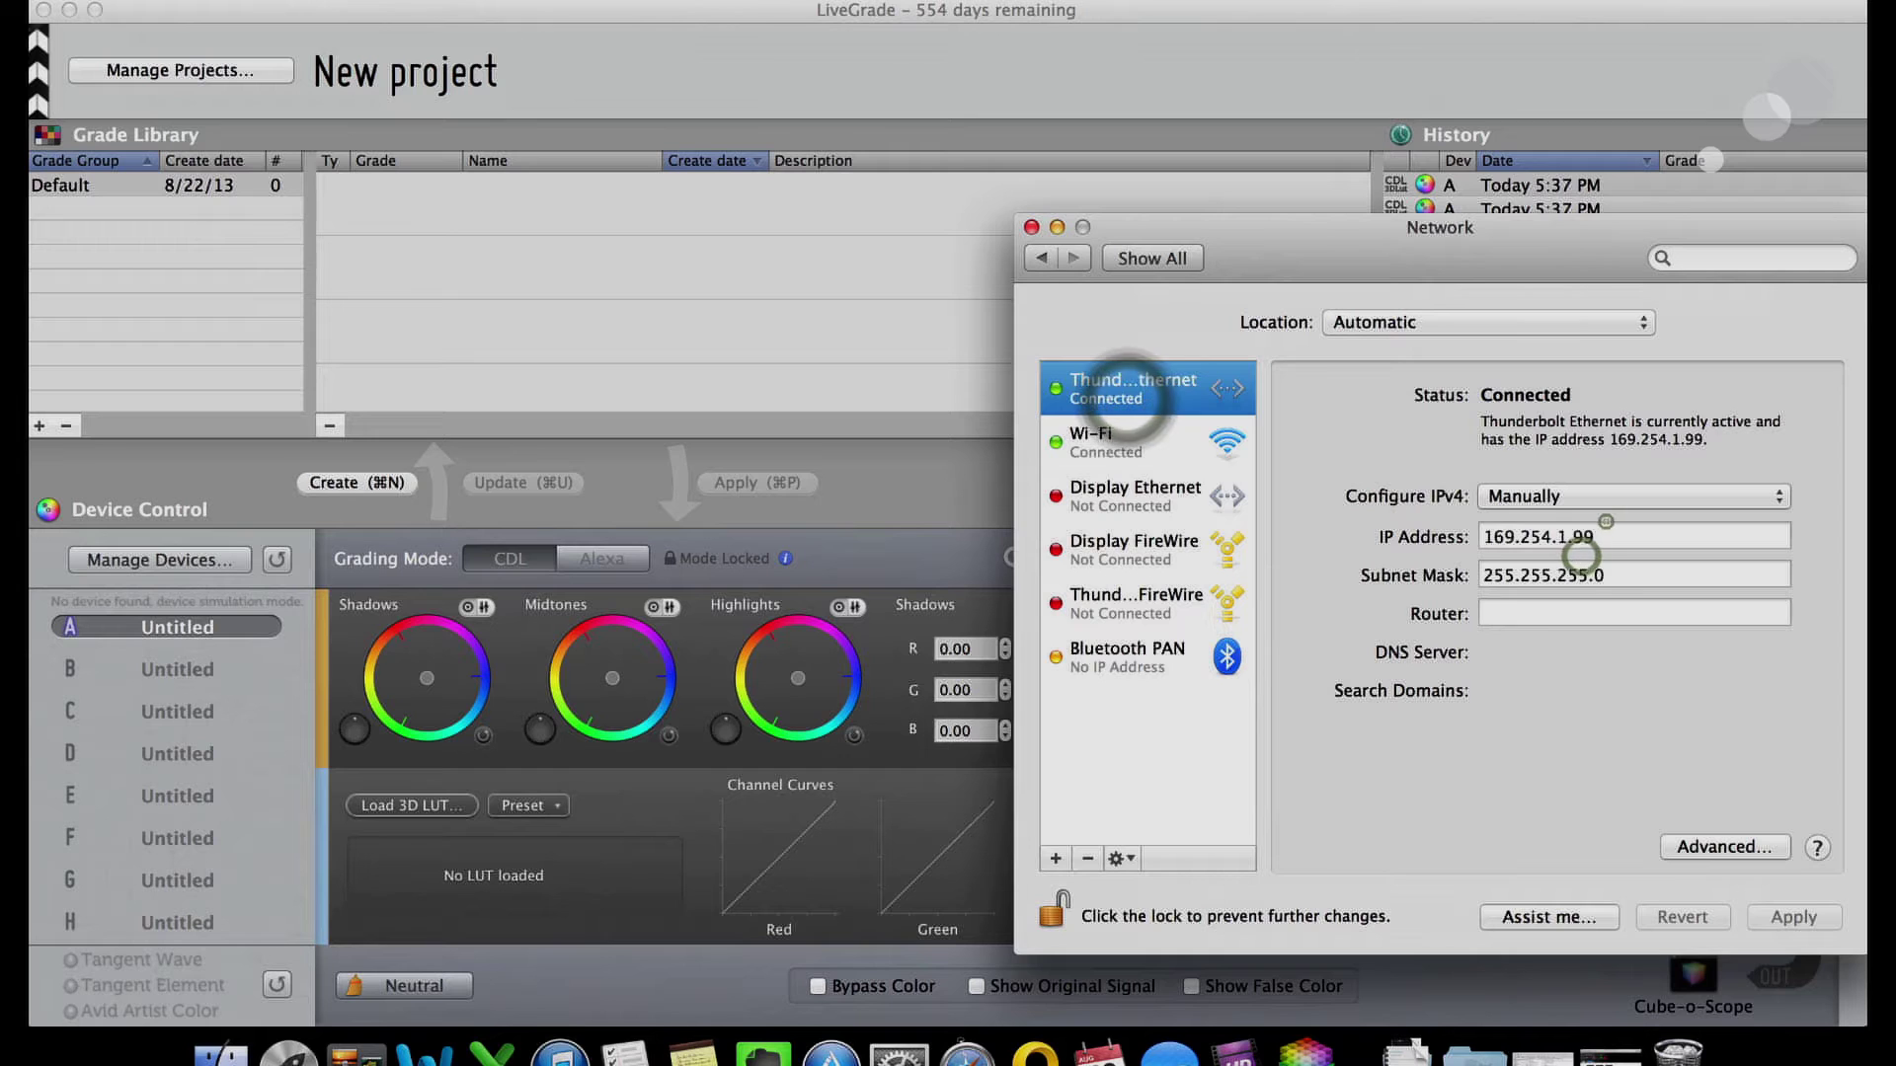
double_click(1590, 538)
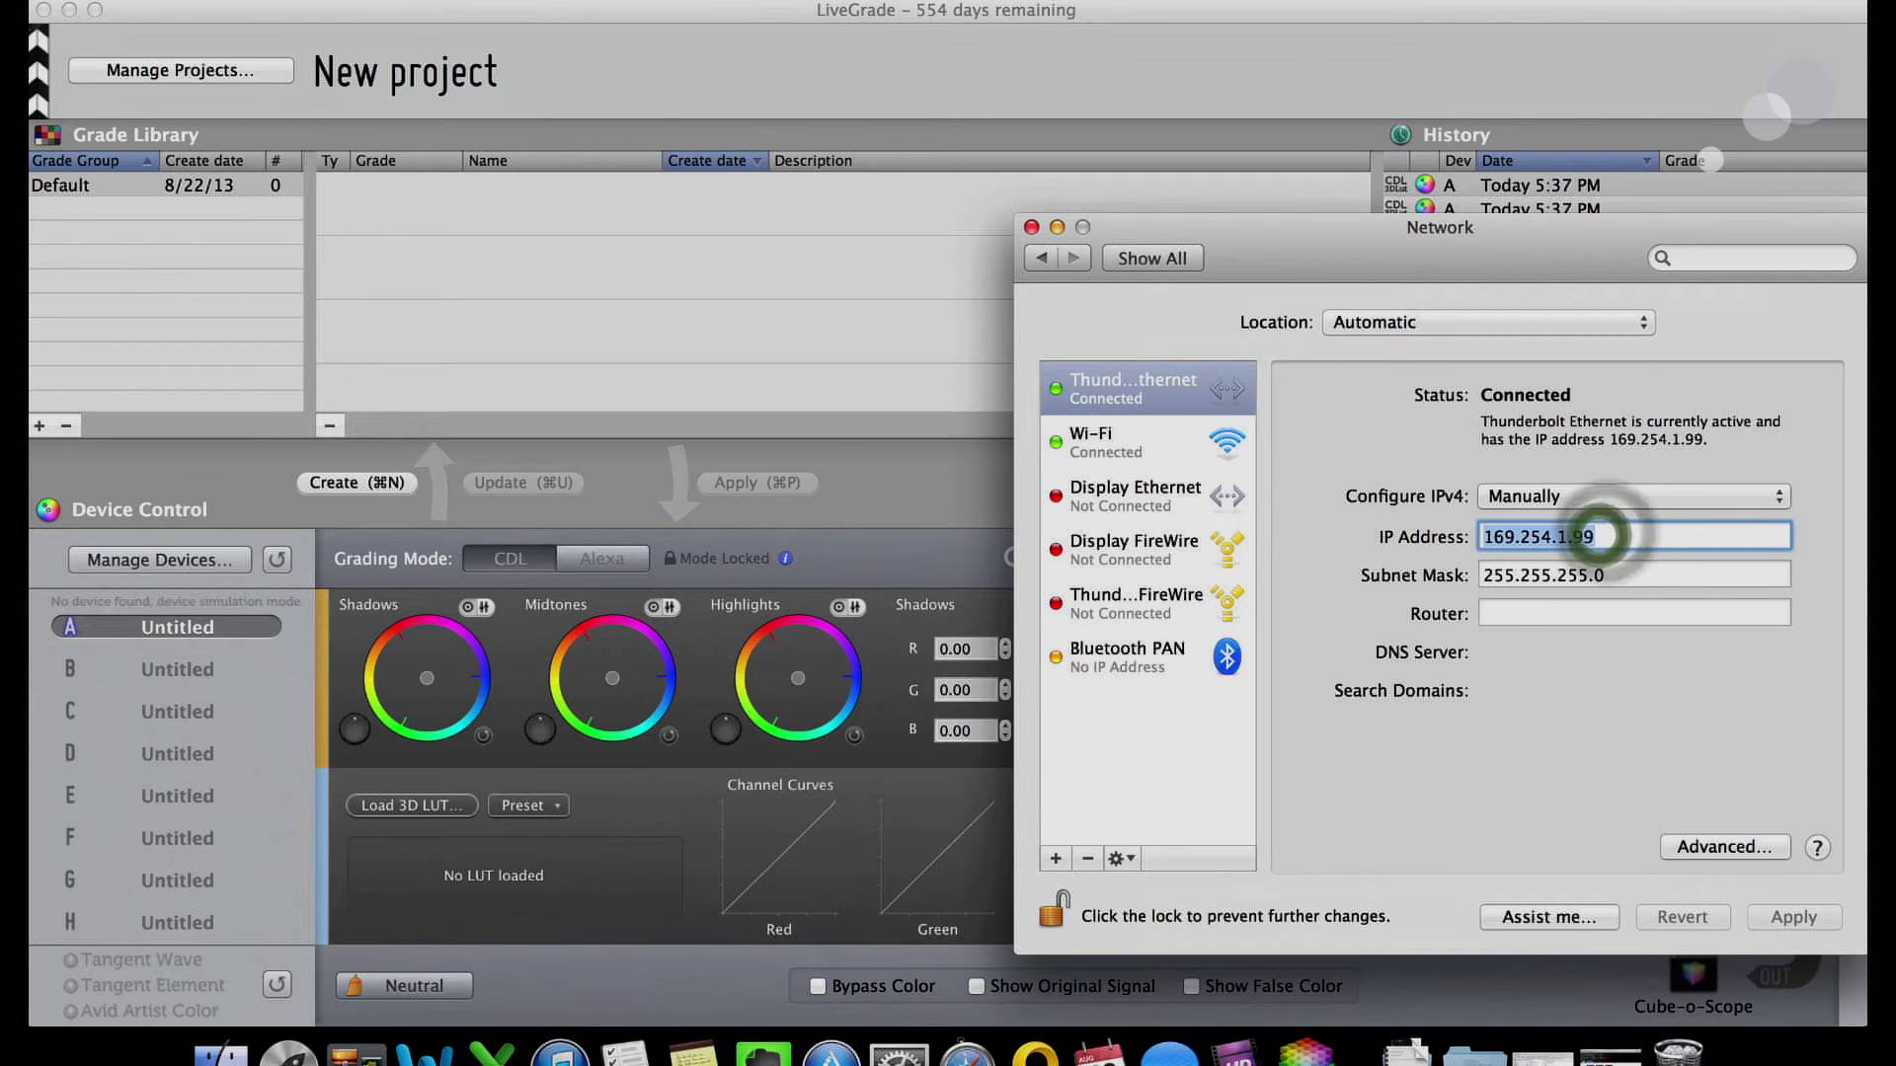
double_click(1604, 573)
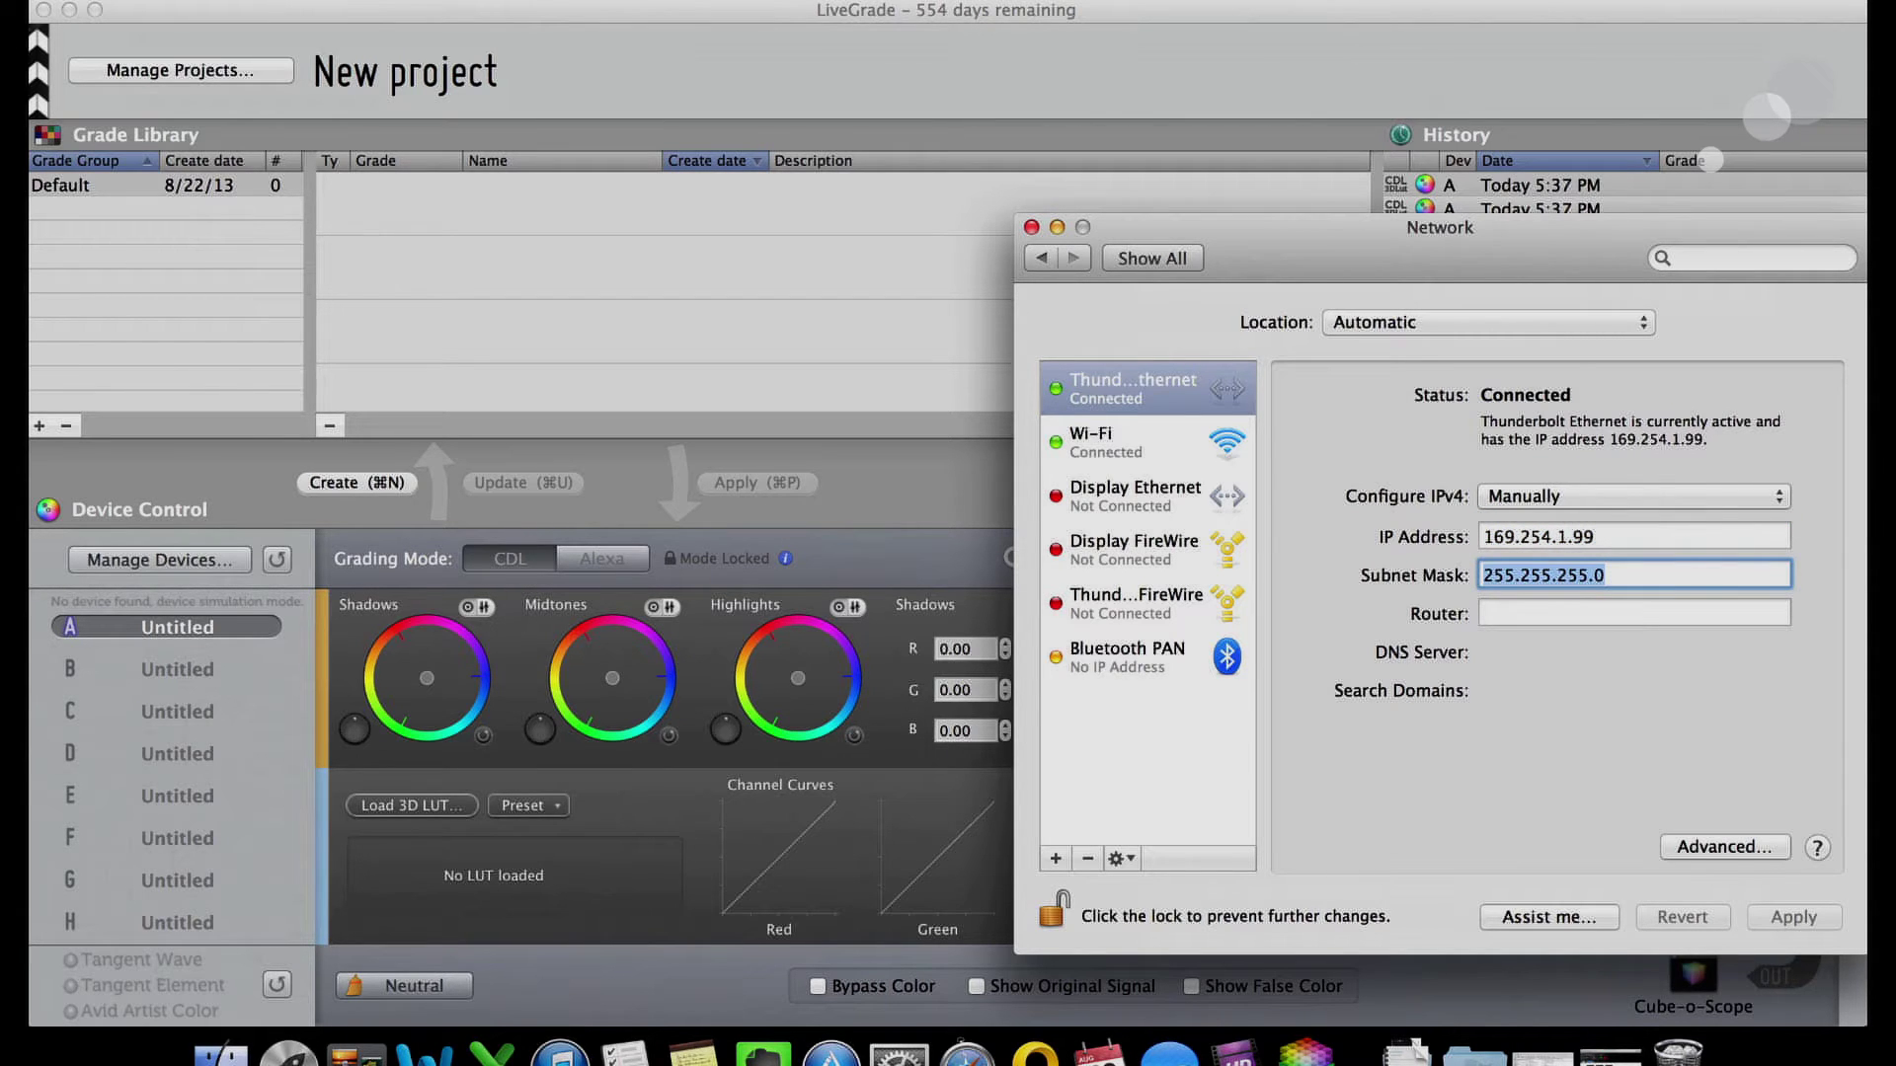
double_click(1672, 535)
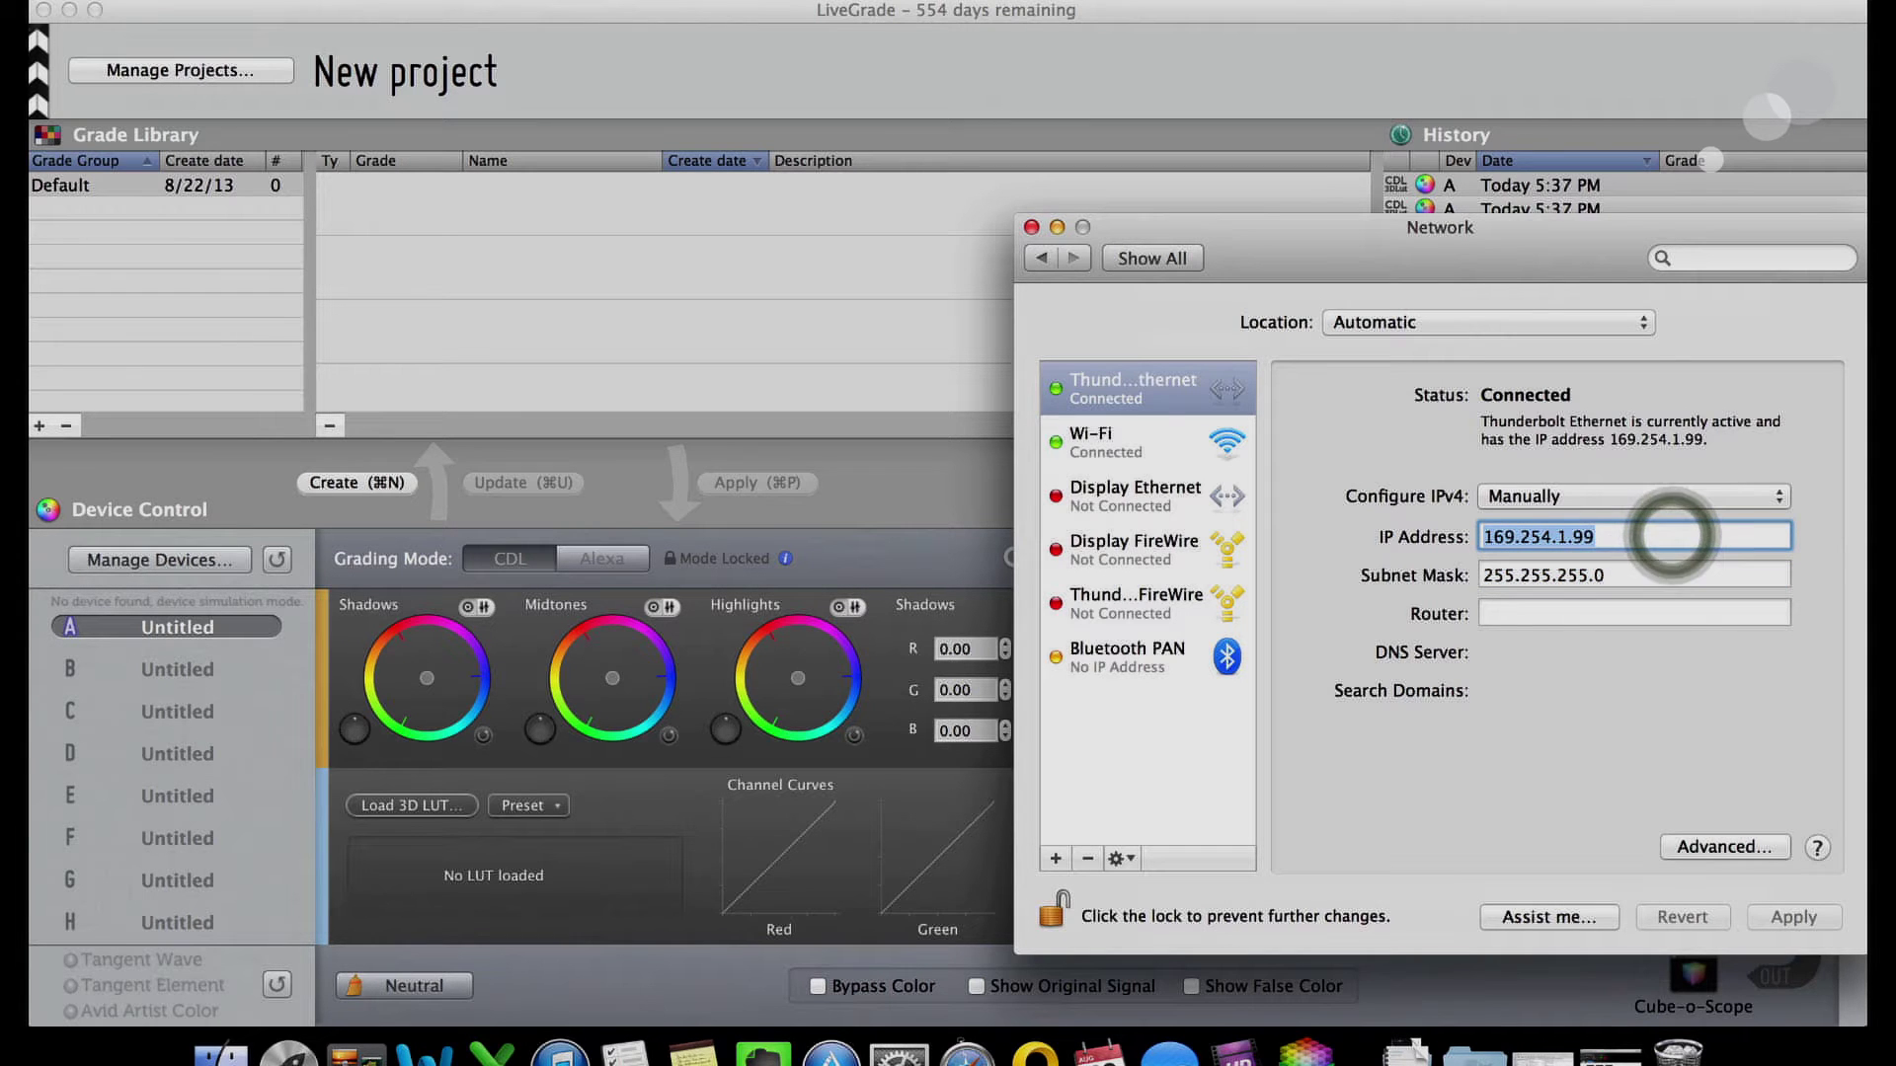
left_click(1032, 226)
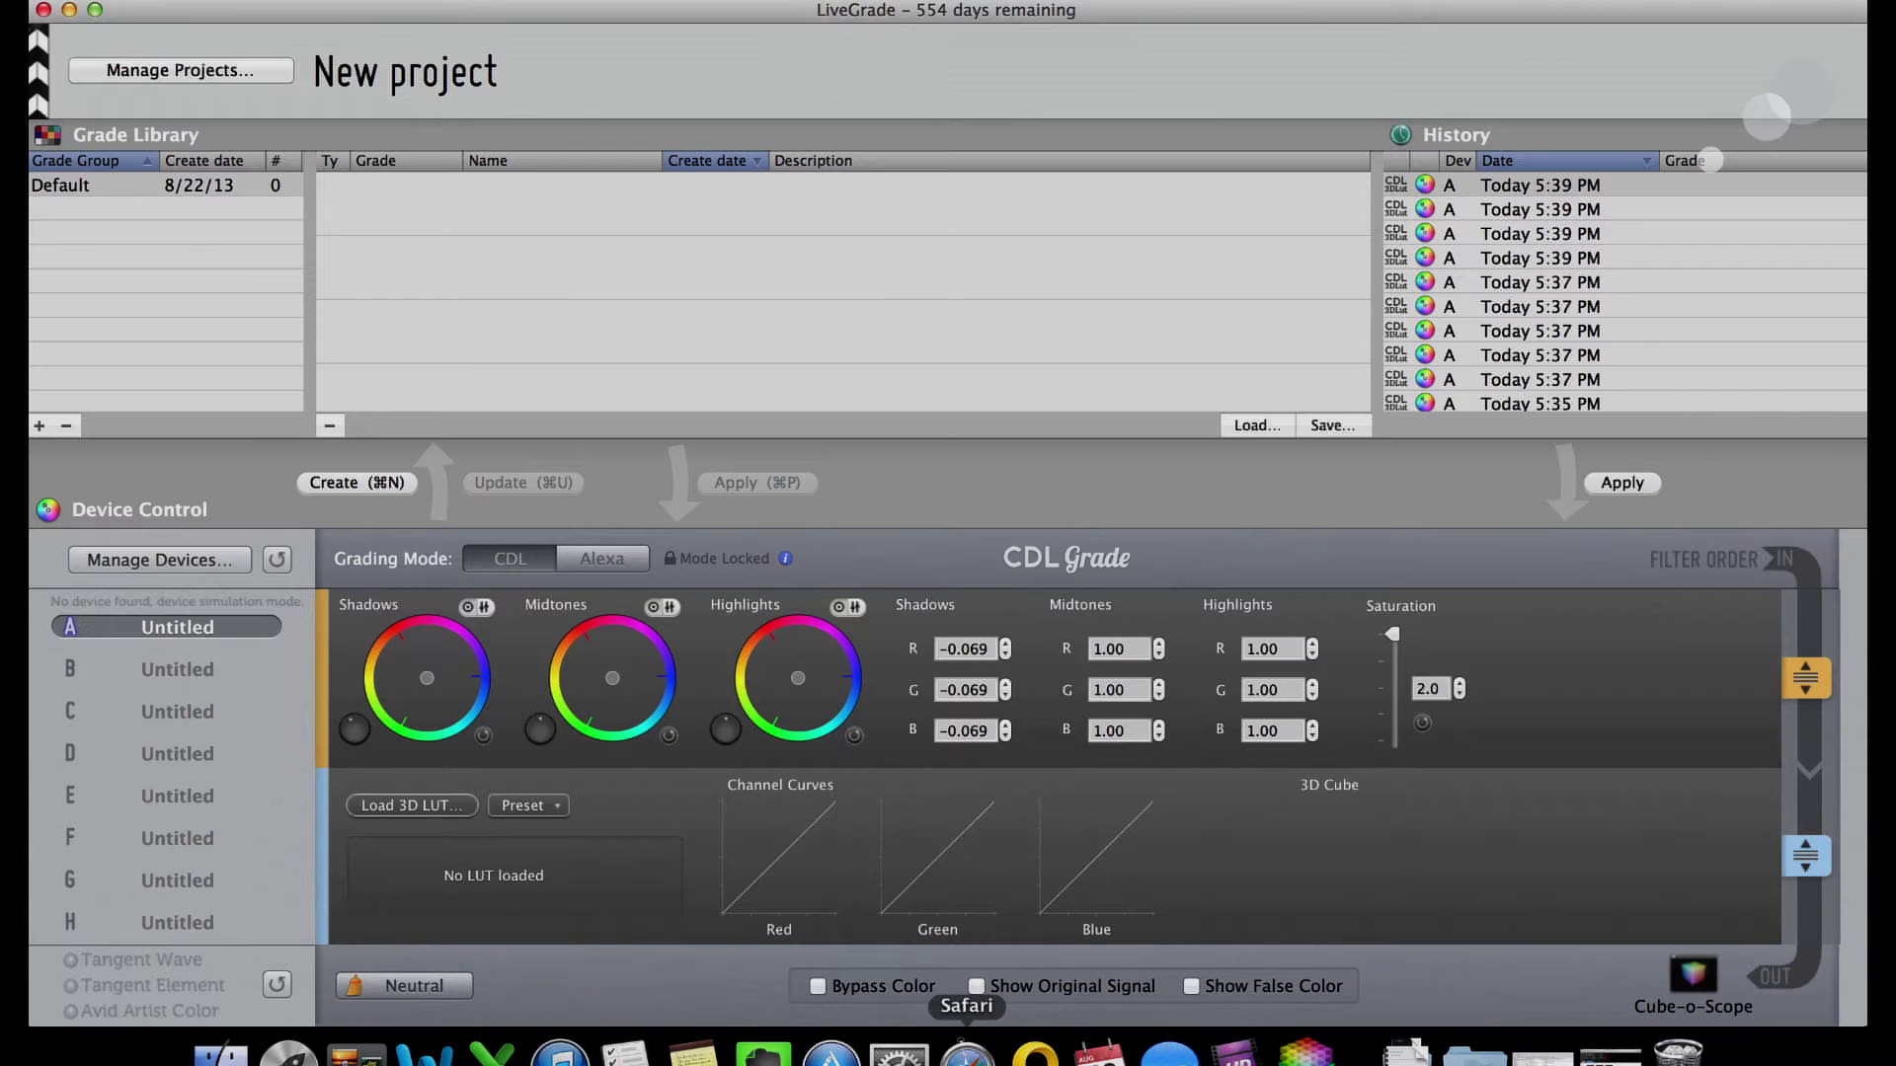
Switch to the camera's web remote in Safari, shrink its window and place it beside the LiveGrade controls.
left_click(973, 1052)
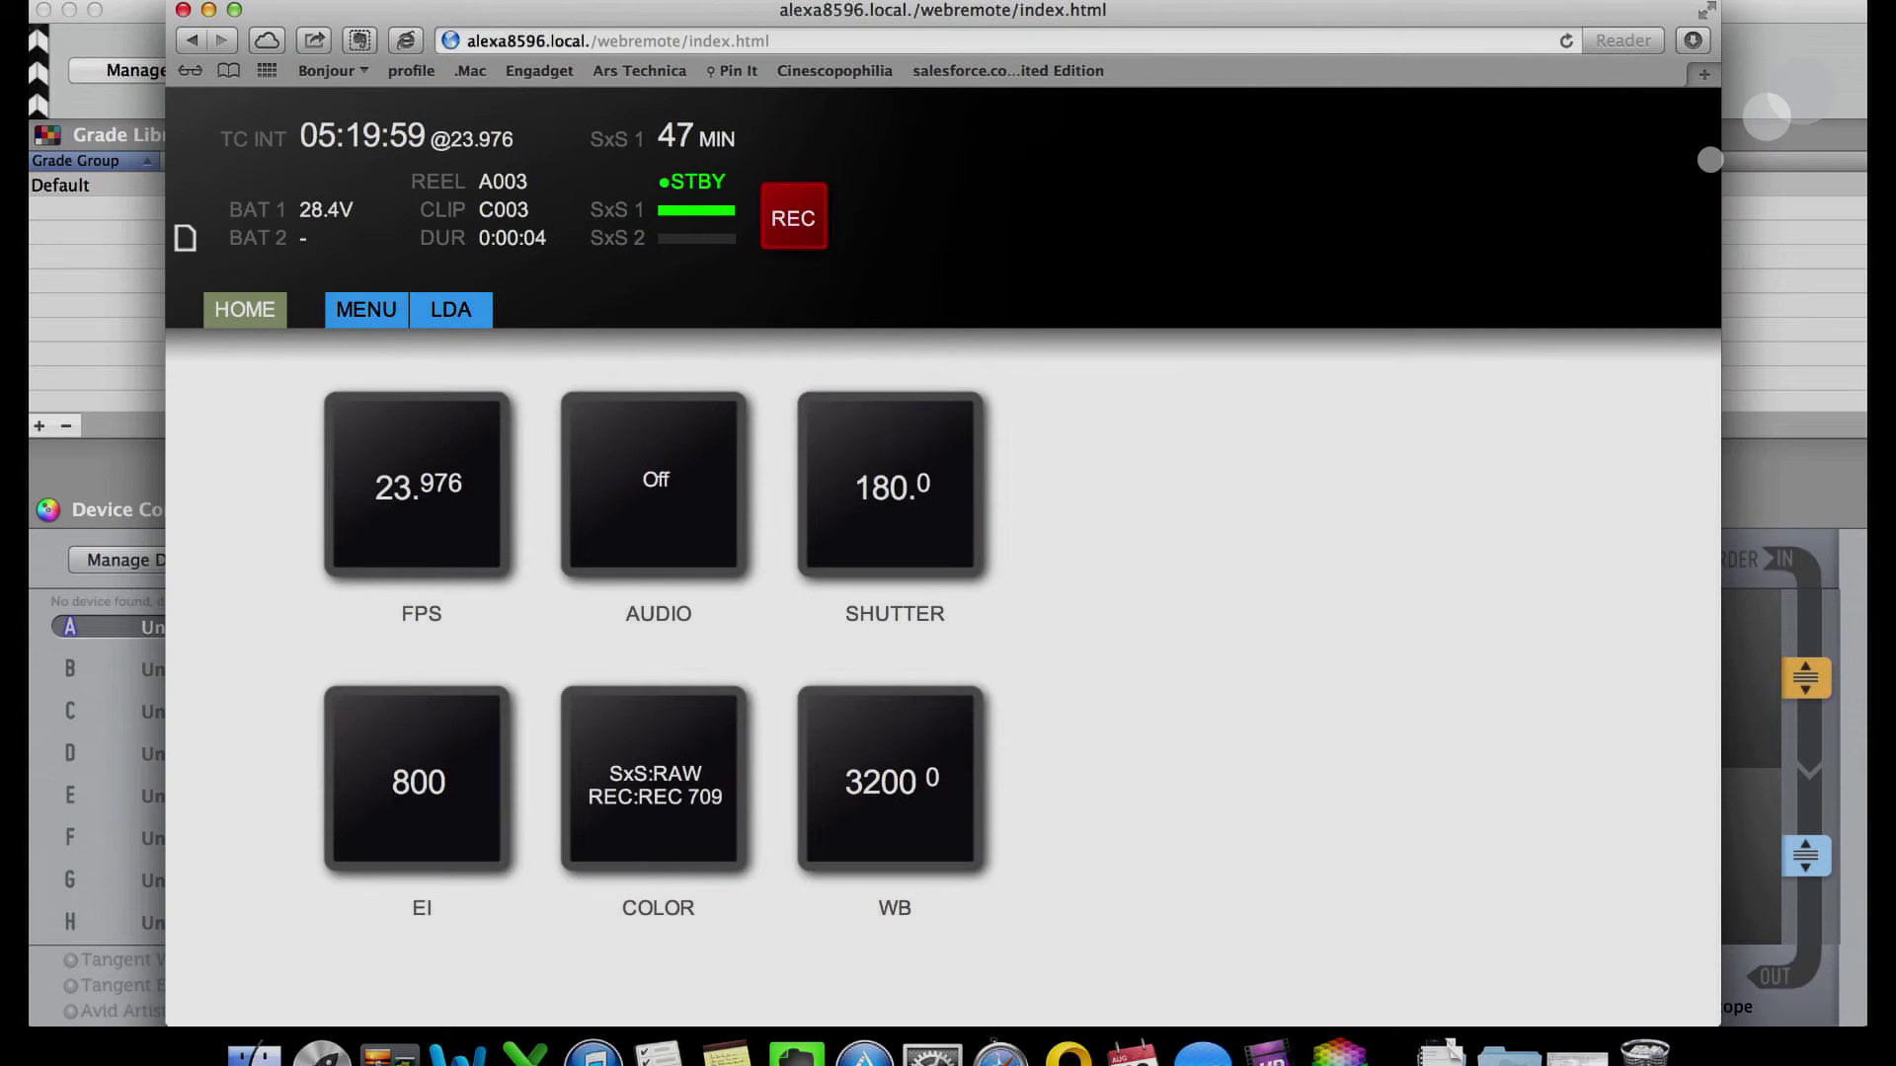
left_click_drag(1718, 1019, 1267, 975)
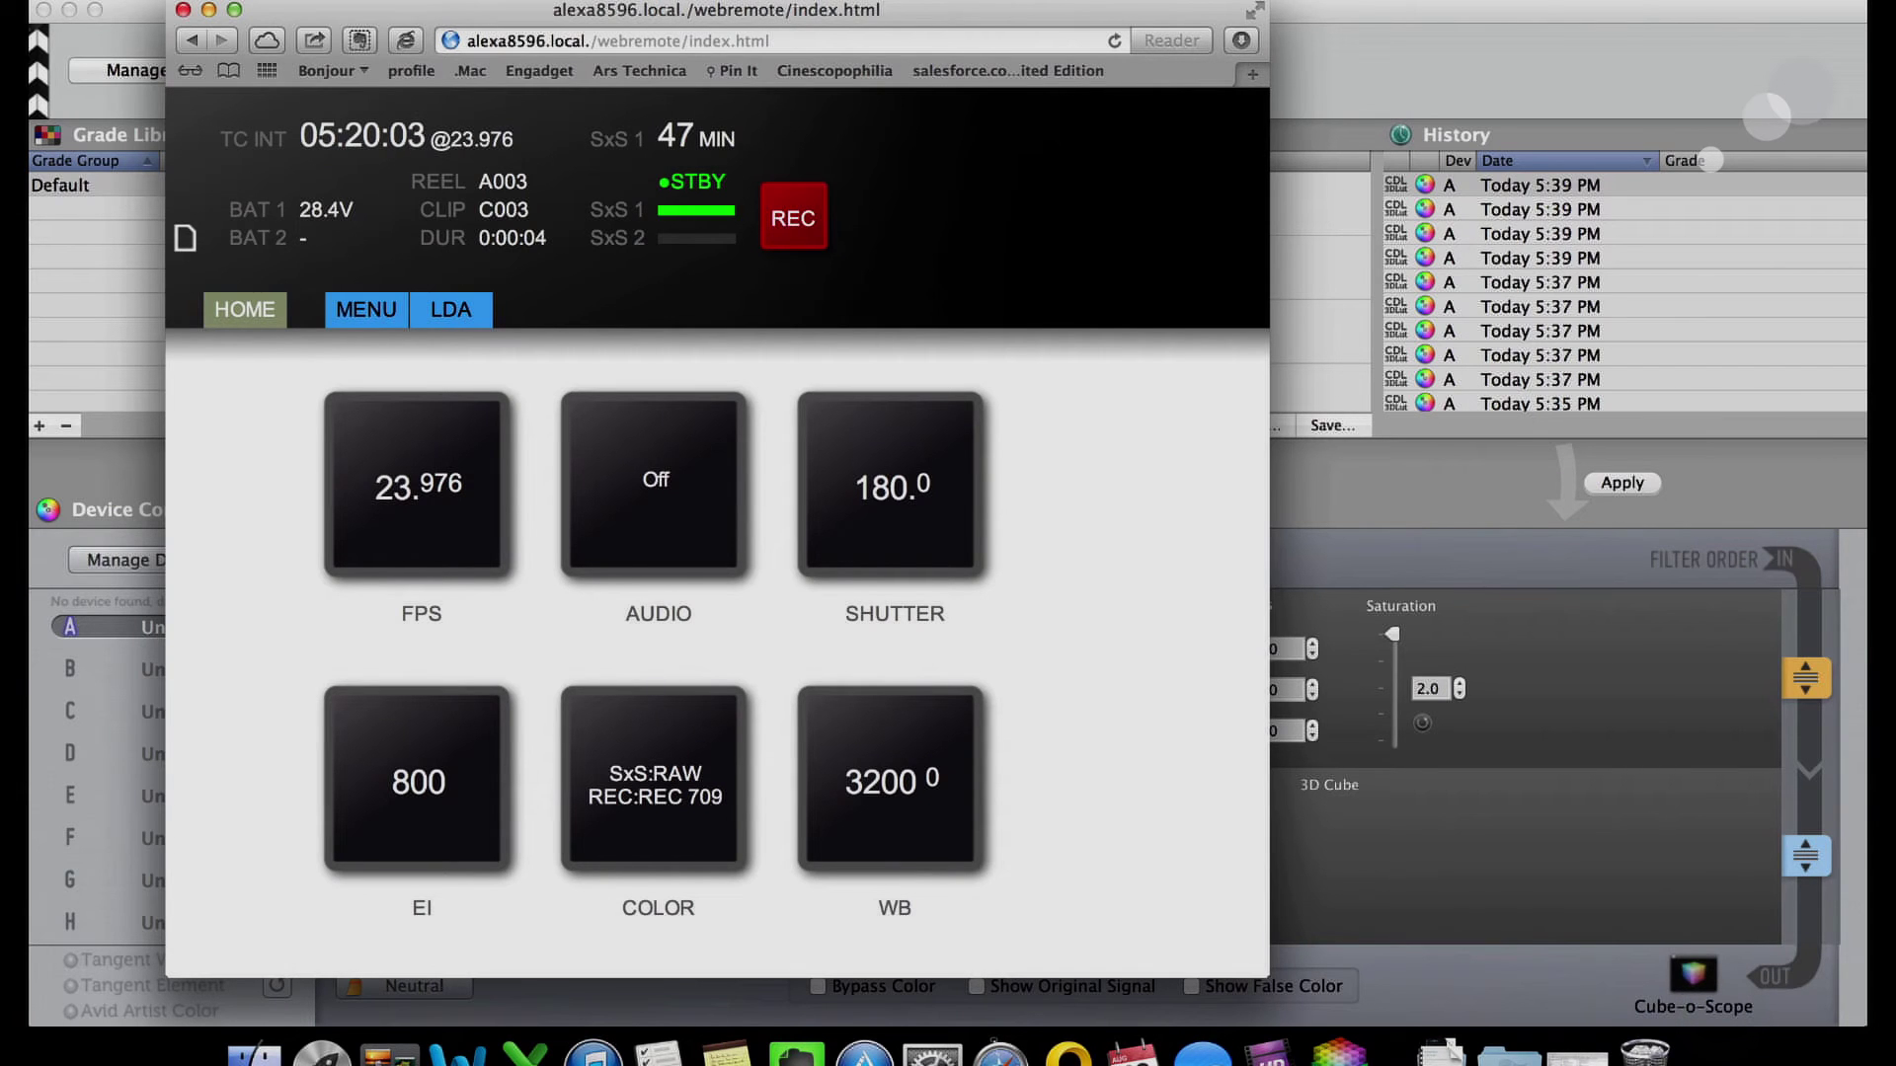
left_click_drag(716, 10, 1627, 10)
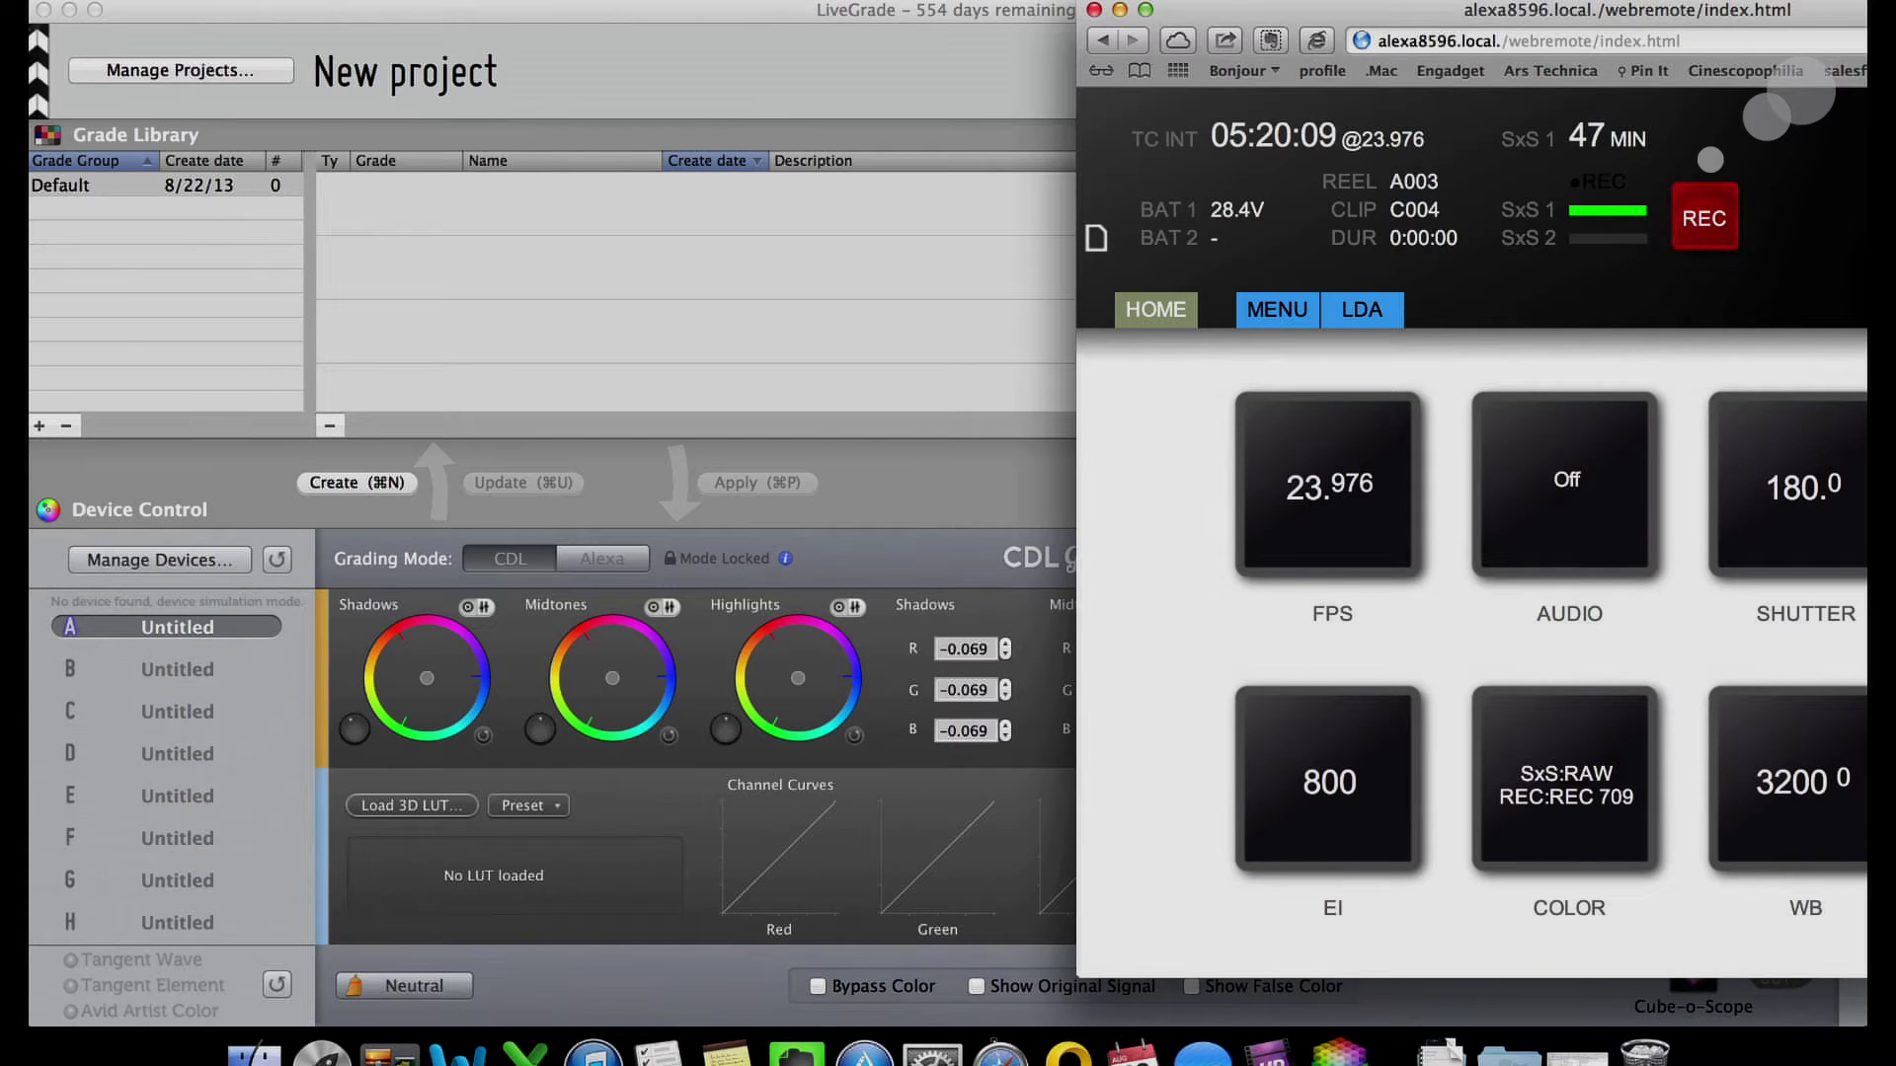
Adjust slot A's grade to shadows -0.08/-0.075/-0.069, midtones 0.723, highlights 1.00/0.892/0.91 and saturation 0.0, and hide the web remote.
left_click(427, 678)
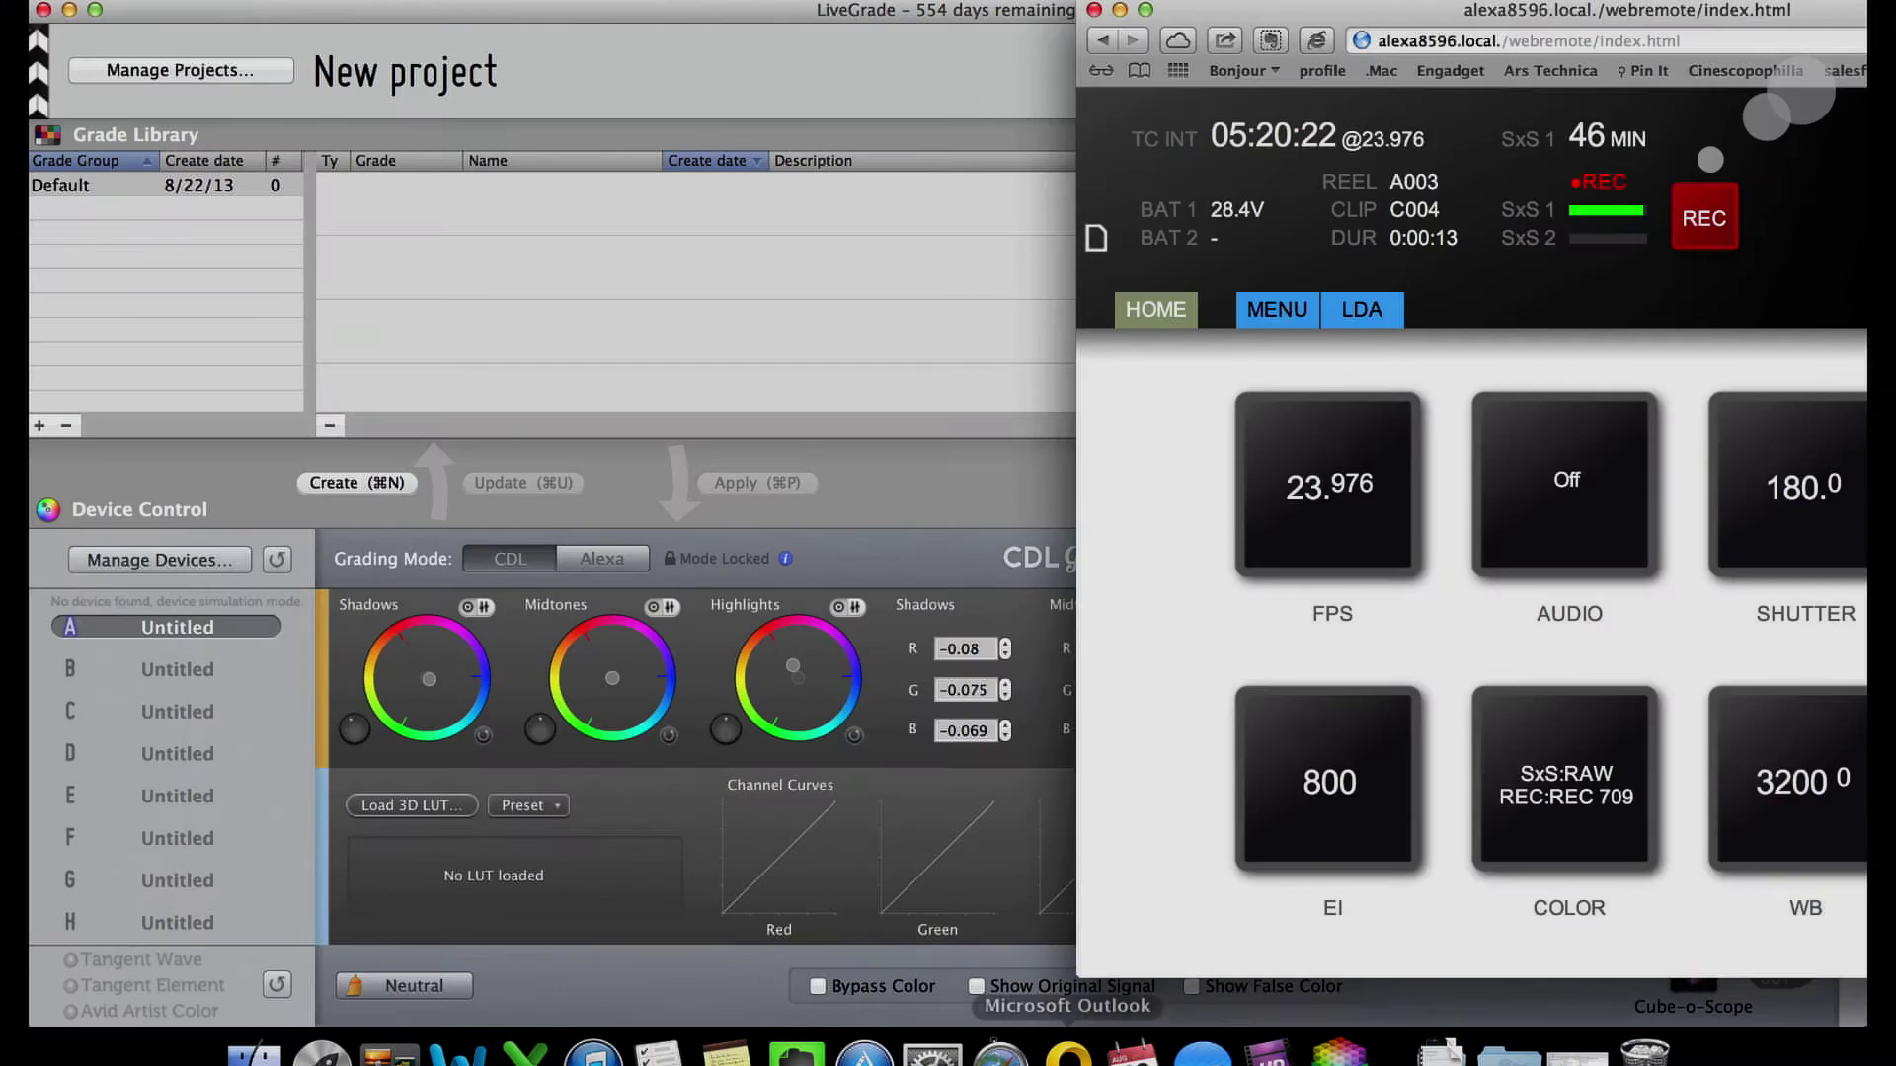
left_click(1565, 484)
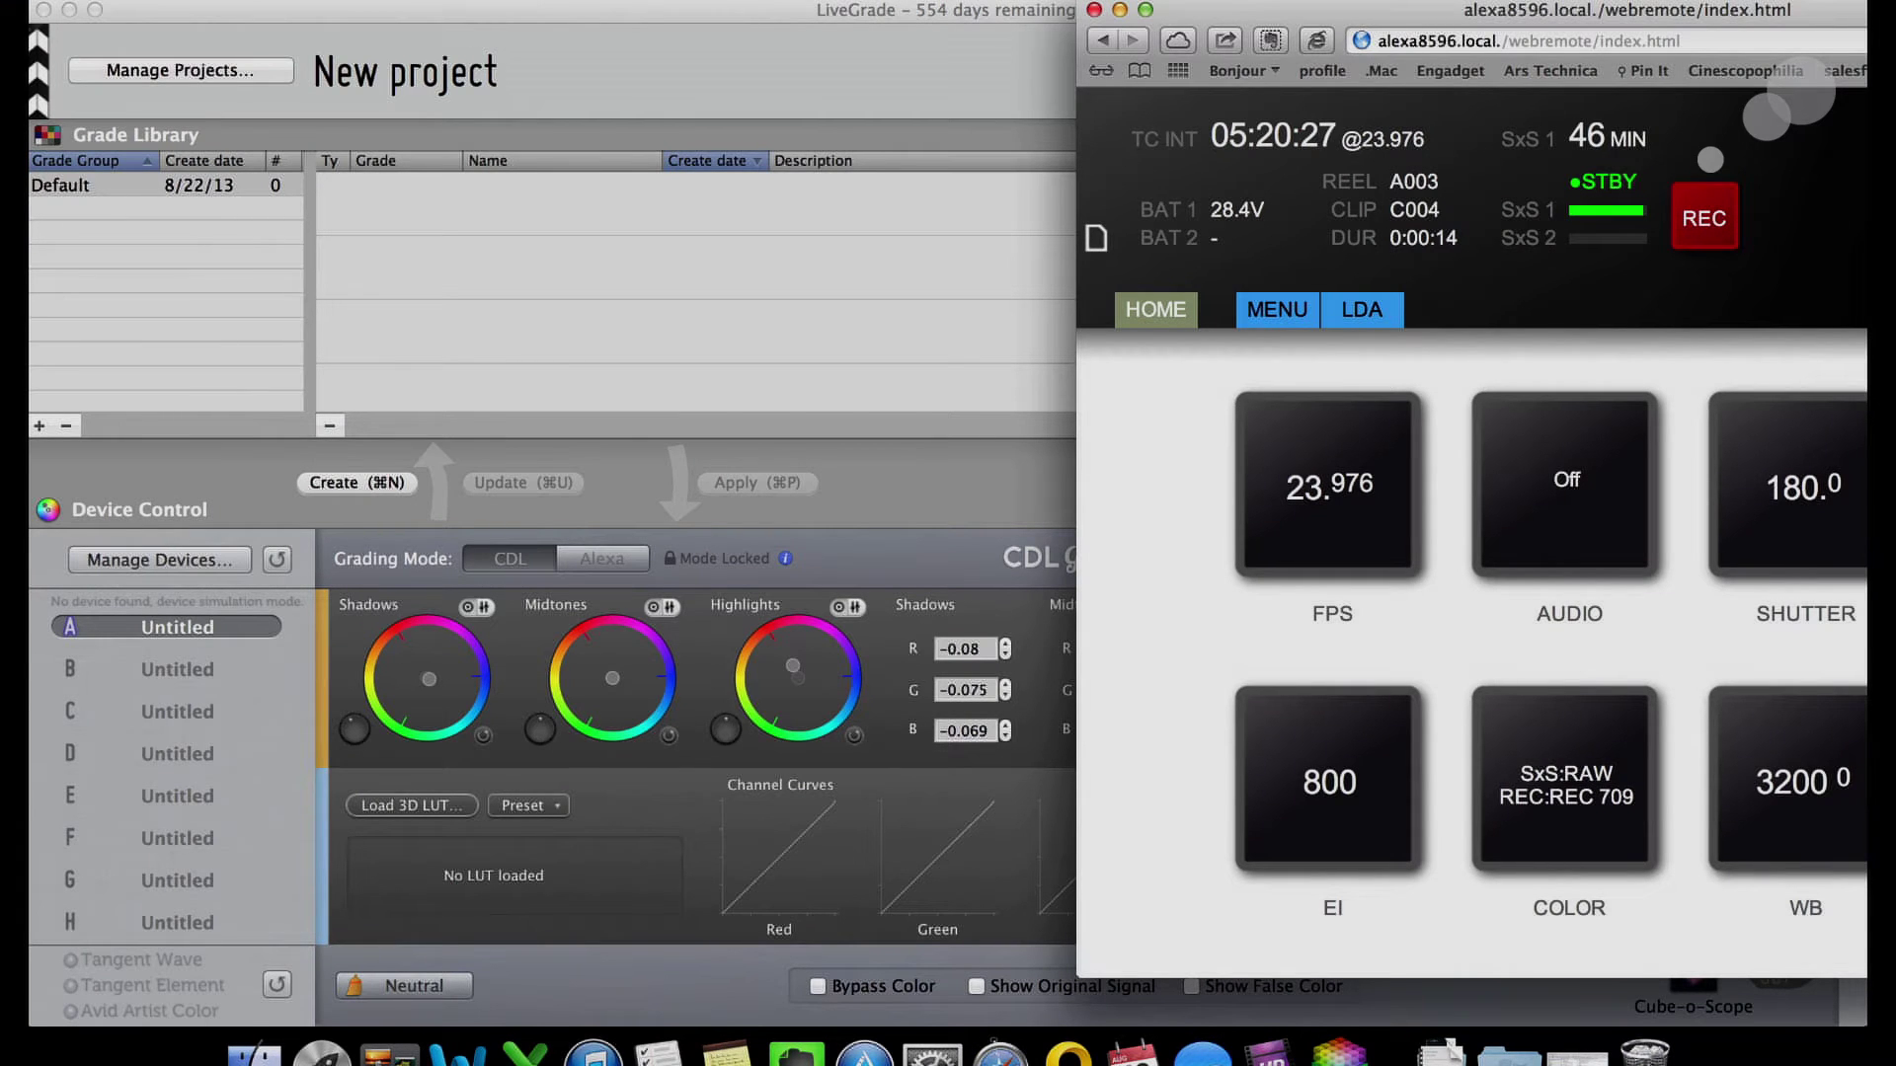
key("super+h")
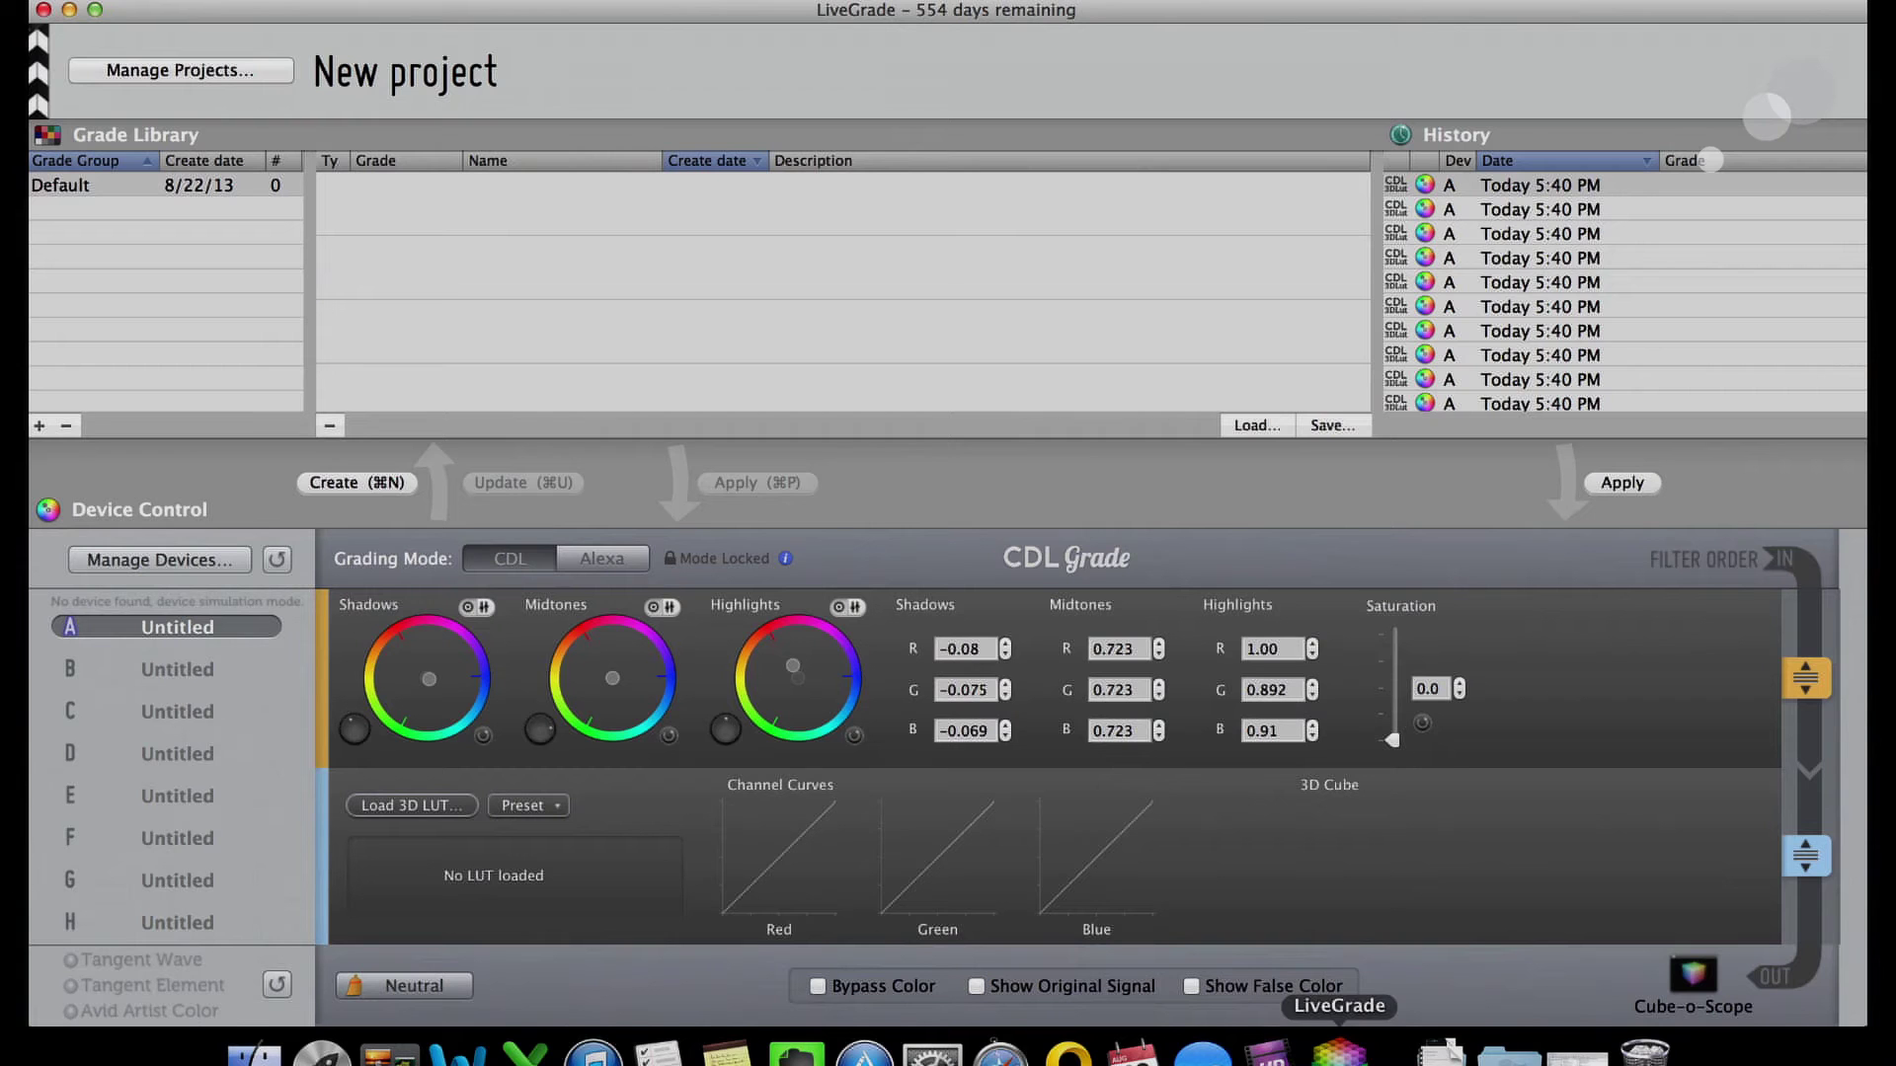
Check the camera's recording status in the Safari web remote, and open the Codex VFS volume on the desktop.
left_click(1000, 1052)
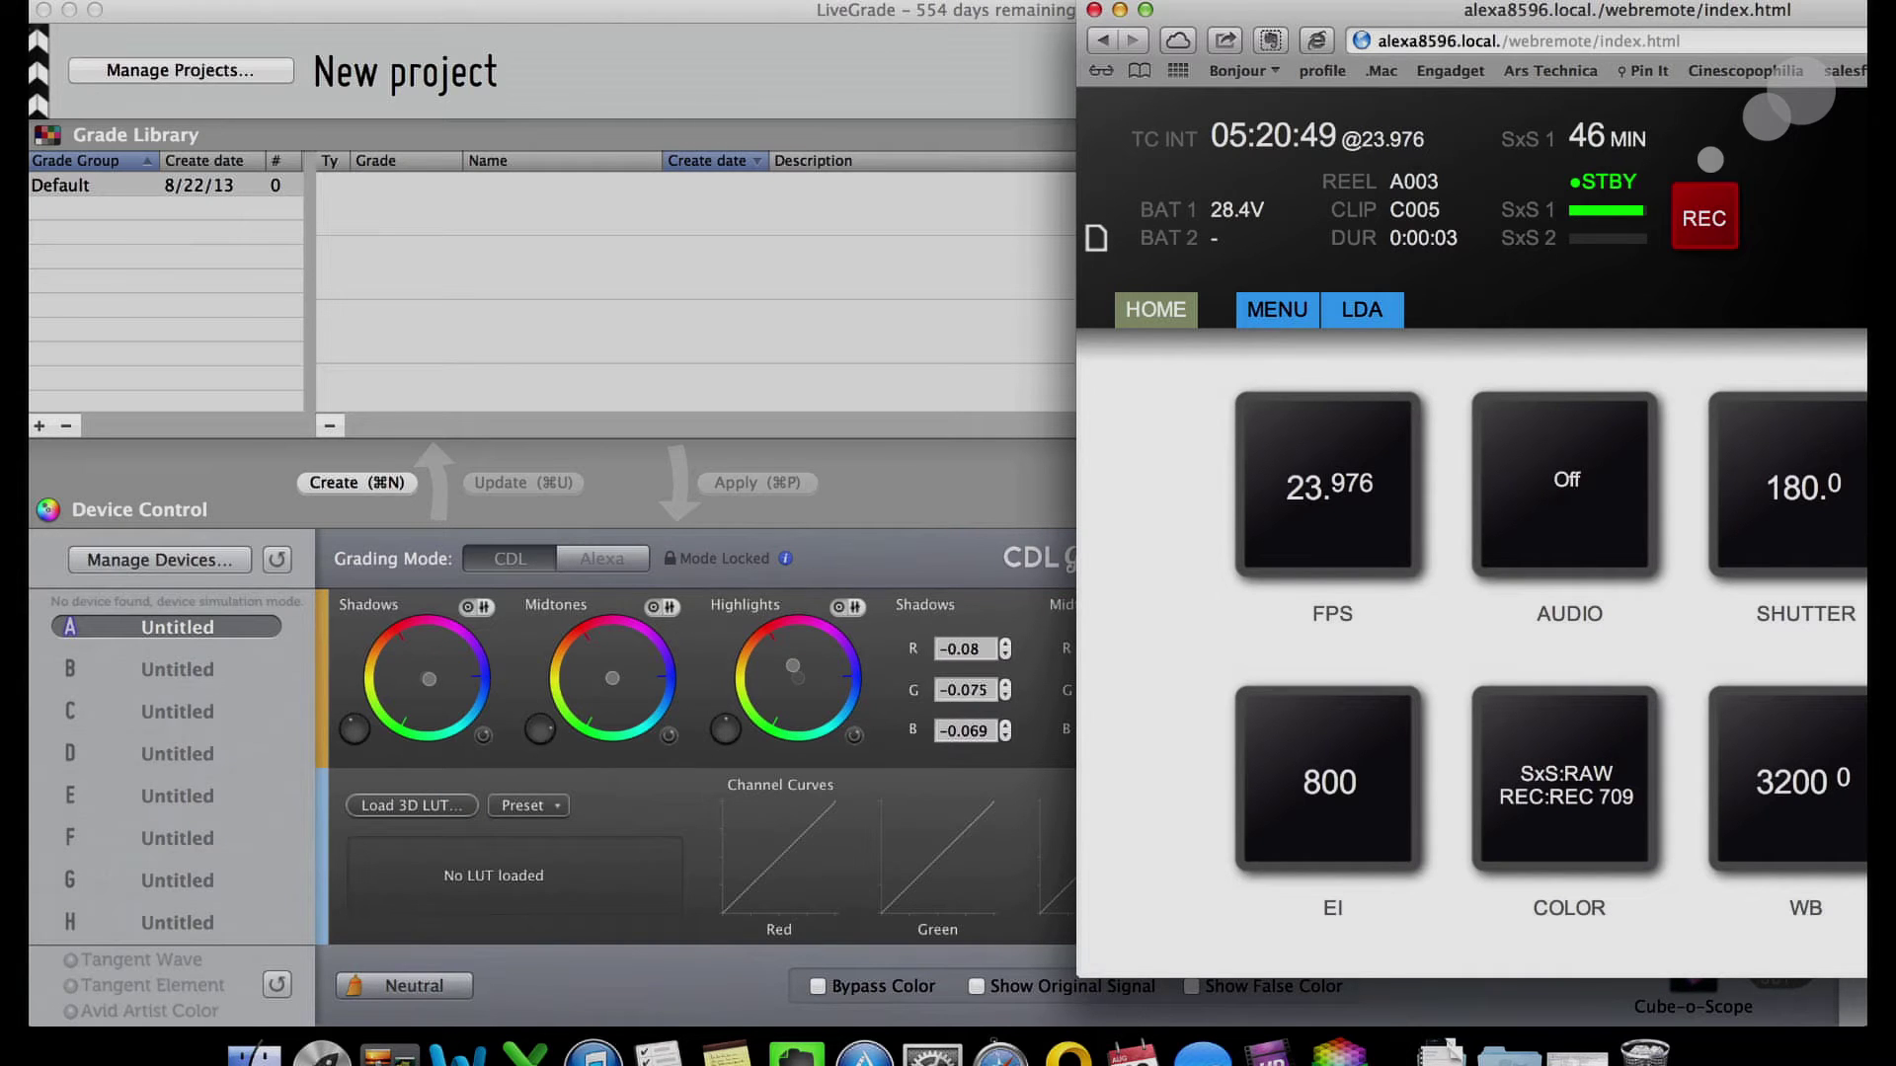
left_click(785, 219)
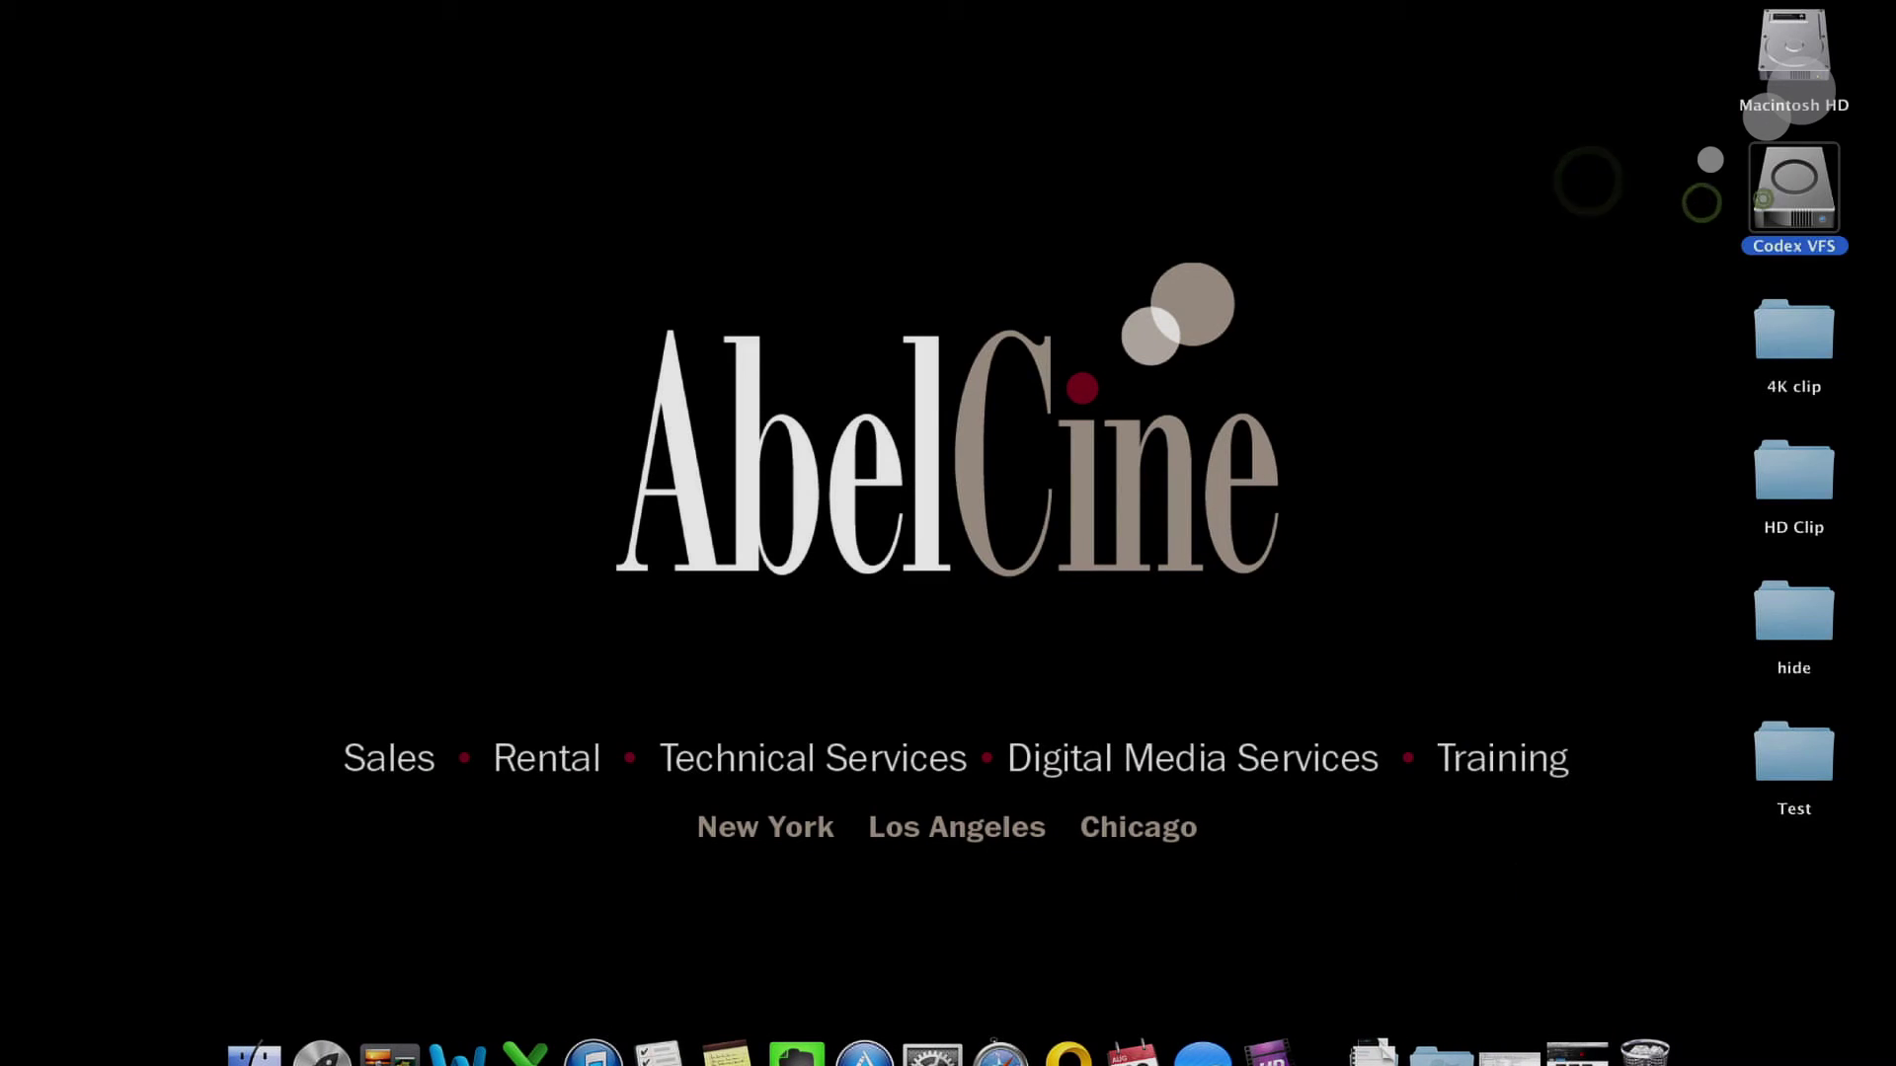
double_click(1763, 196)
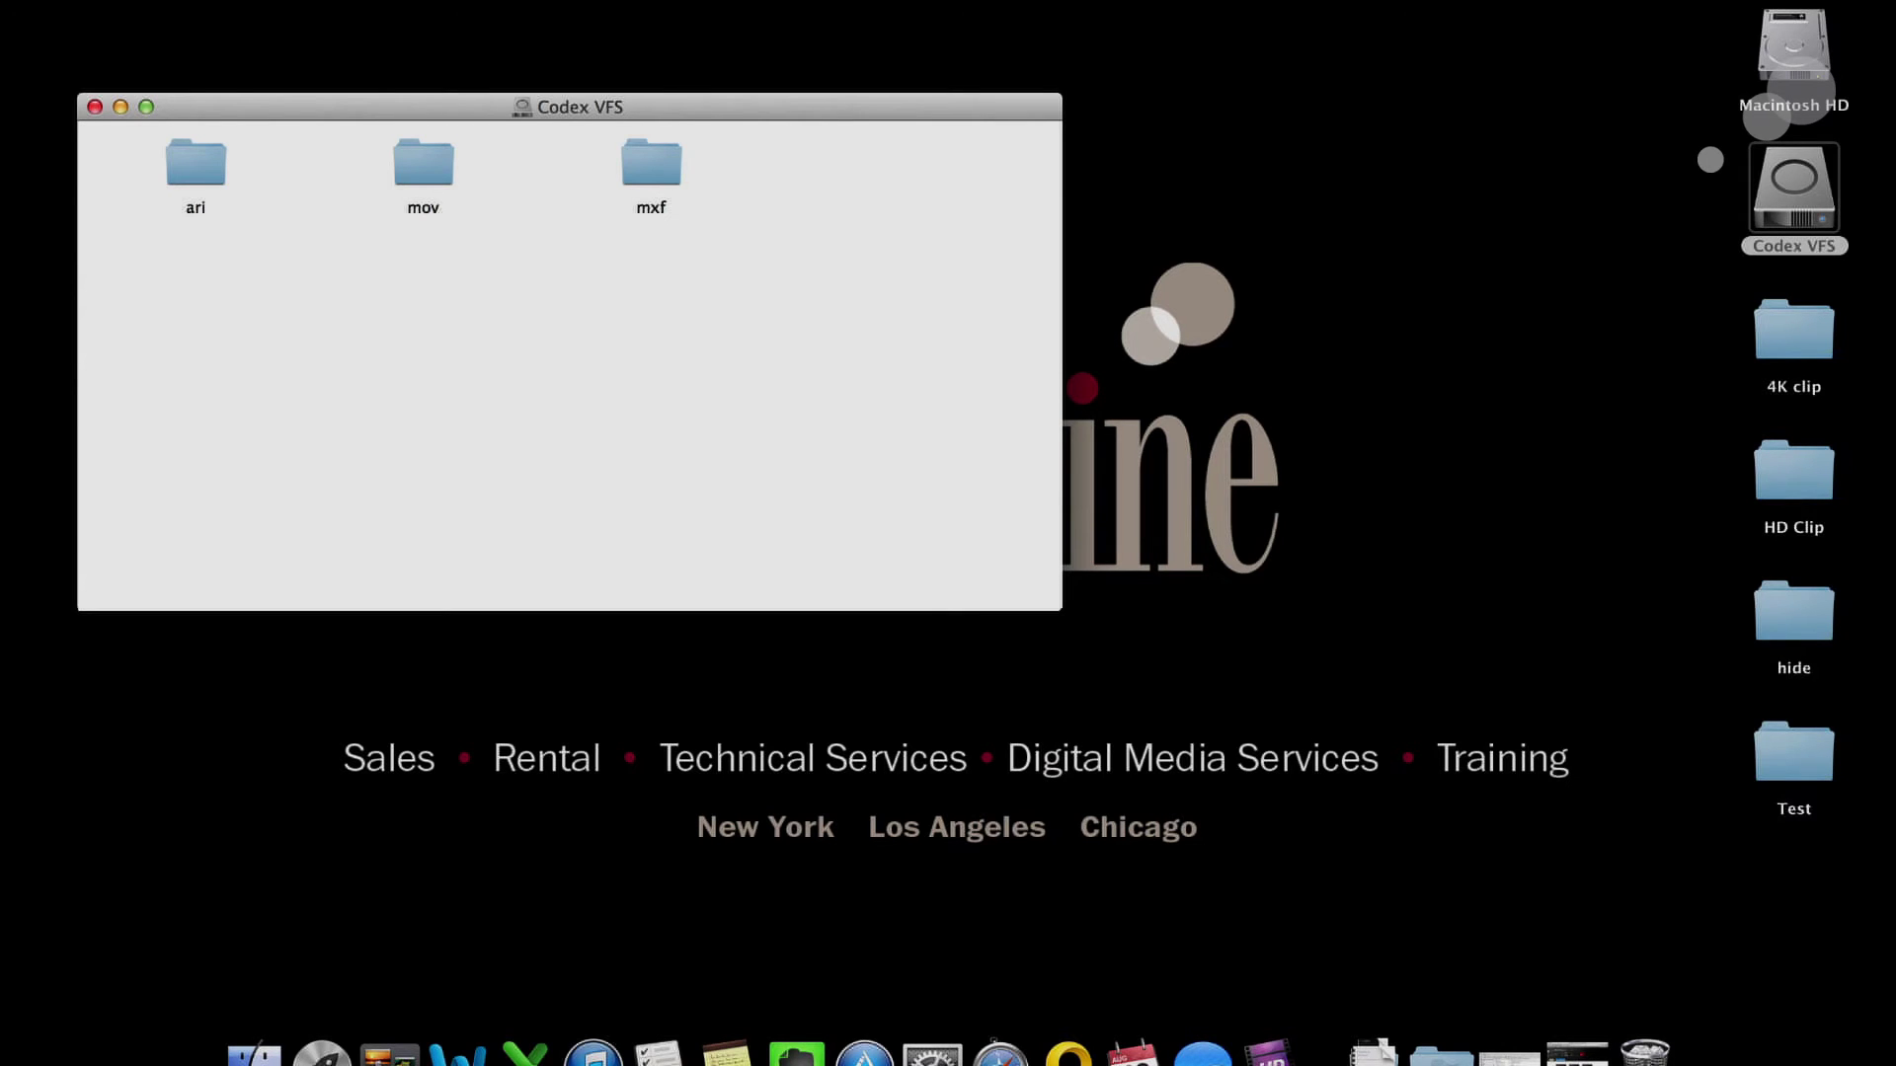
Launch the Codex application and connect it to the localhost server.
key("super+space")
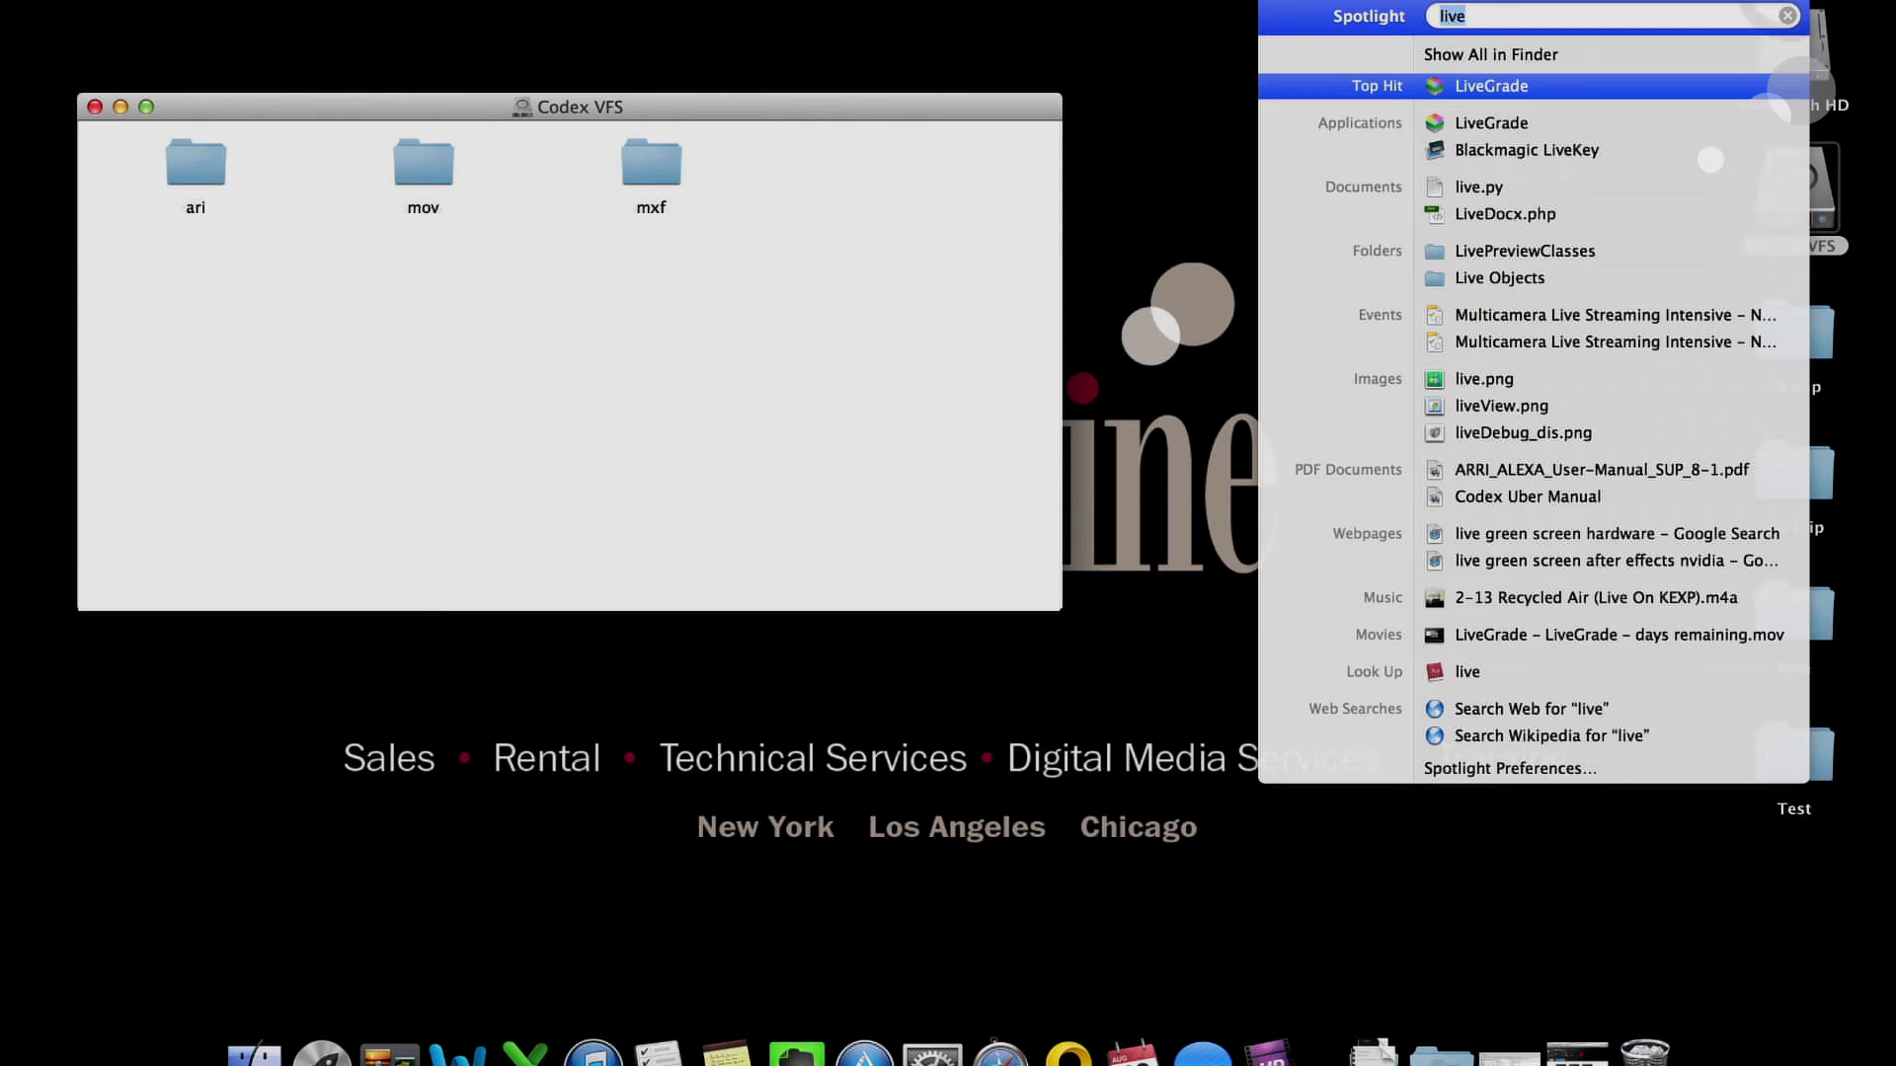
type("co")
key("Return")
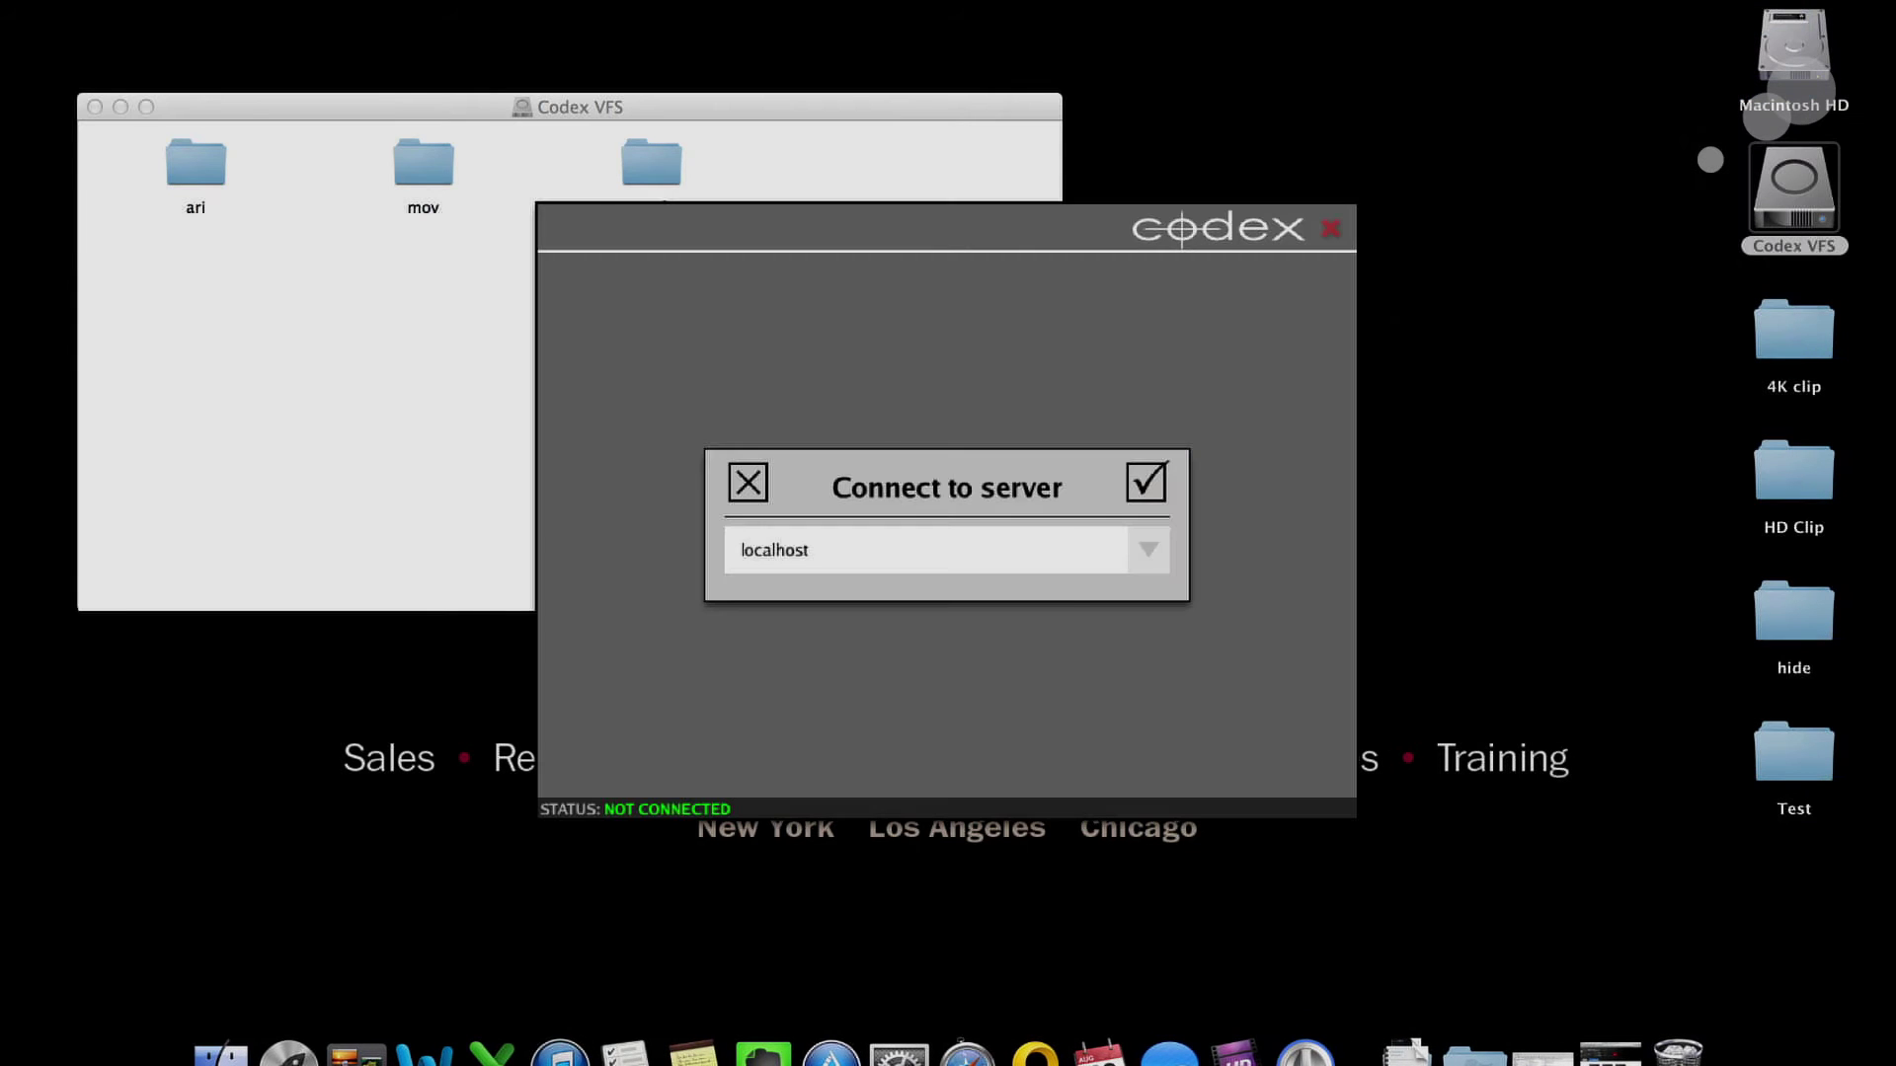
left_click(1153, 468)
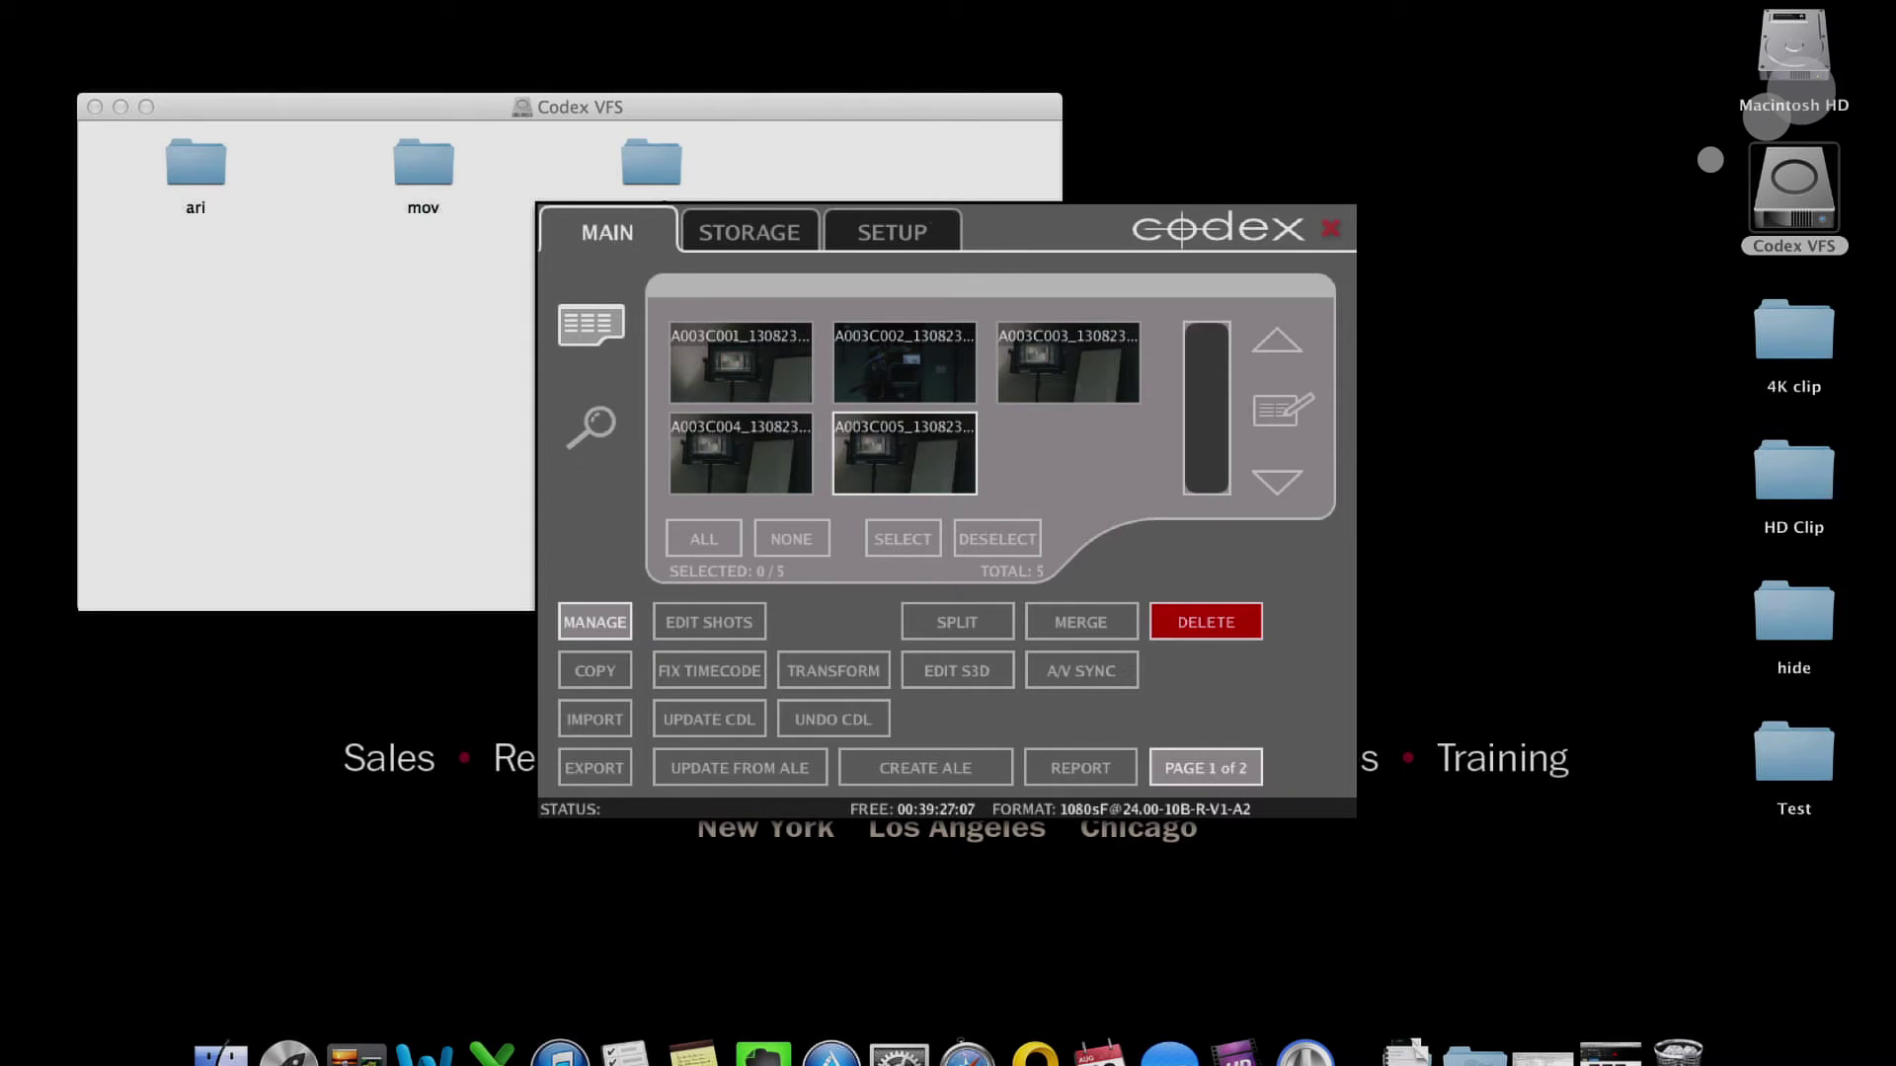
Open the mov file type of the VFS configuration "Copy of Codex ARRIRAW (preset)" for editing.
left_click(927, 228)
left_click(598, 538)
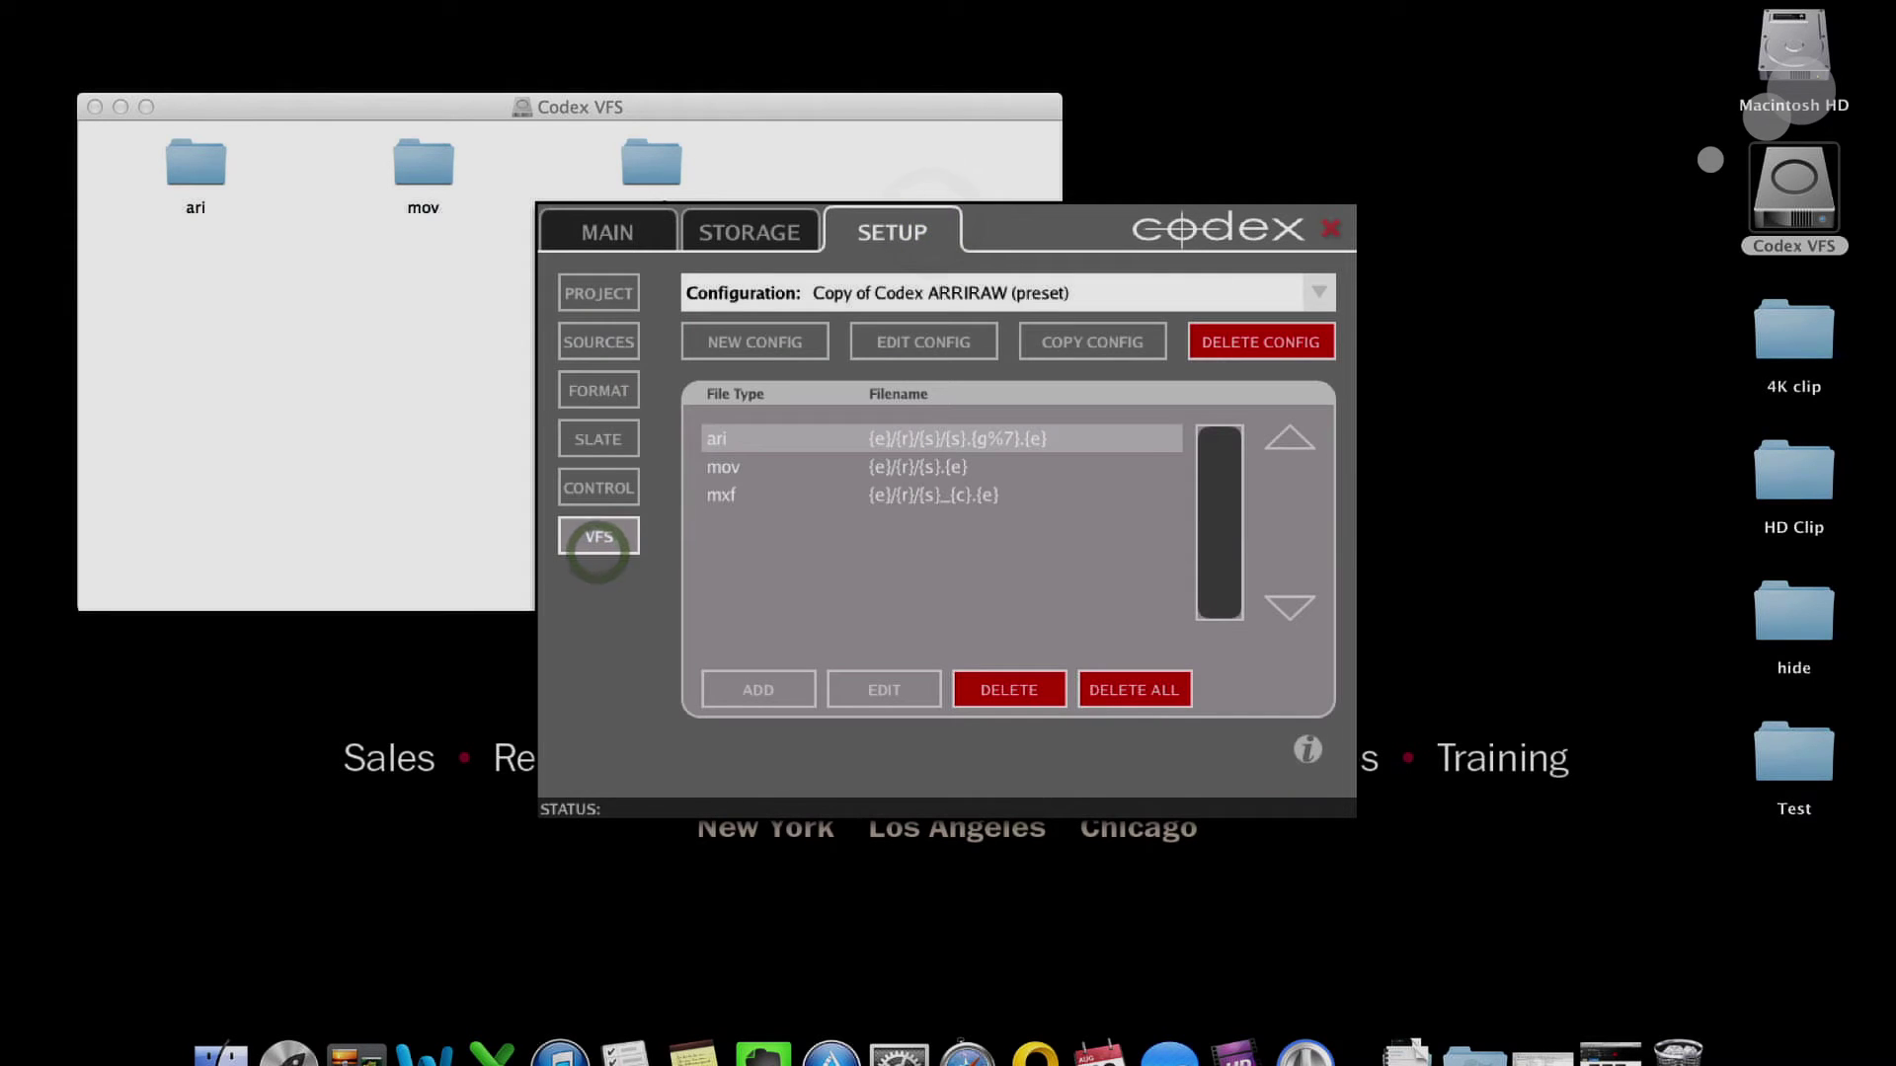
left_click(773, 465)
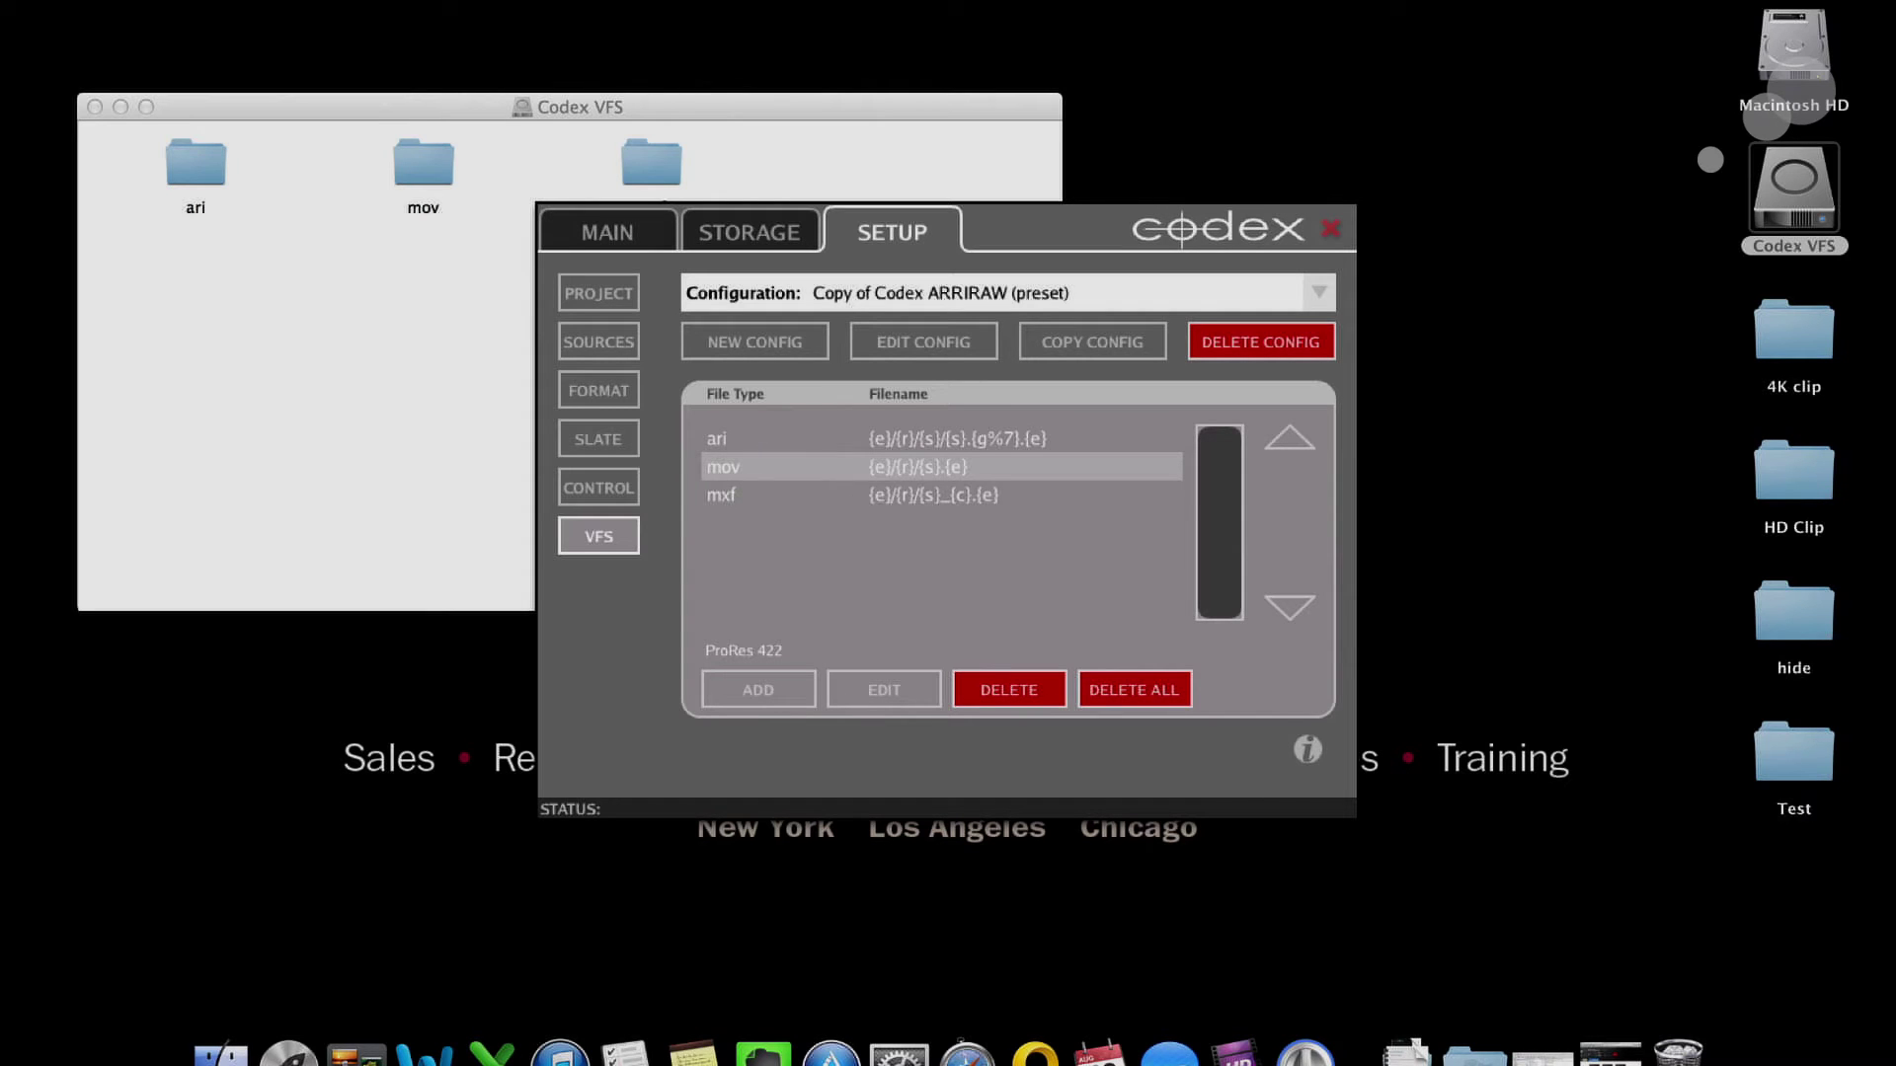
left_click(884, 690)
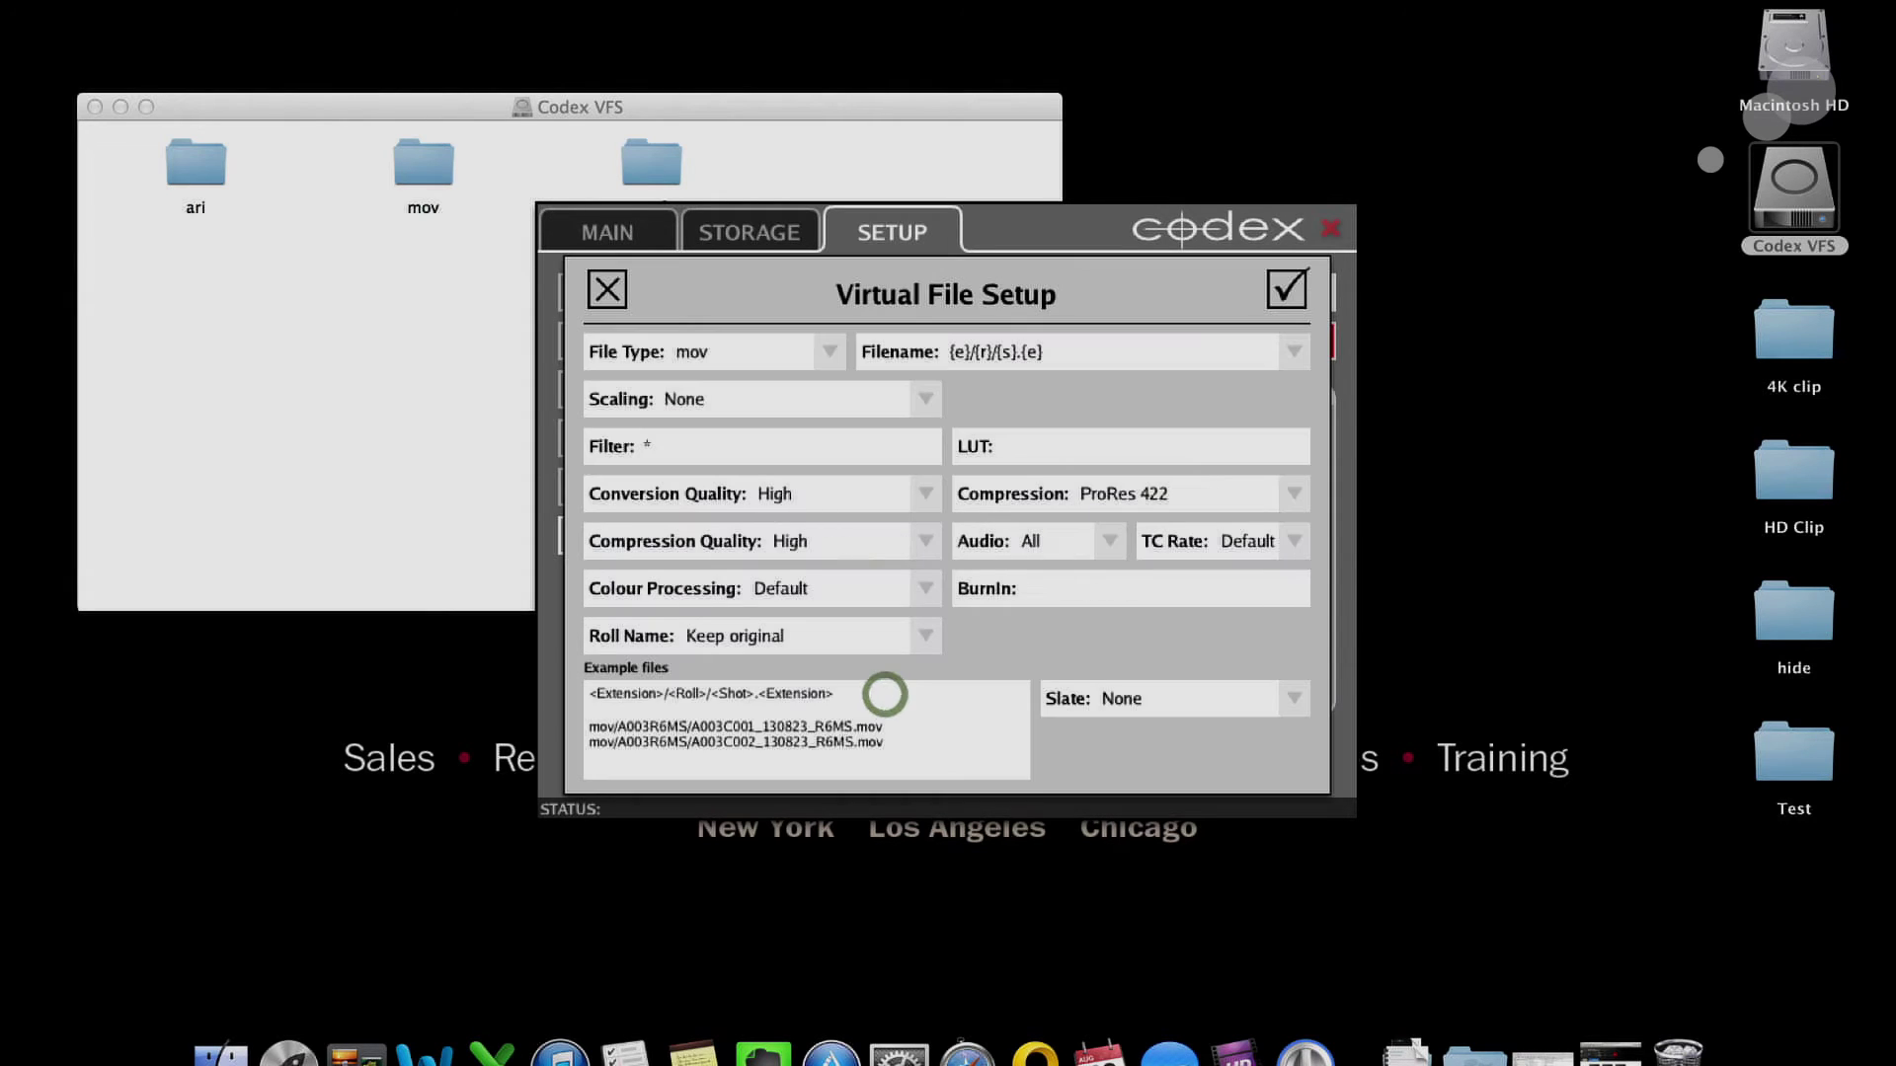
Set the number of LUTs for the mov virtual files to 2.
left_click(1132, 444)
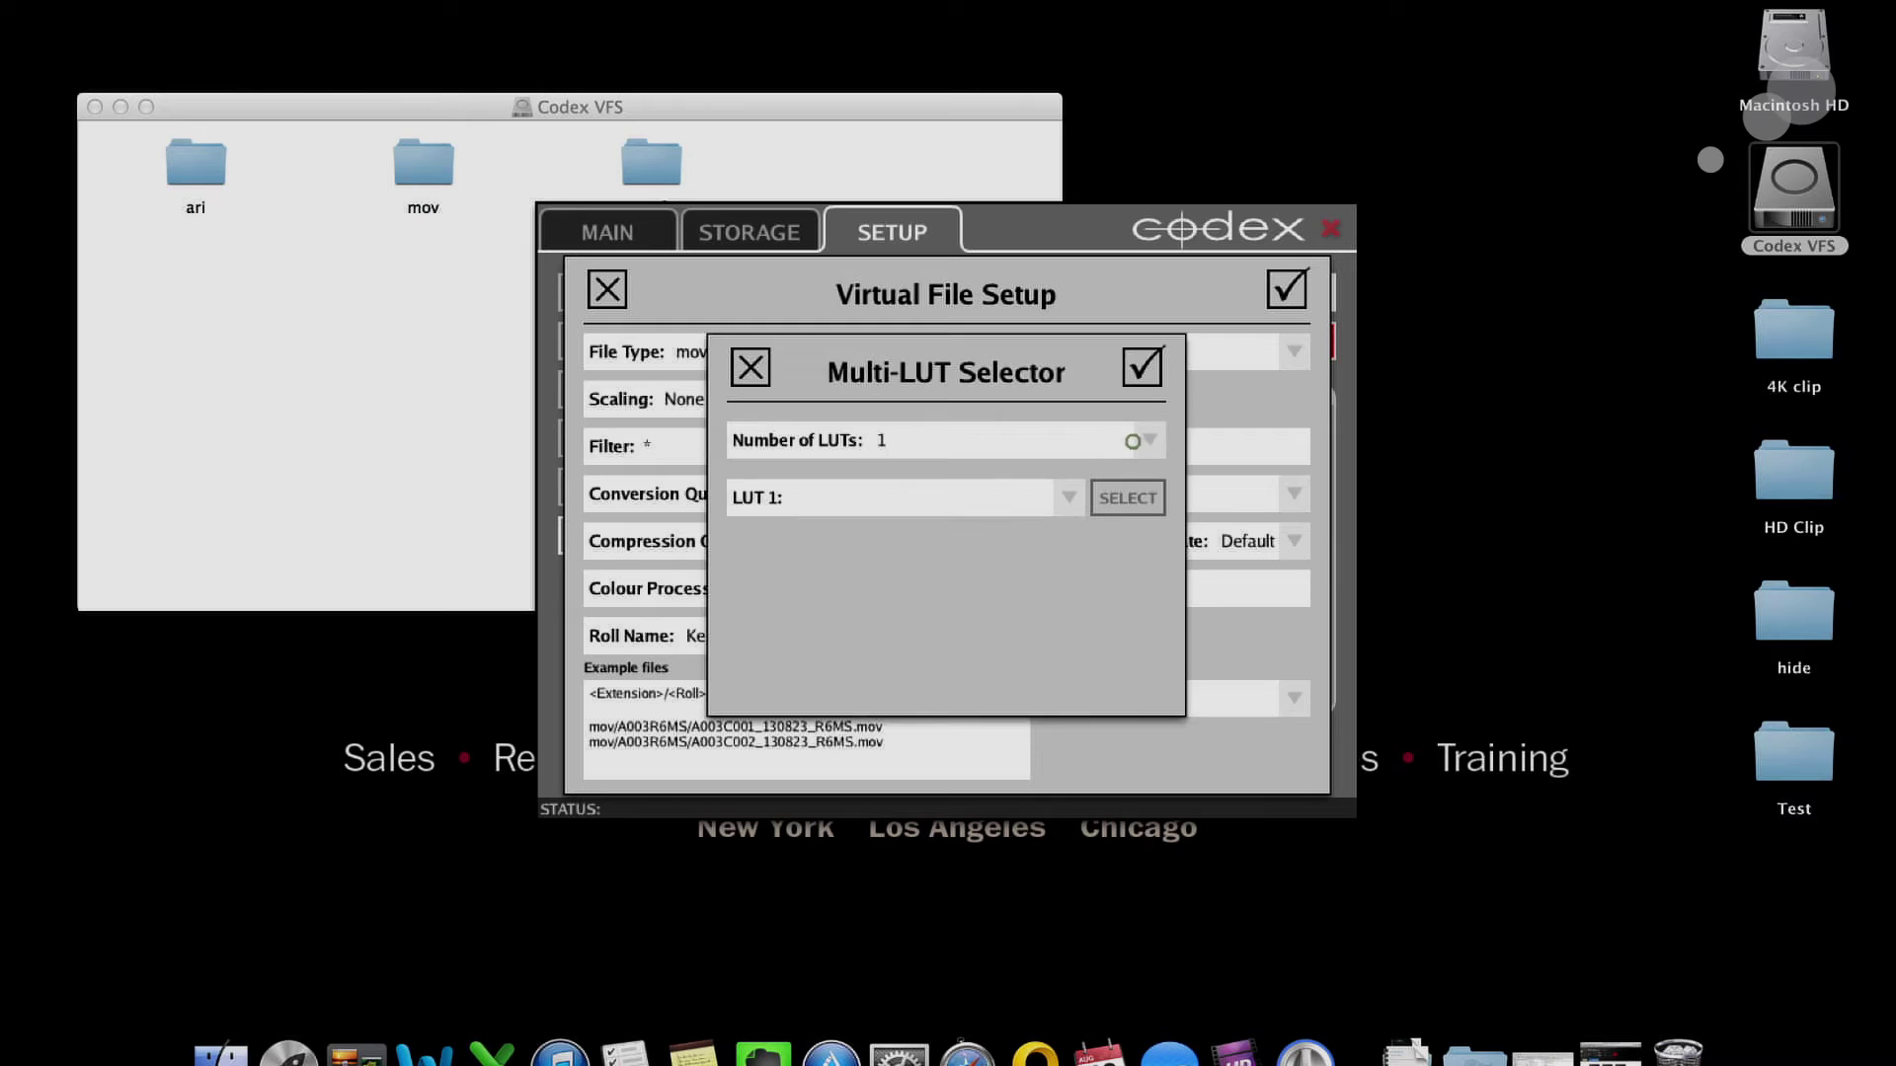
left_click(1163, 371)
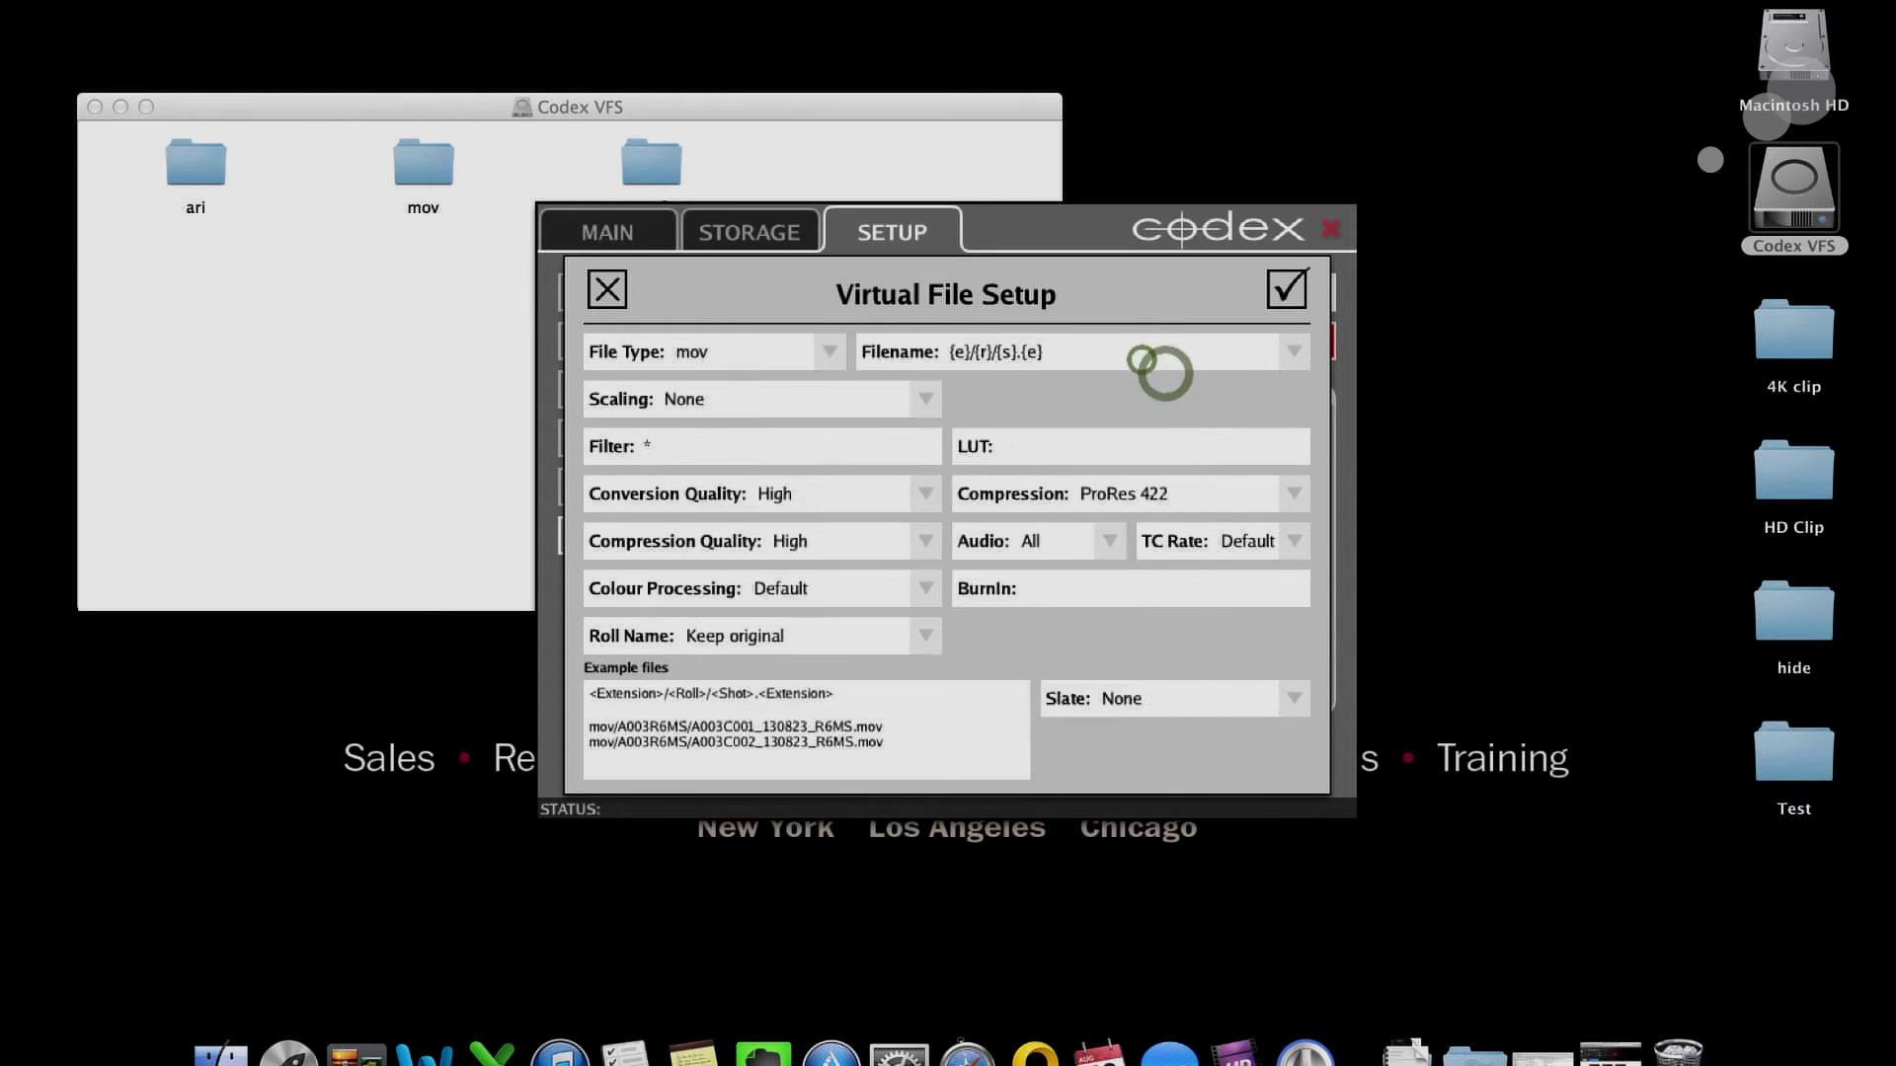
left_click(1135, 437)
left_click(1121, 436)
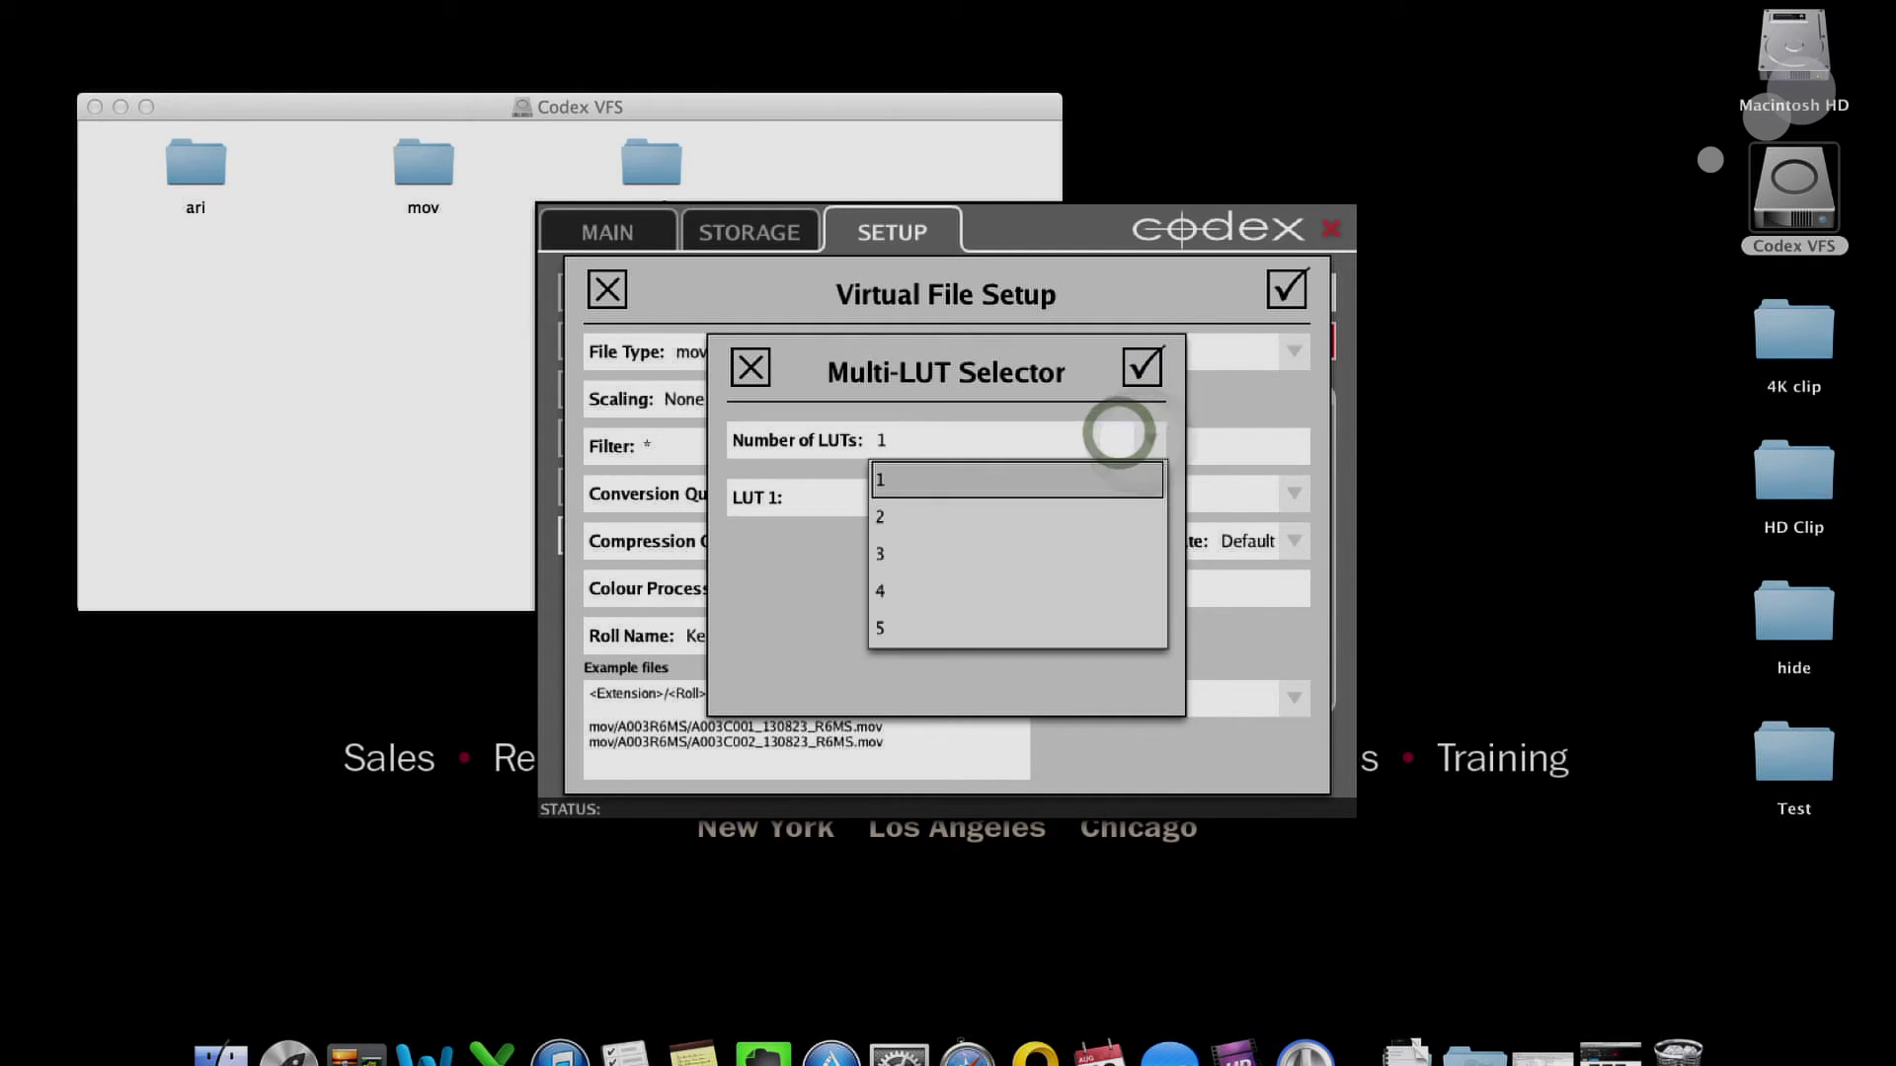
left_click(1094, 505)
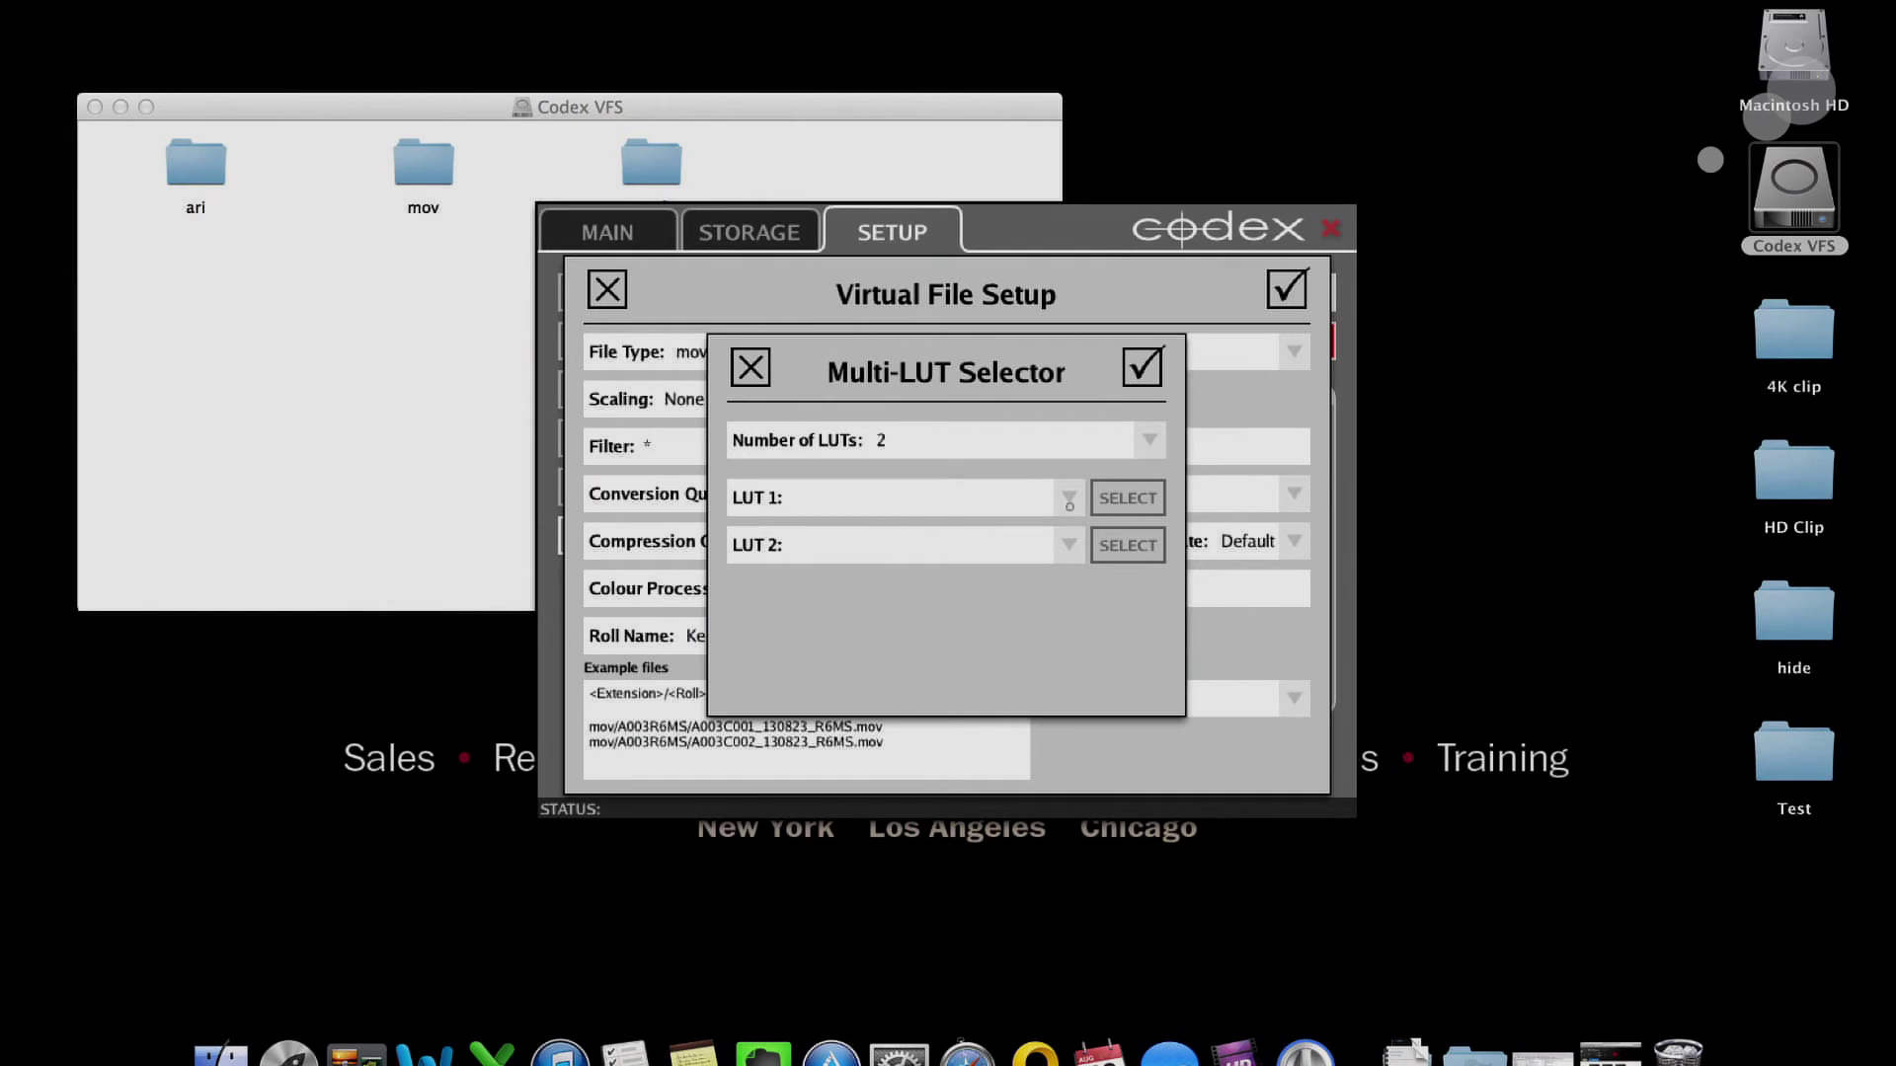
Assign EI800_EE.datlut as LUT 1 for the mov virtual files.
left_click(1070, 500)
left_click(1119, 499)
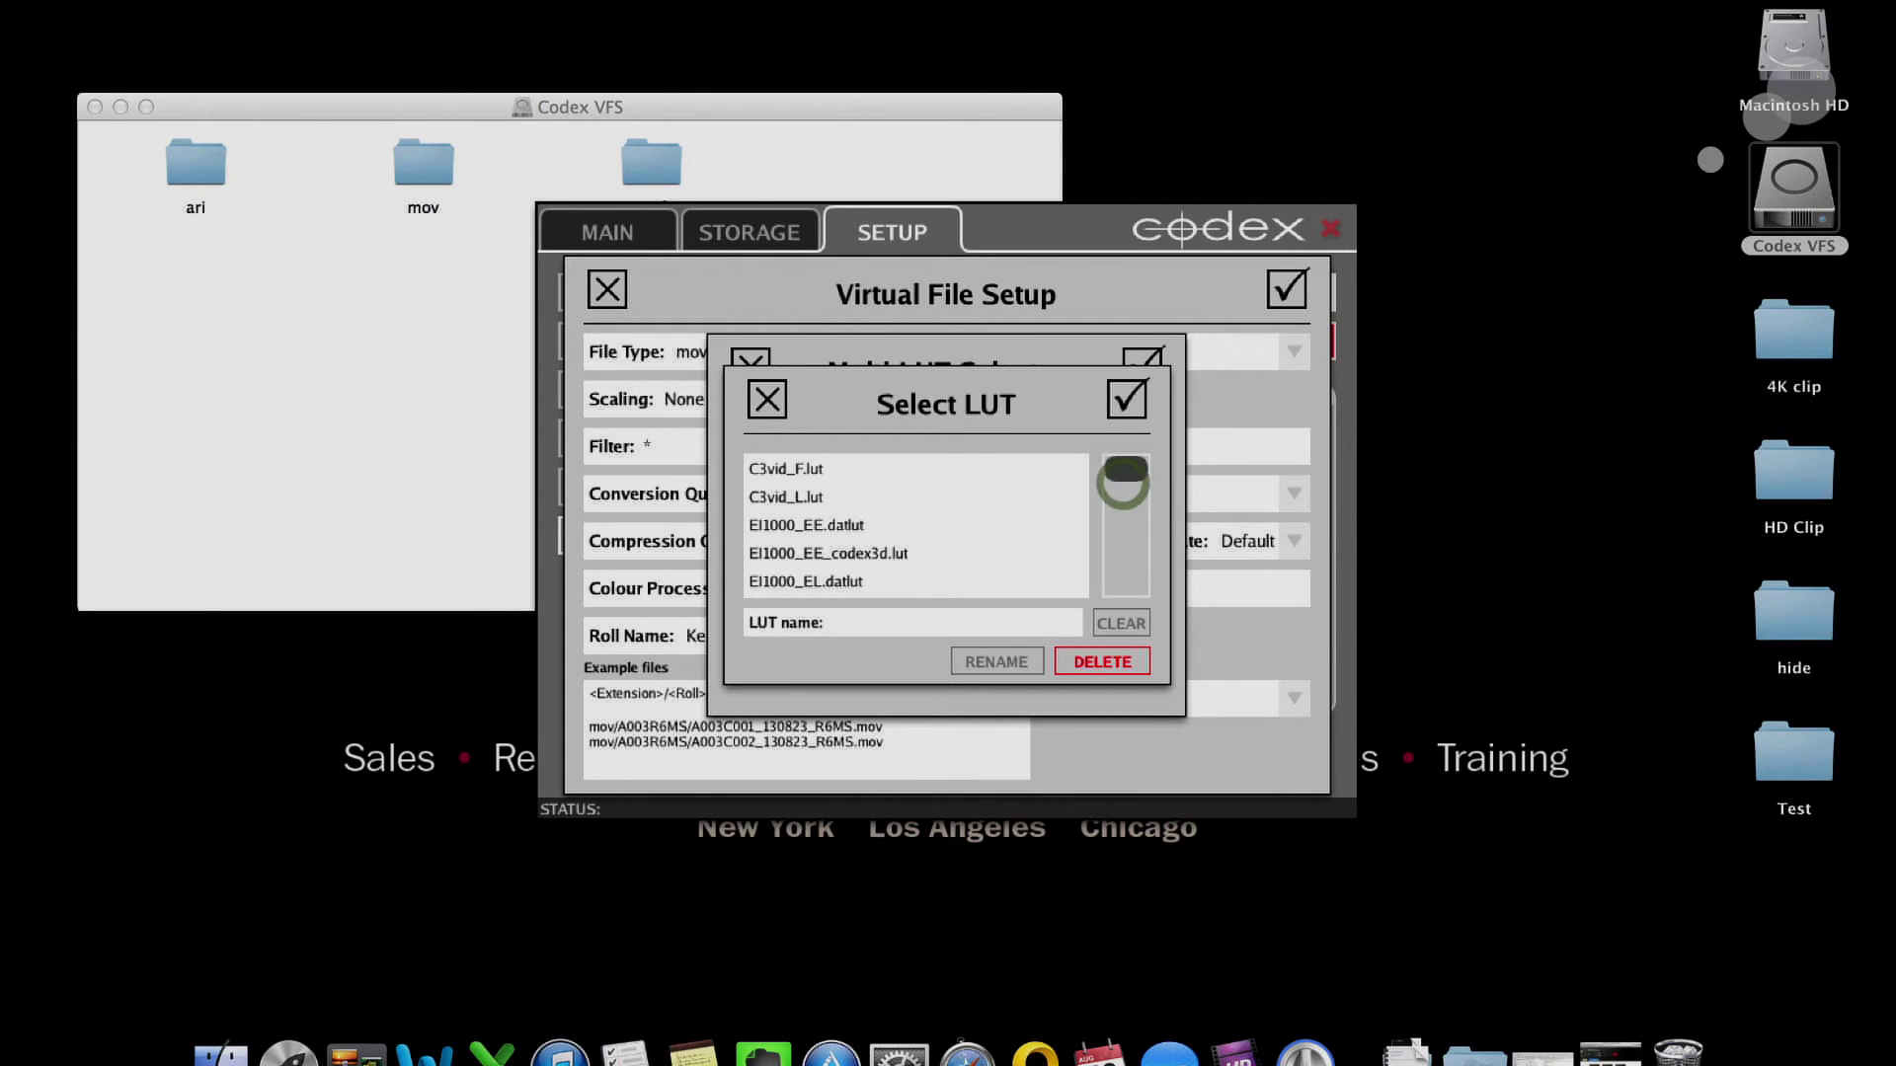
scroll(1125, 474, "down", 5)
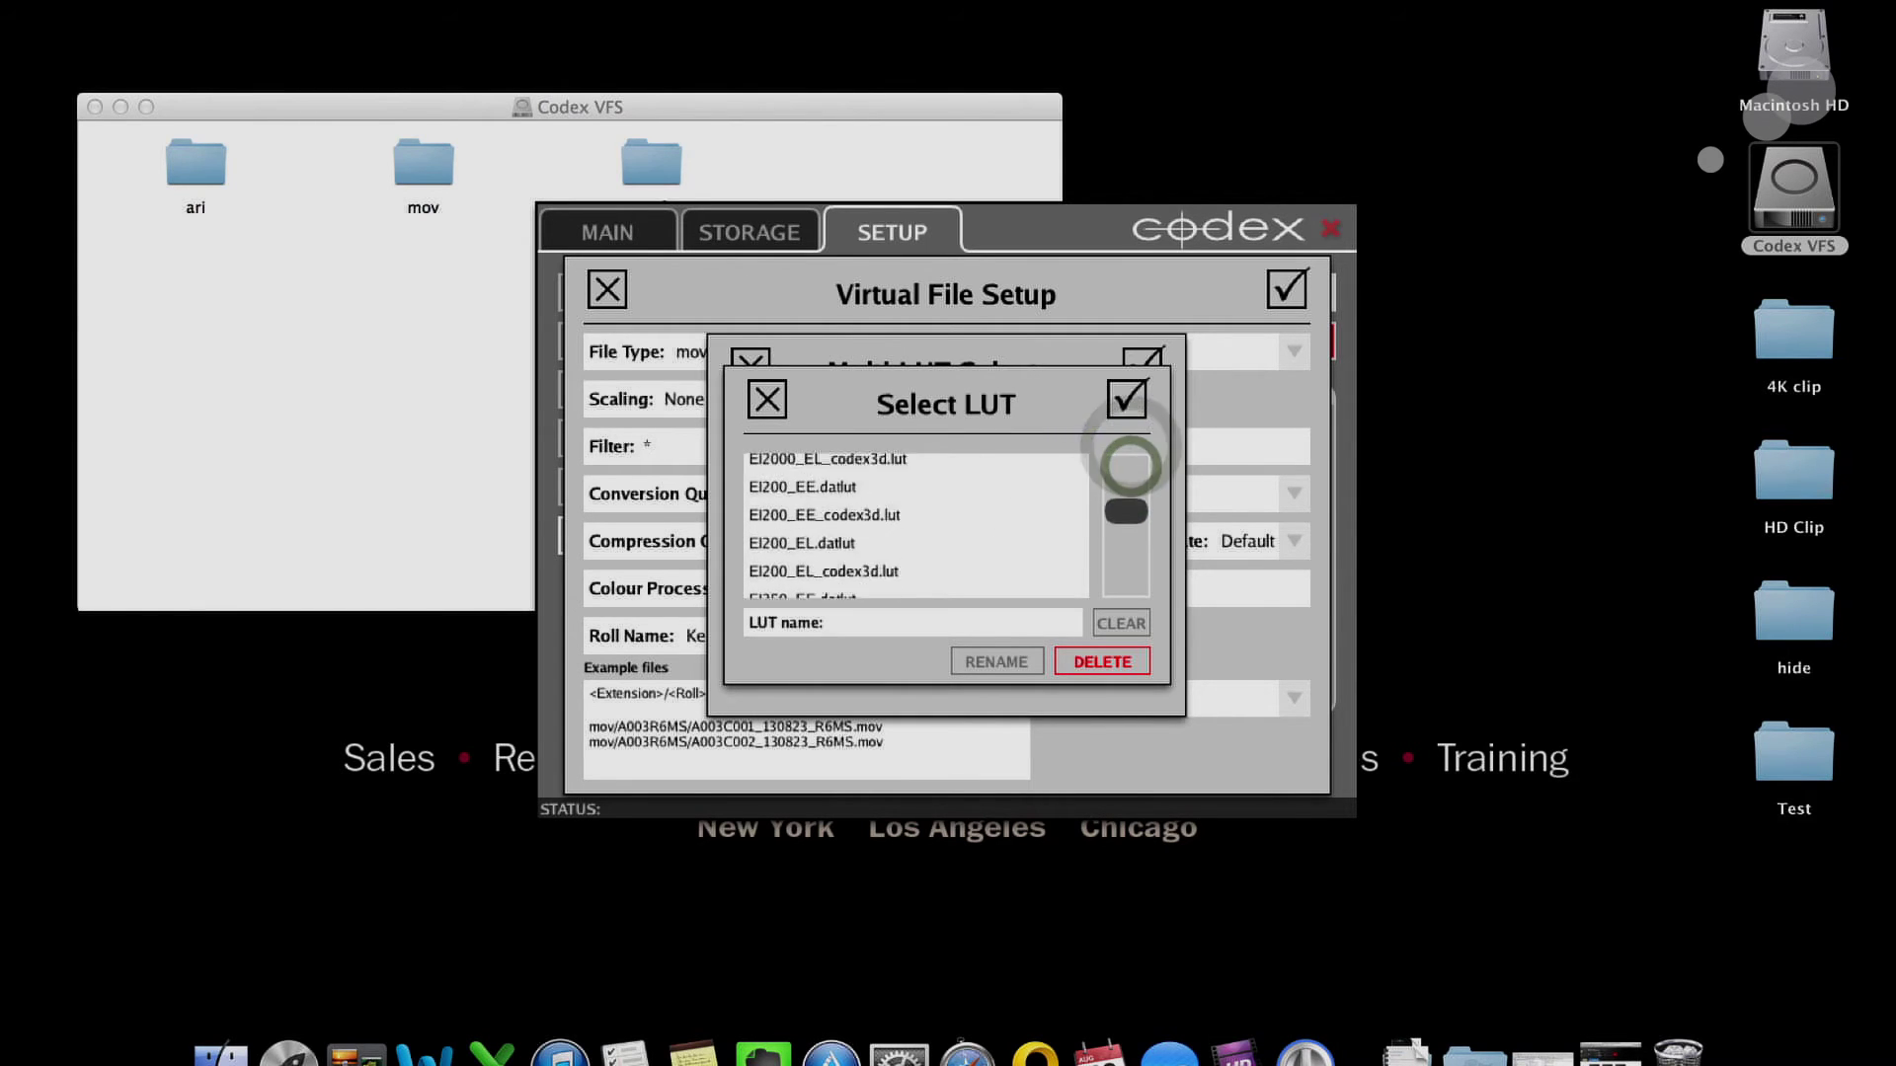
scroll(1126, 494, "down", 5)
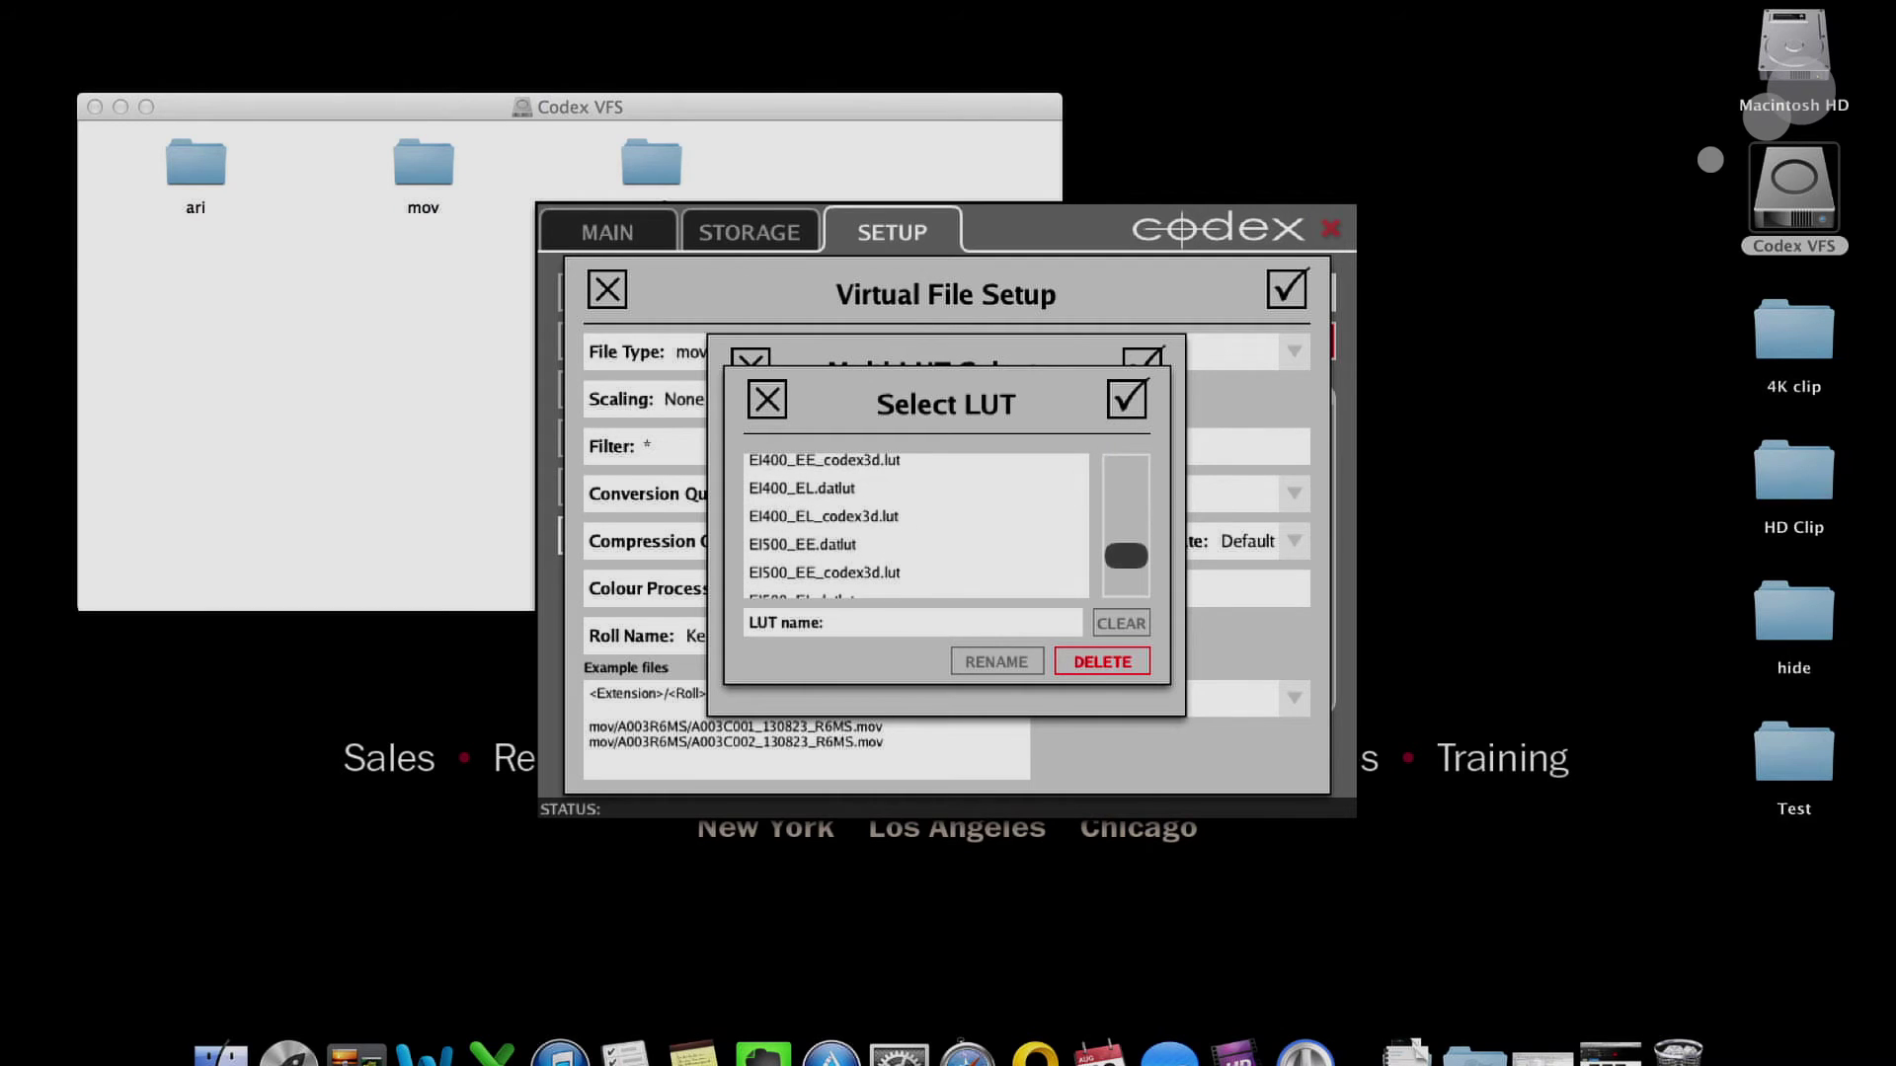
scroll(1126, 523, "down", 5)
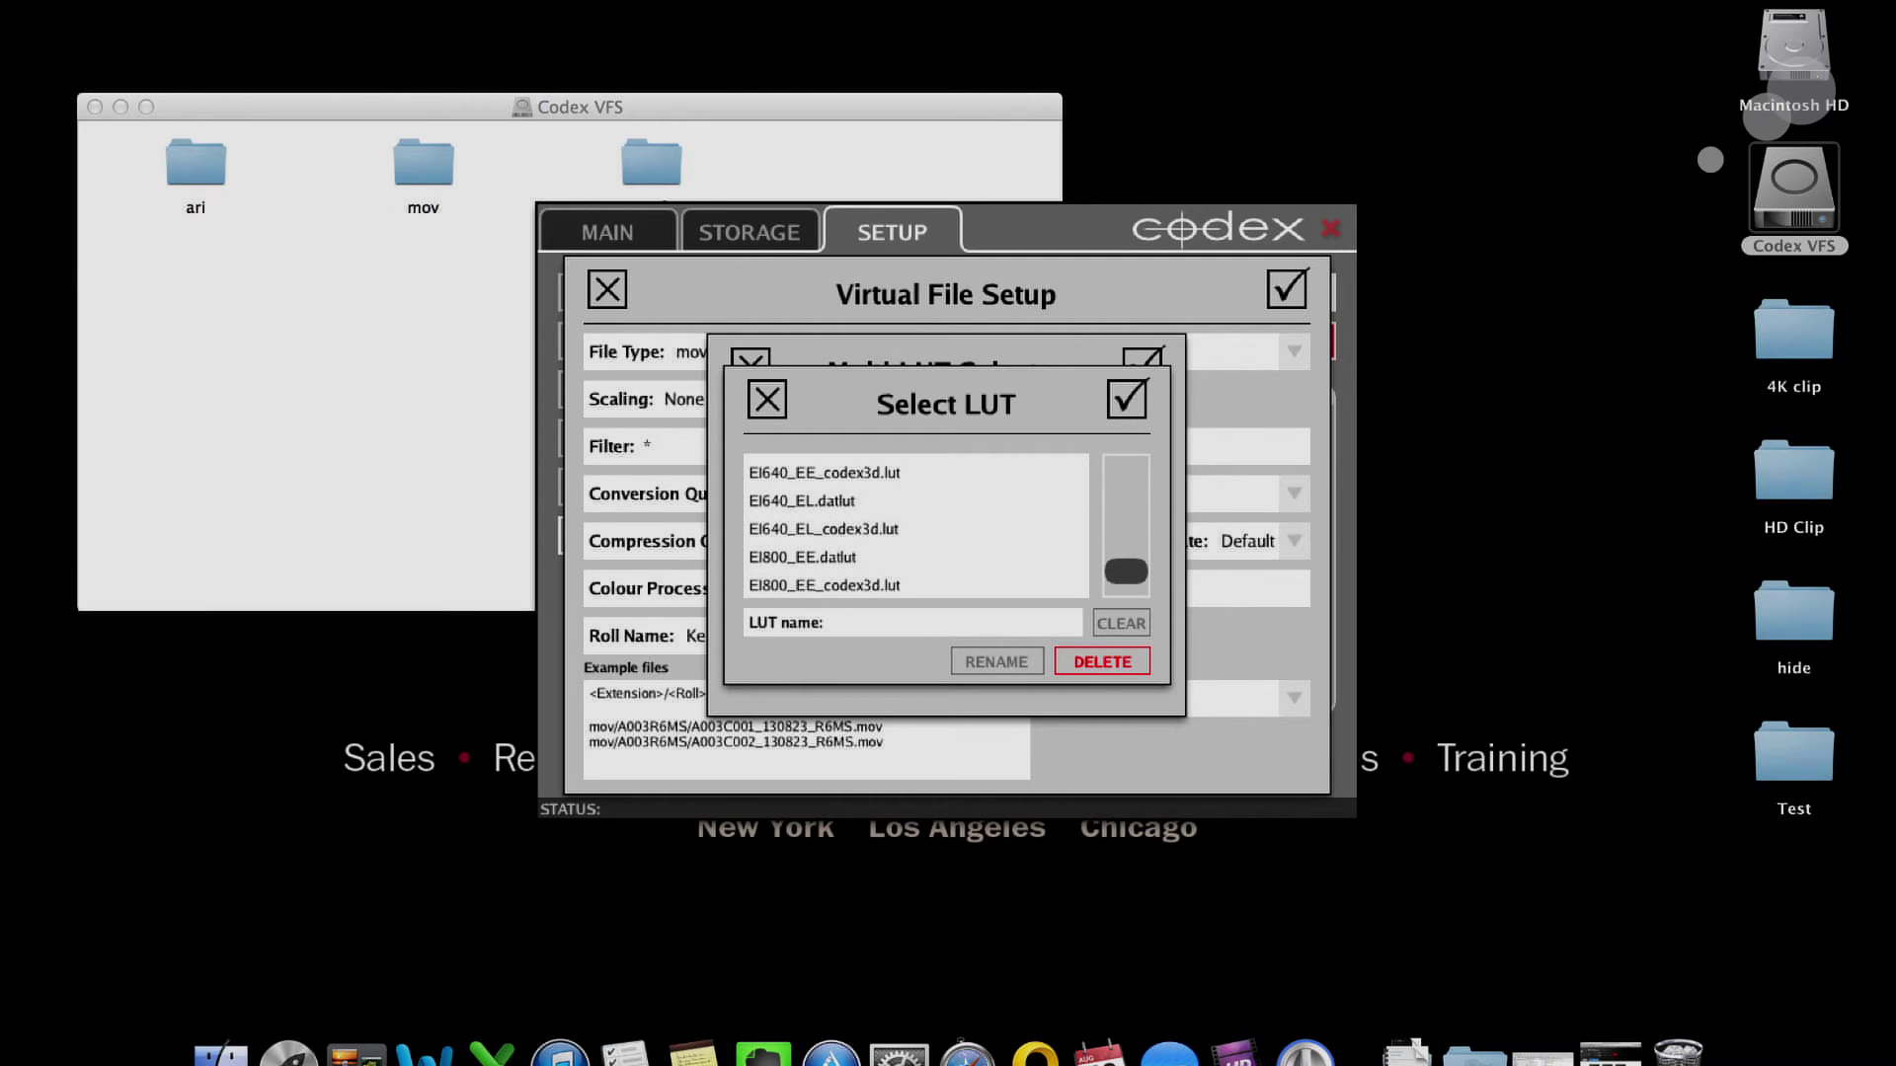
left_click(925, 554)
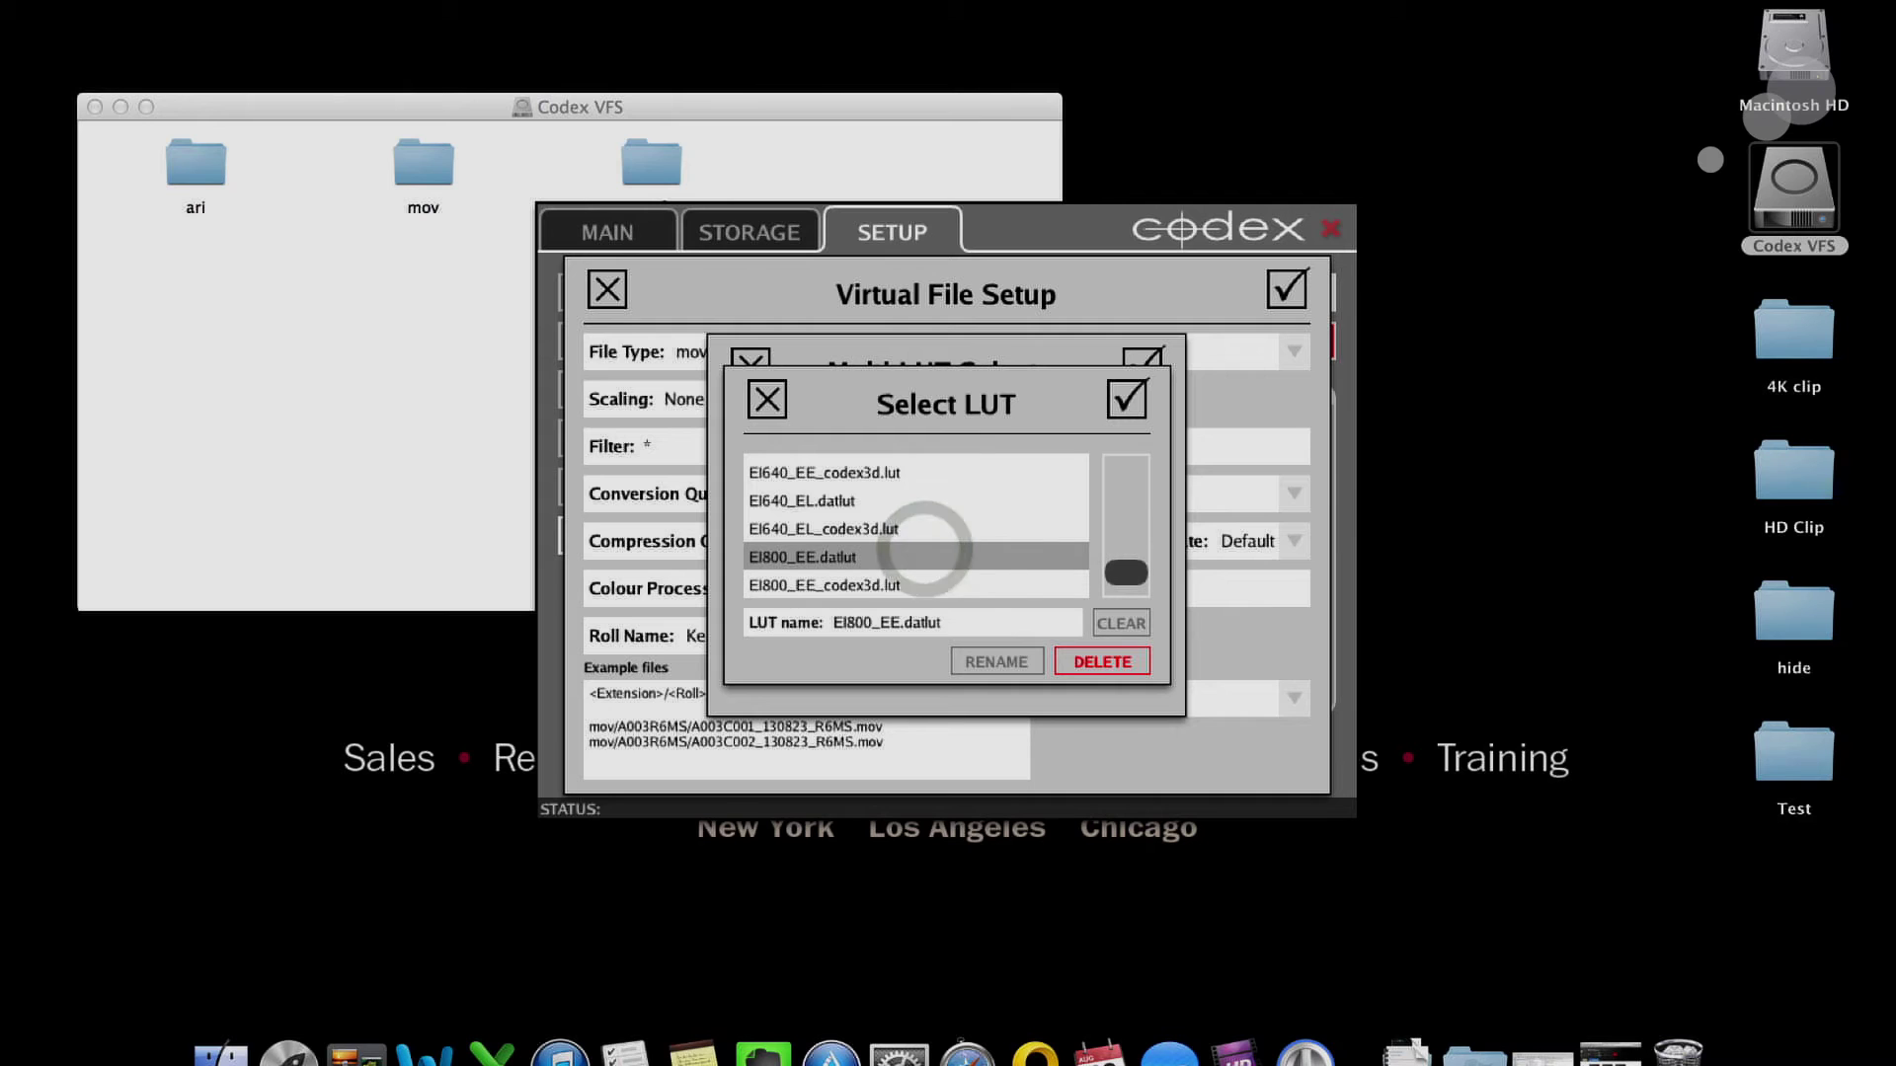
left_click(1127, 397)
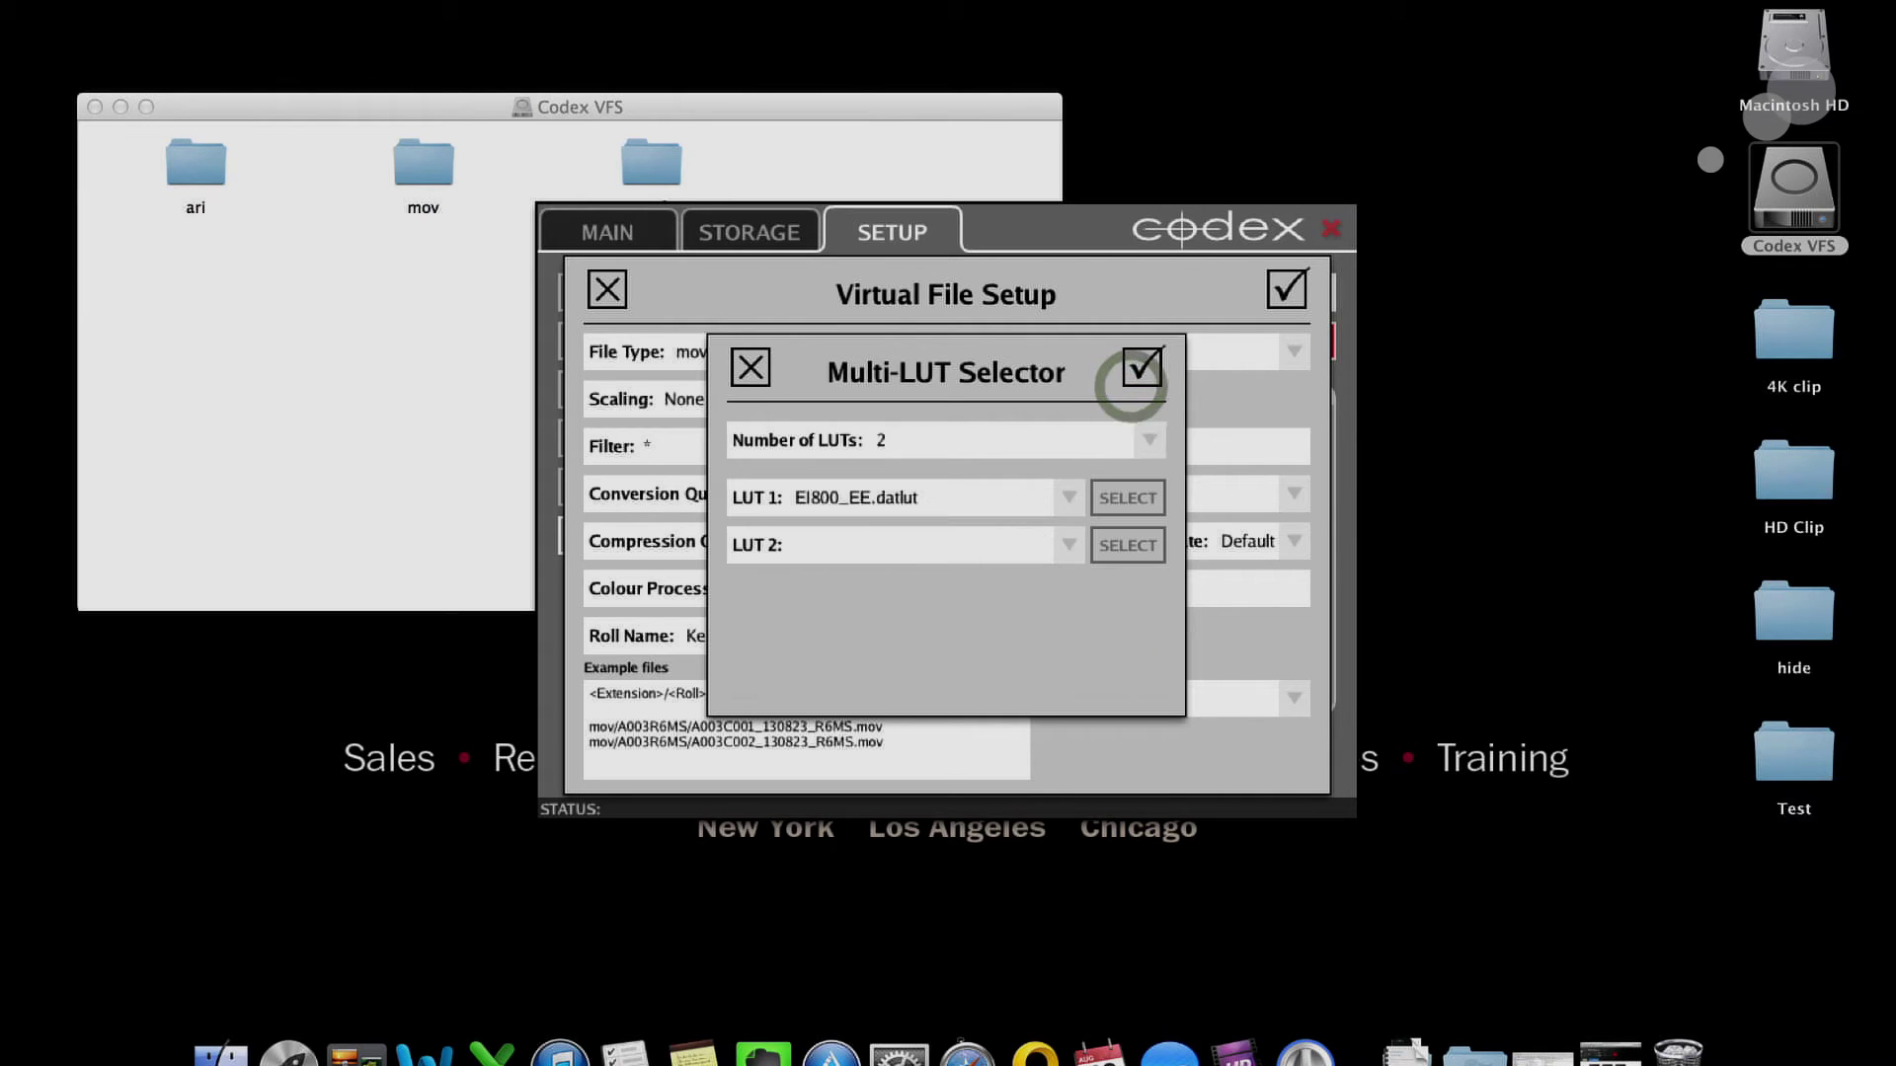
Set LUT 2 to {CDLData} for the mov virtual files and save the VFS configuration changes.
left_click(1068, 546)
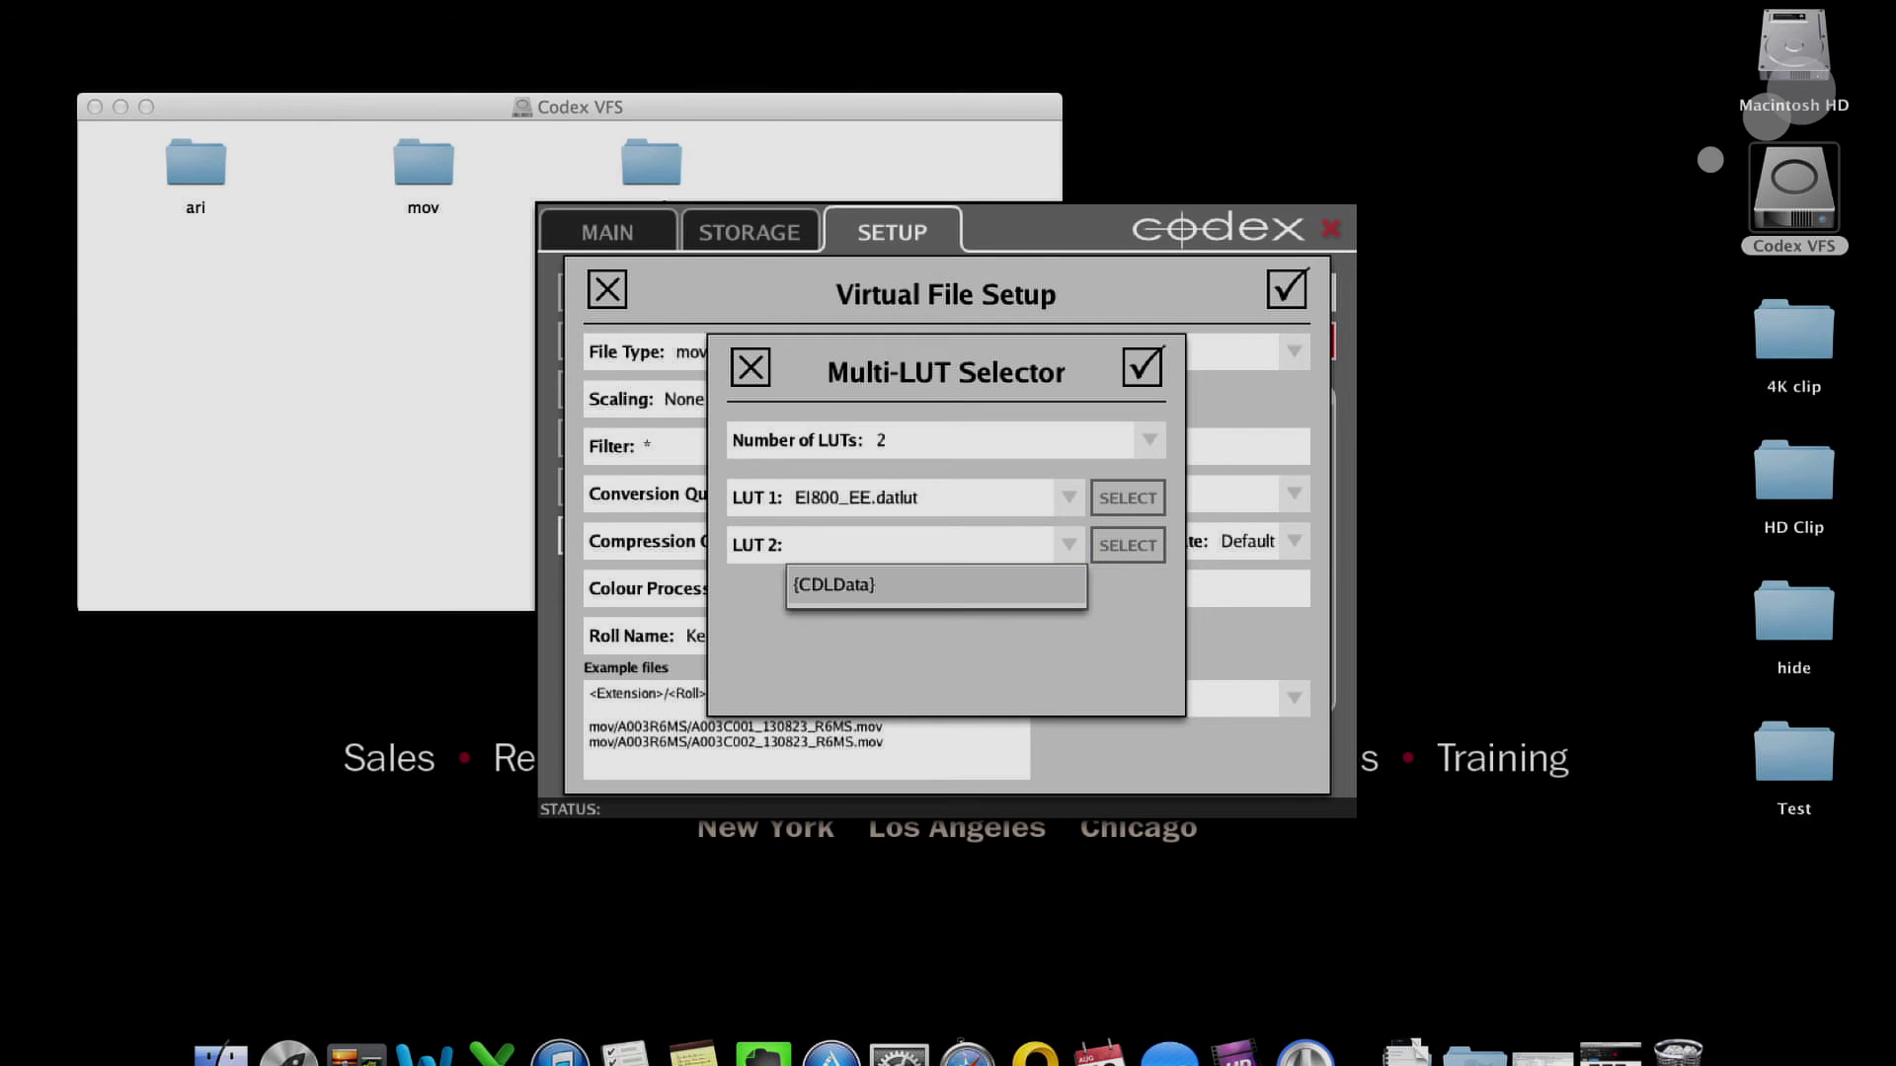
left_click(916, 585)
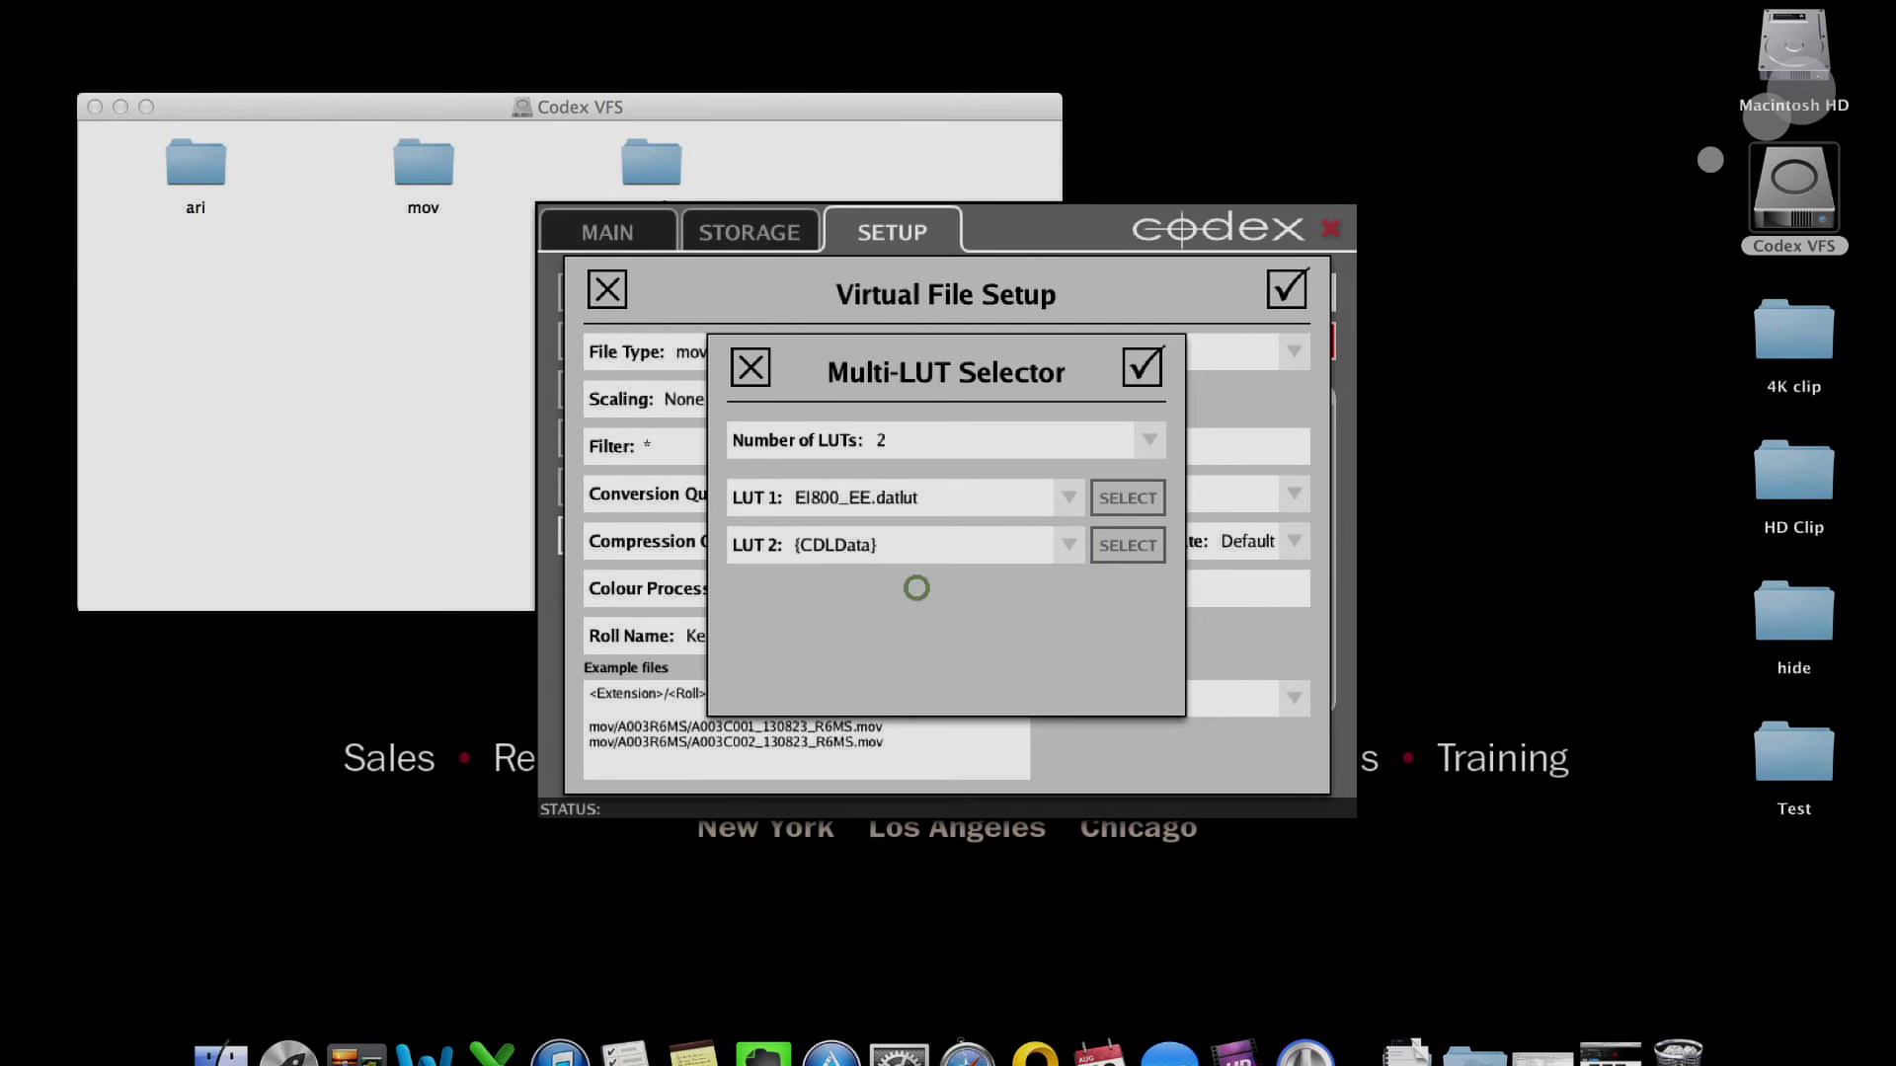
left_click(1144, 379)
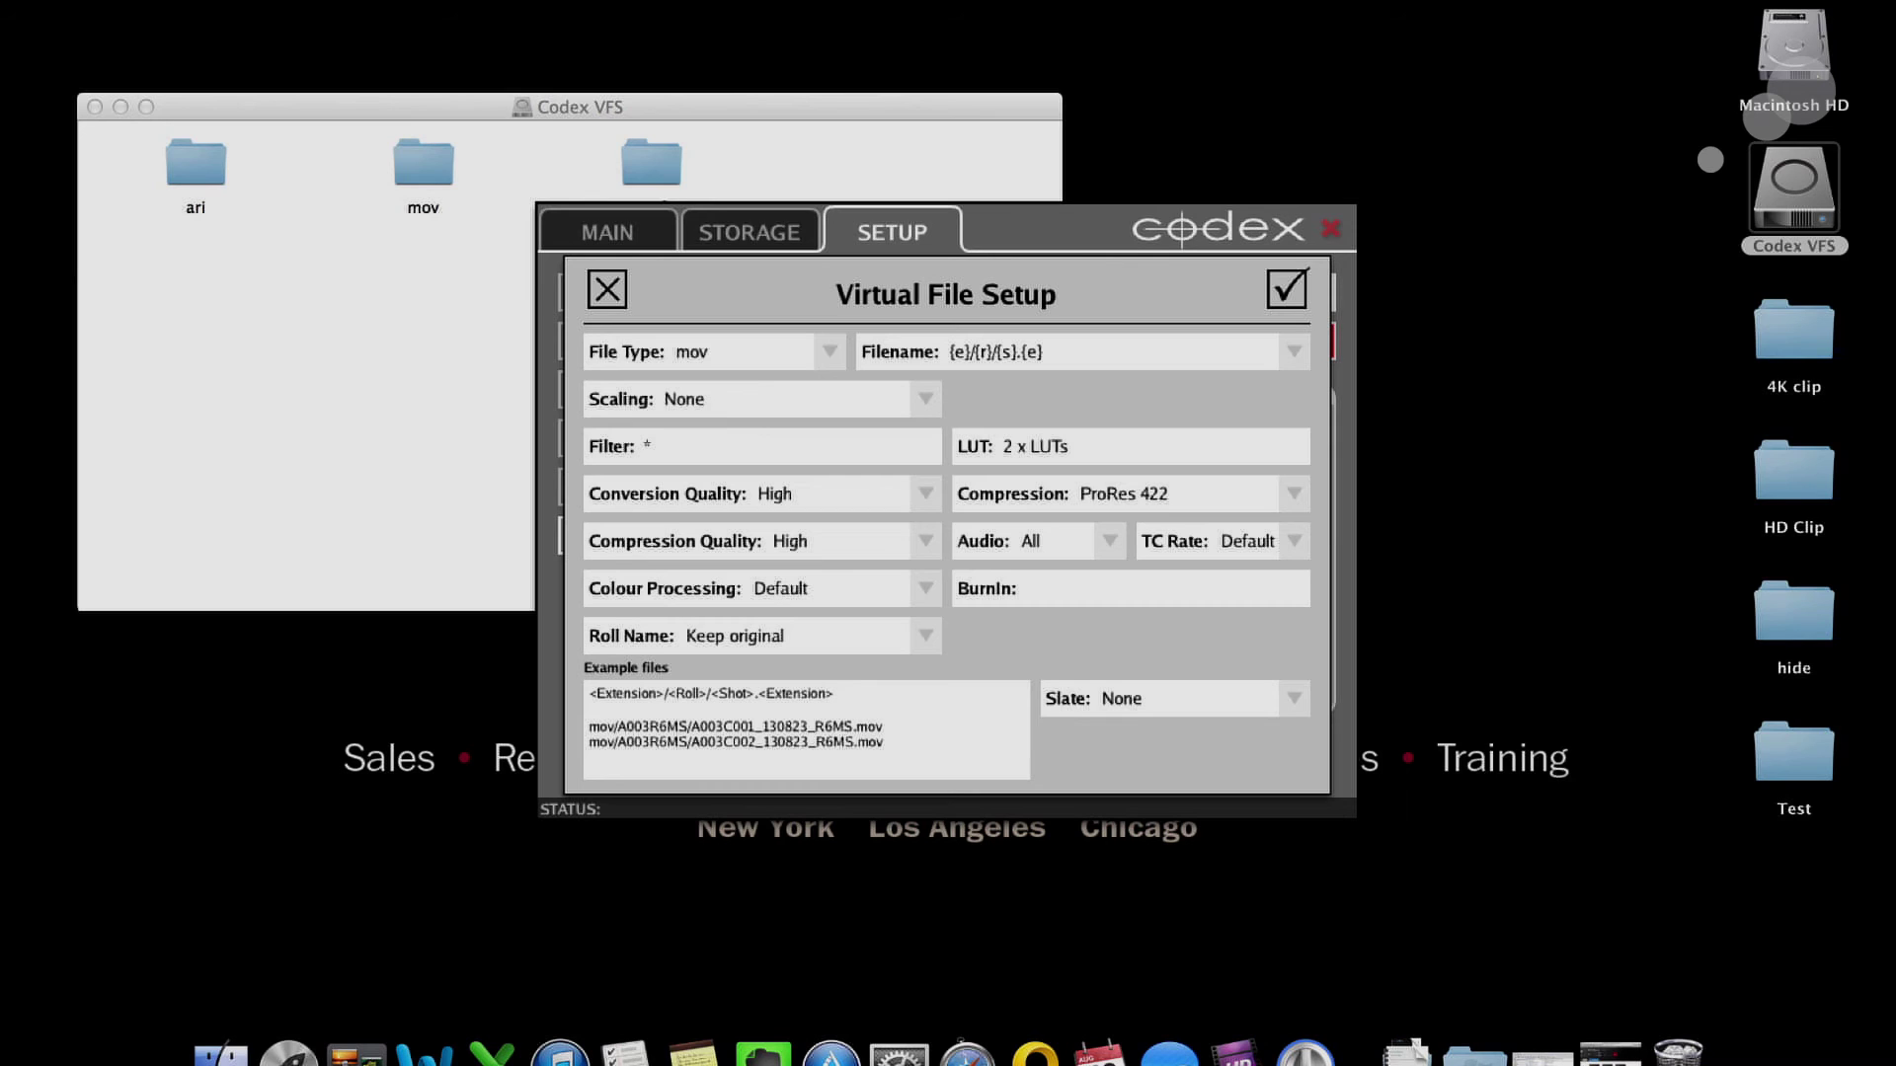
left_click(1286, 288)
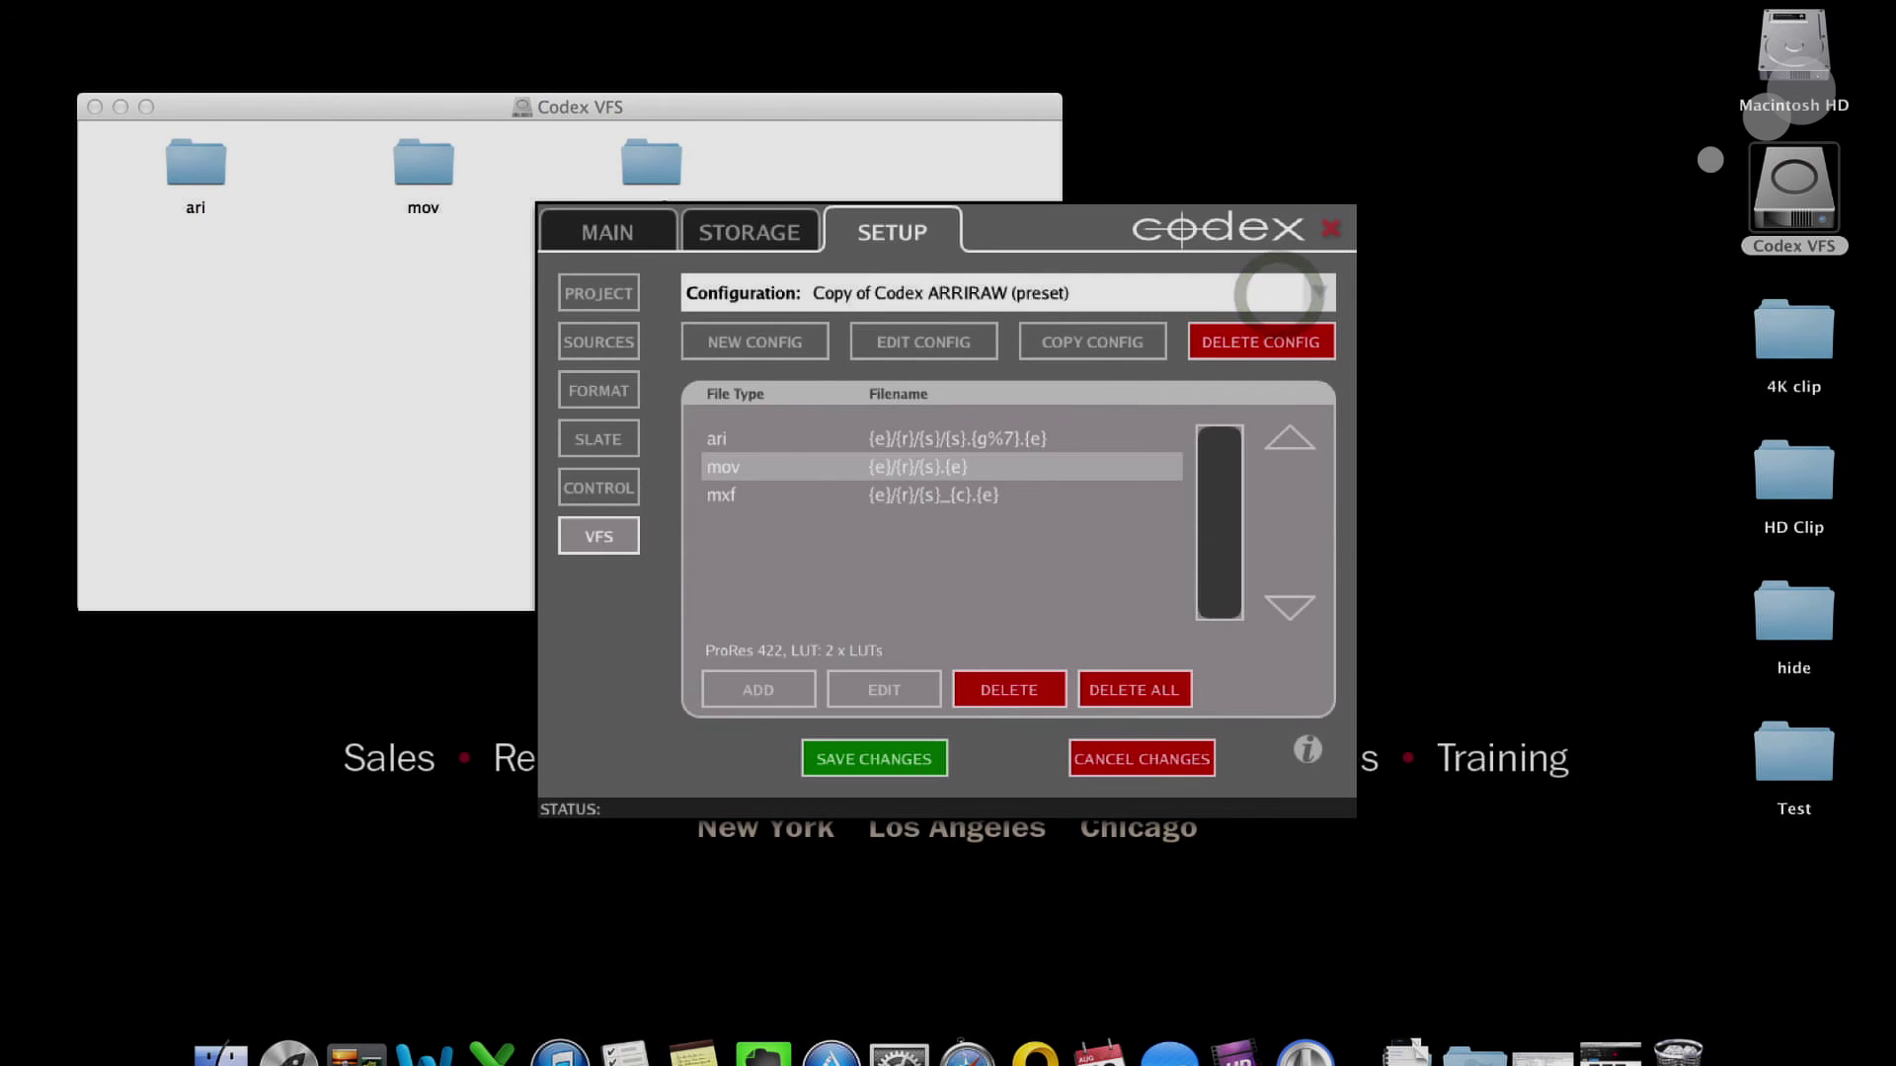
left_click(846, 760)
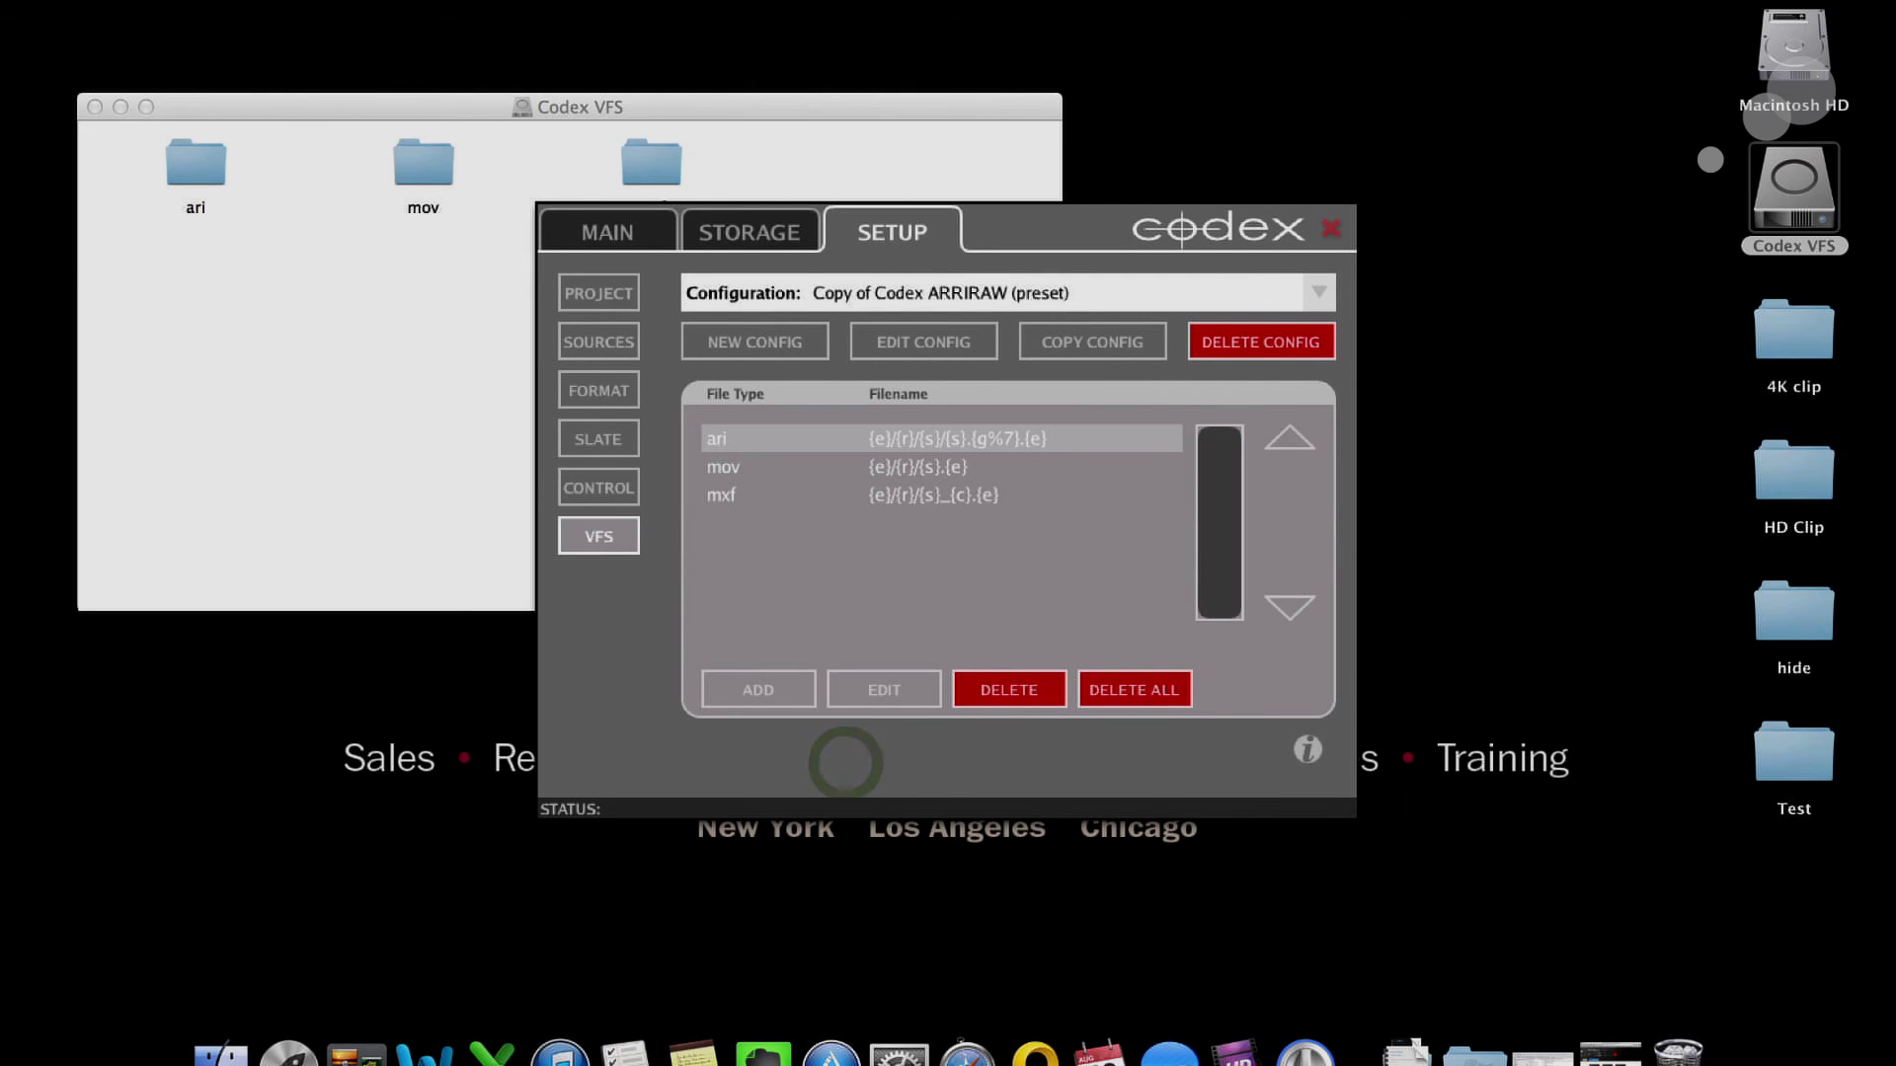
Open A003C005_130823_R6MS.mov from the Codex VFS mov folder, scrub through the clip to check its look, and close it.
left_click(666, 99)
double_click(439, 163)
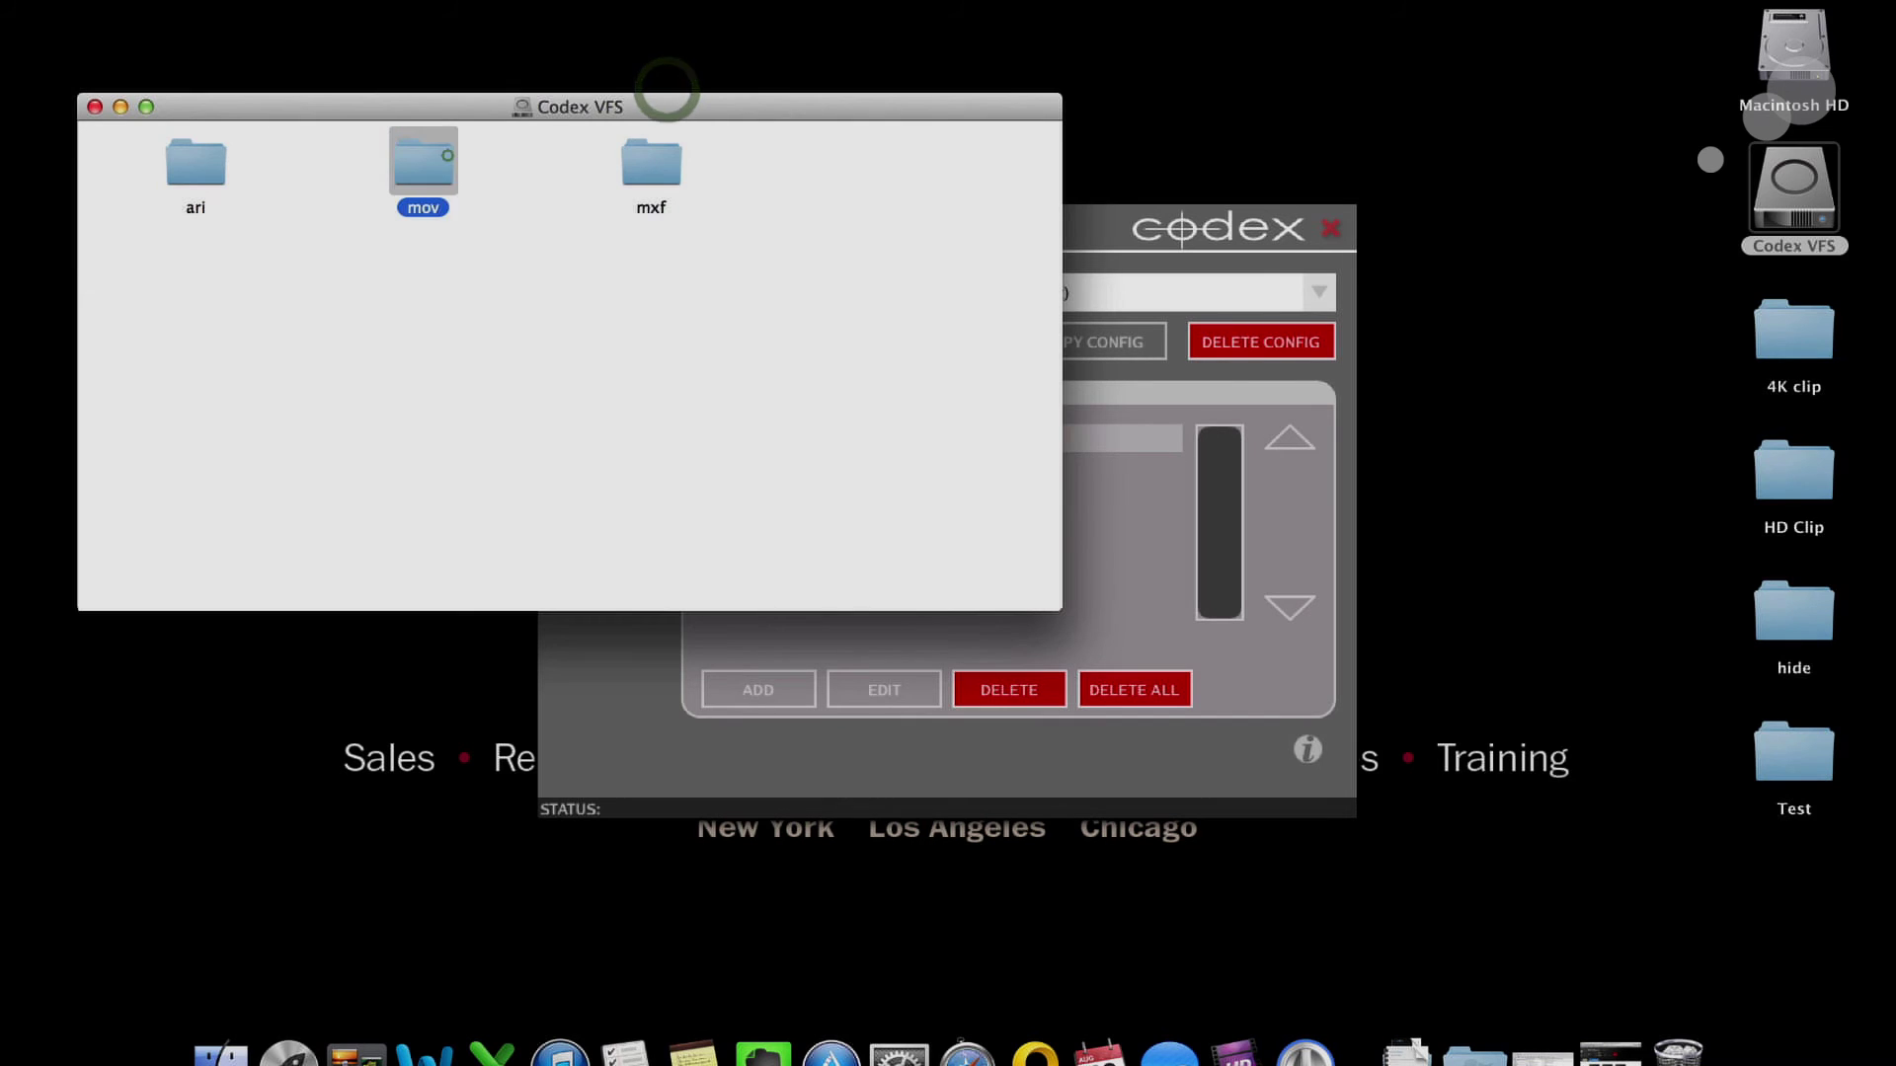
double_click(333, 186)
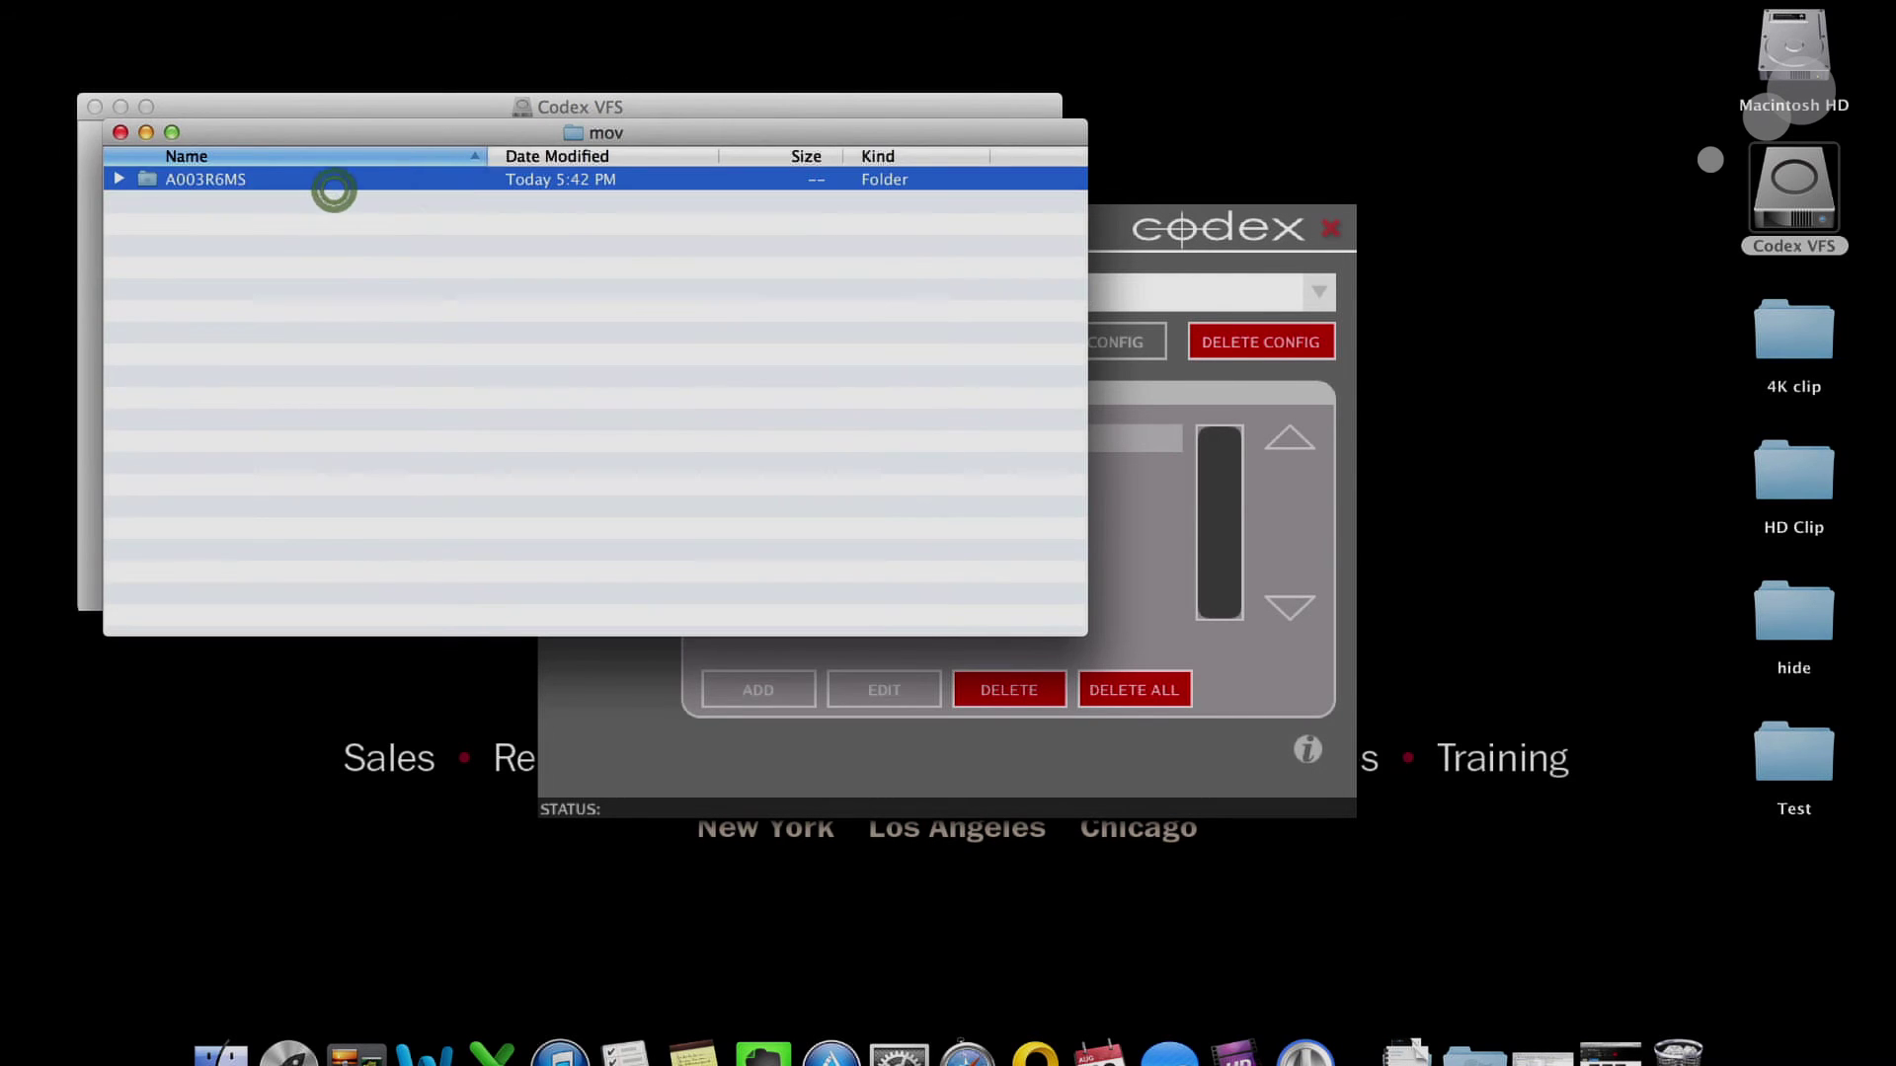
left_click_drag(411, 157, 618, 425)
left_click(567, 583)
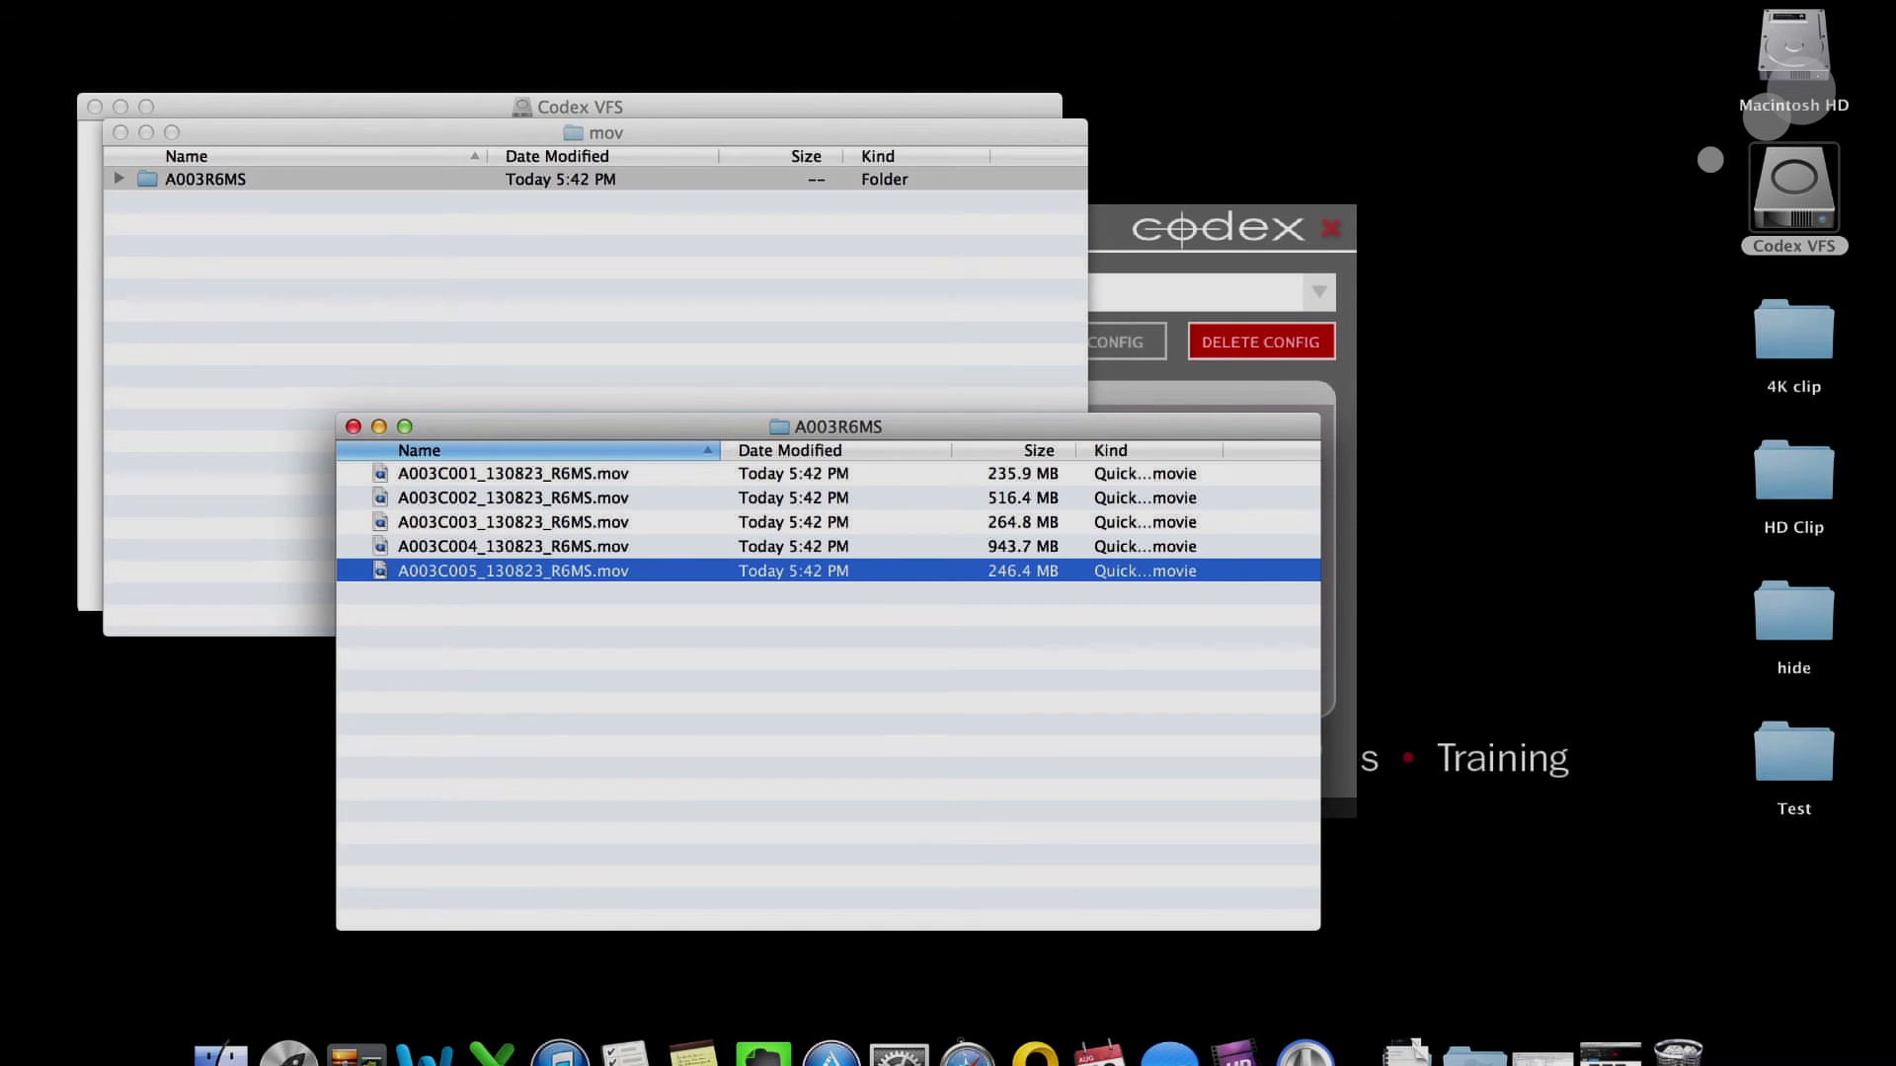
key("super+o")
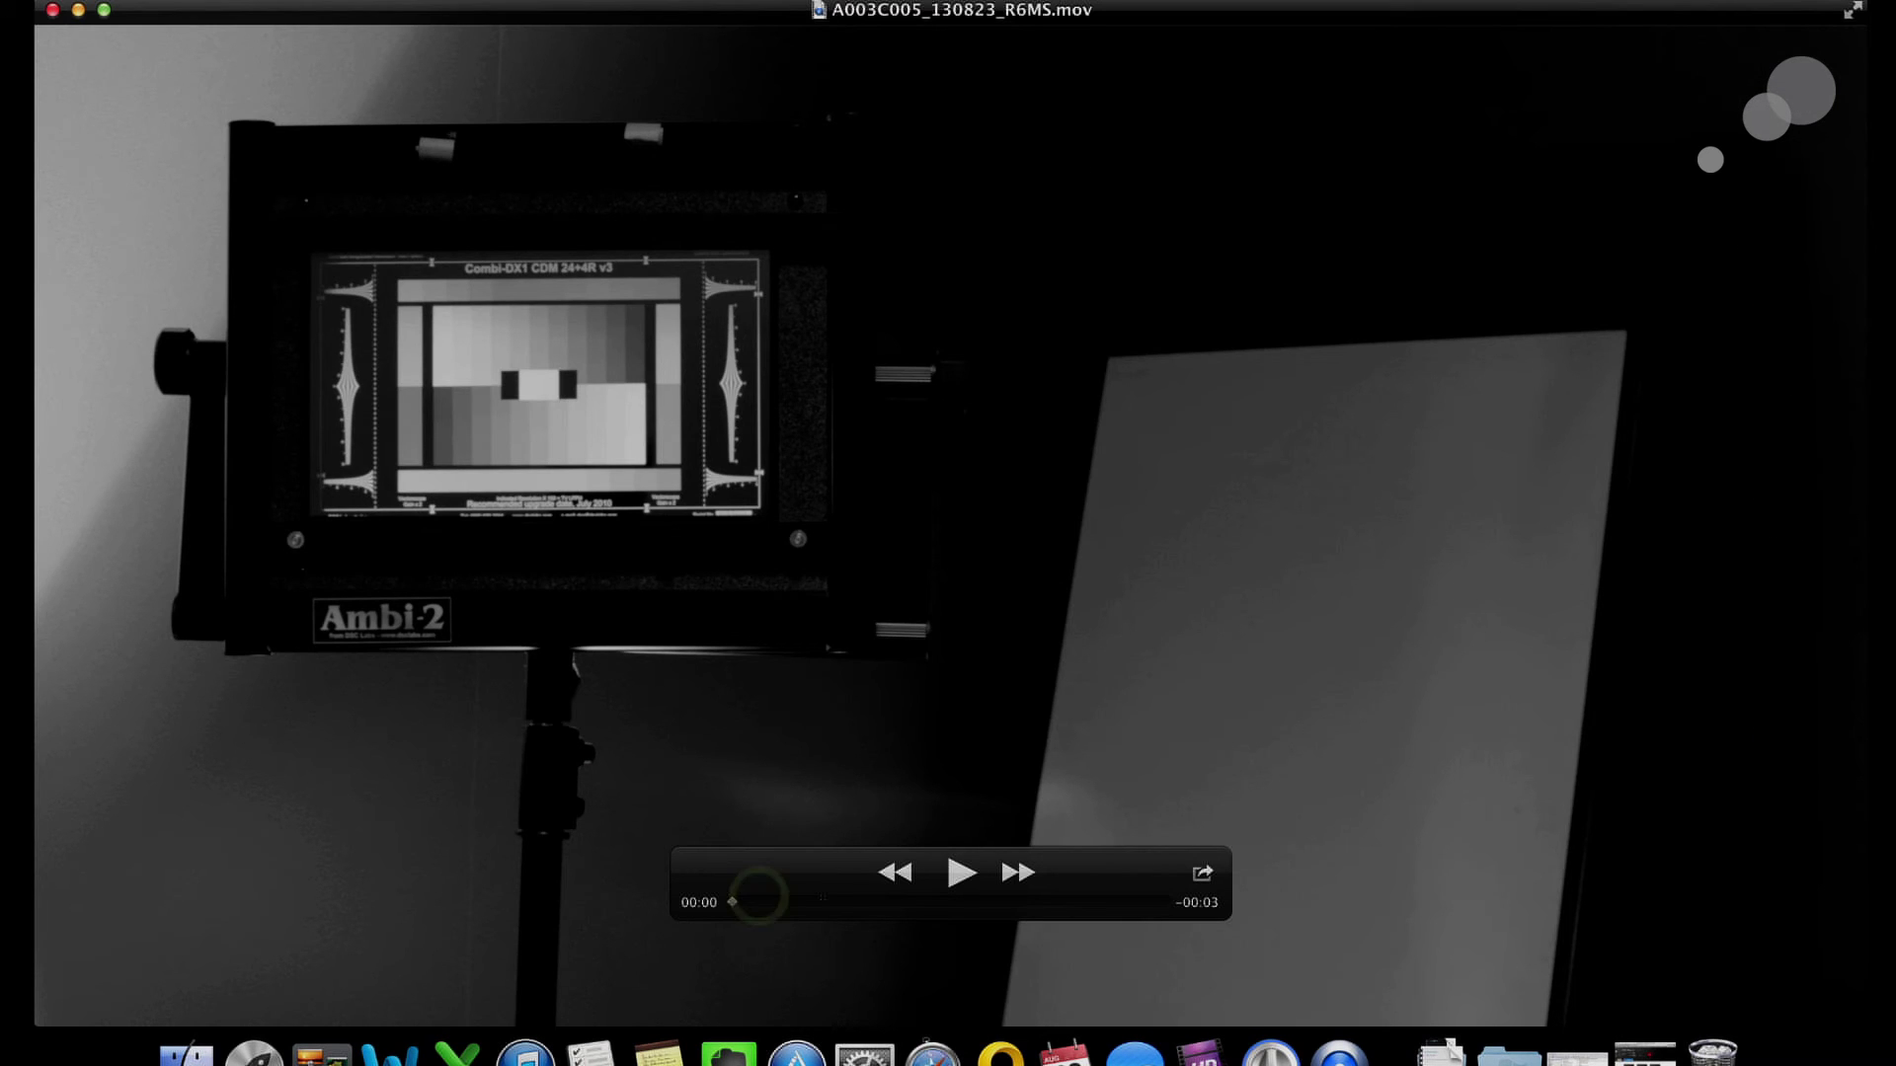
left_click_drag(759, 896, 822, 898)
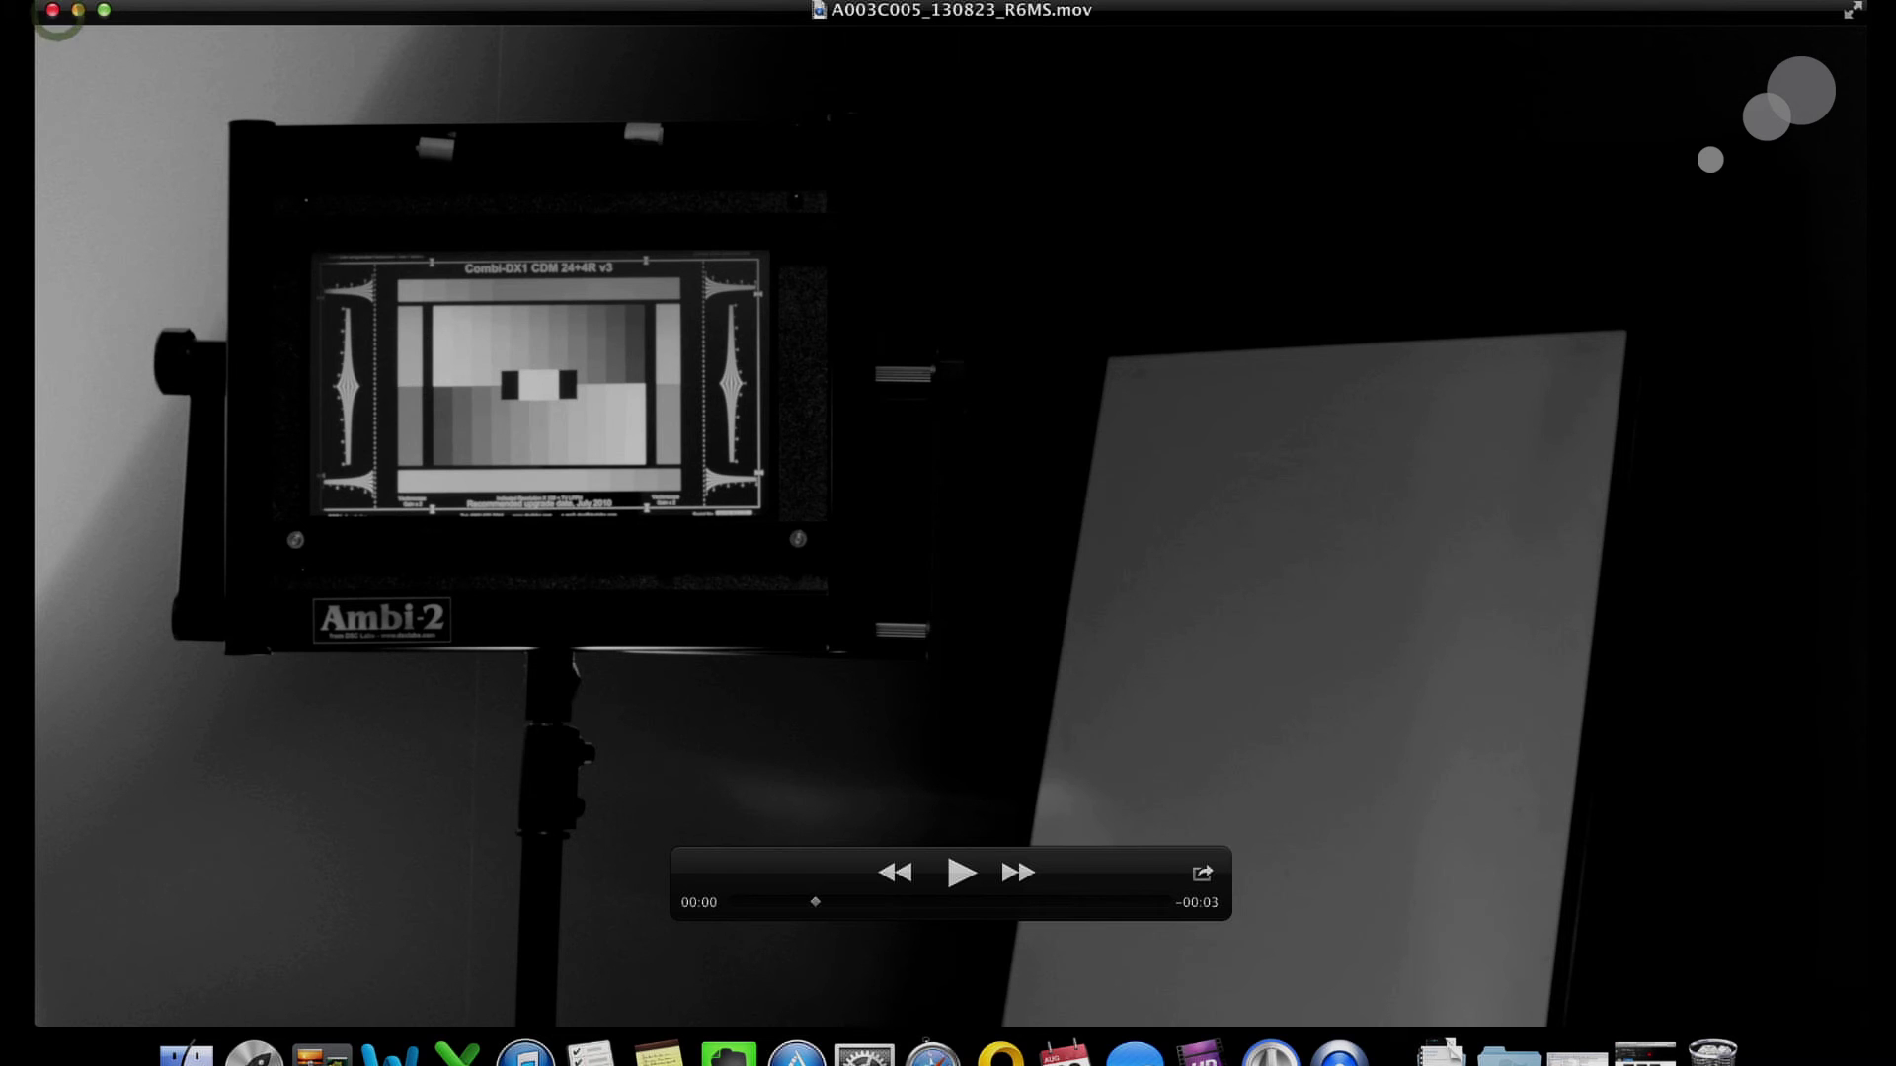
left_click(53, 10)
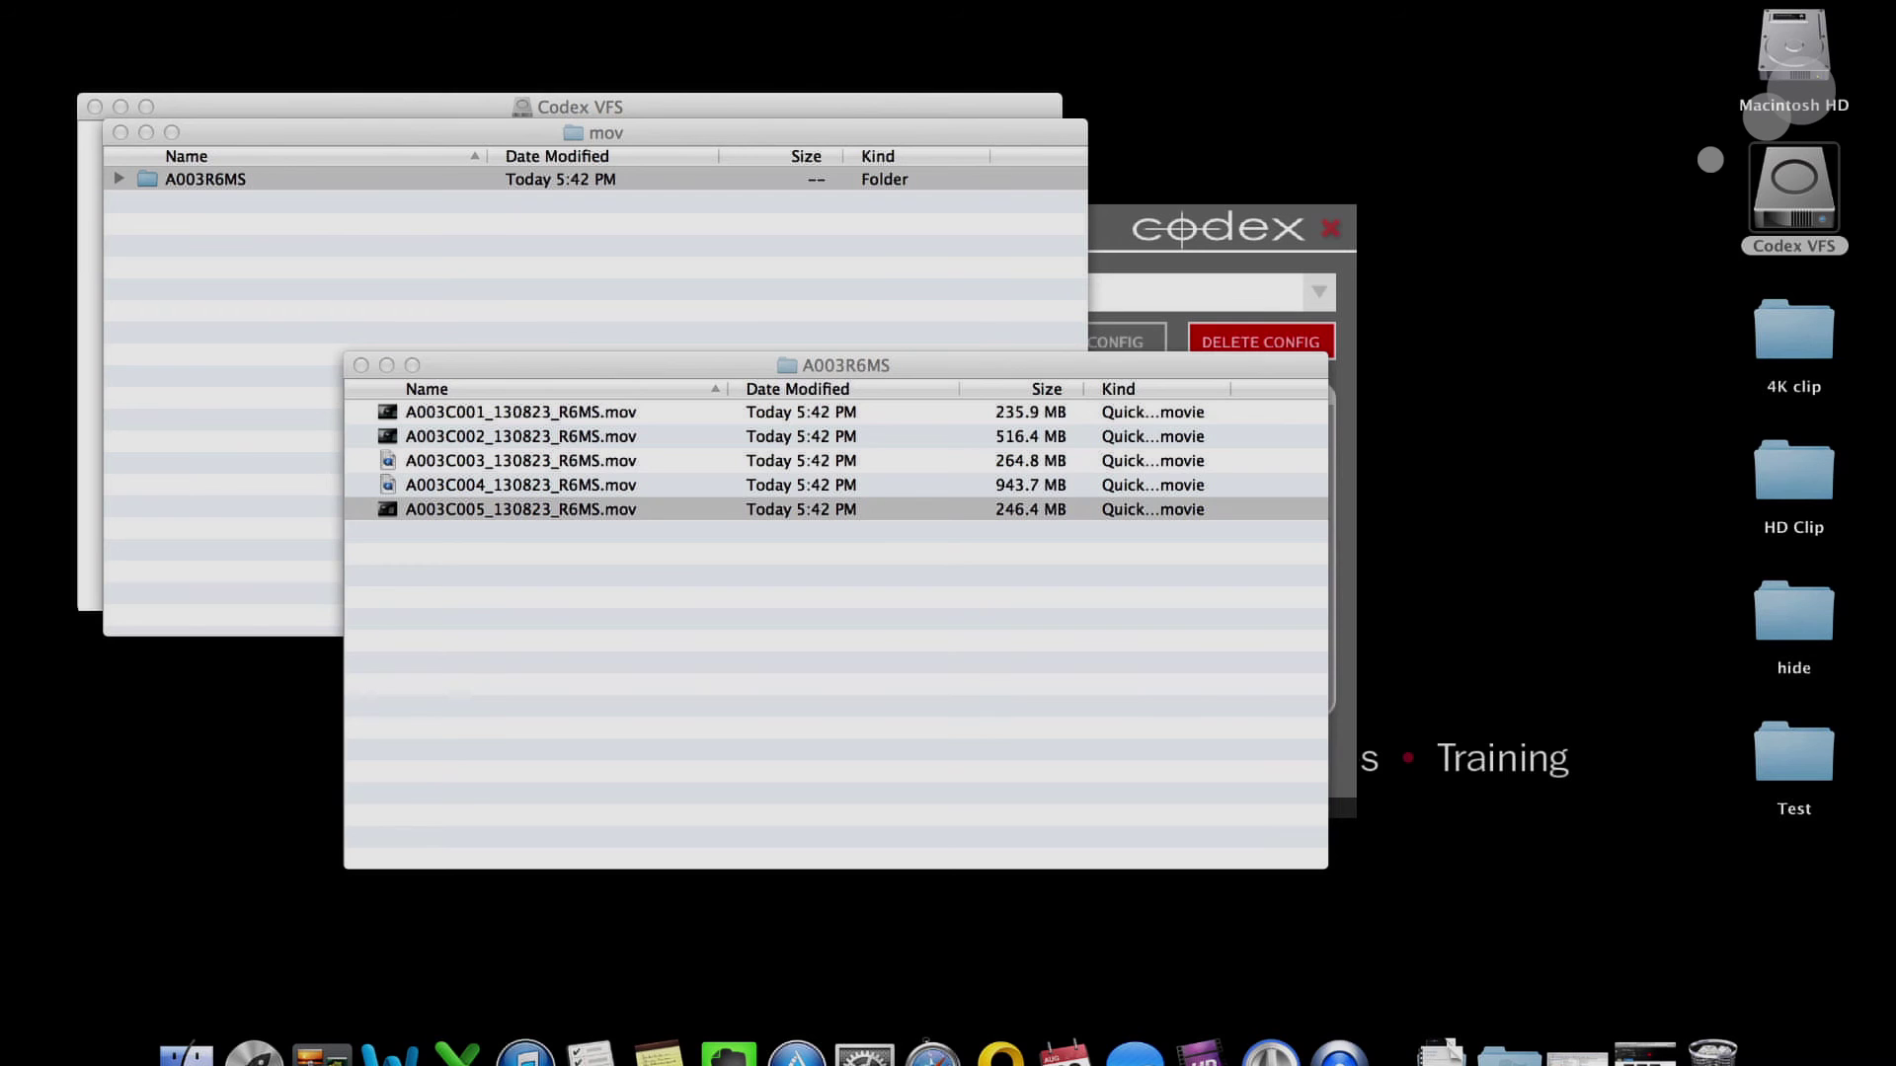
Reopen the mov file type of the Codex VFS configuration for editing and set its number of LUTs to 1.
left_click(537, 632)
left_click(1161, 225)
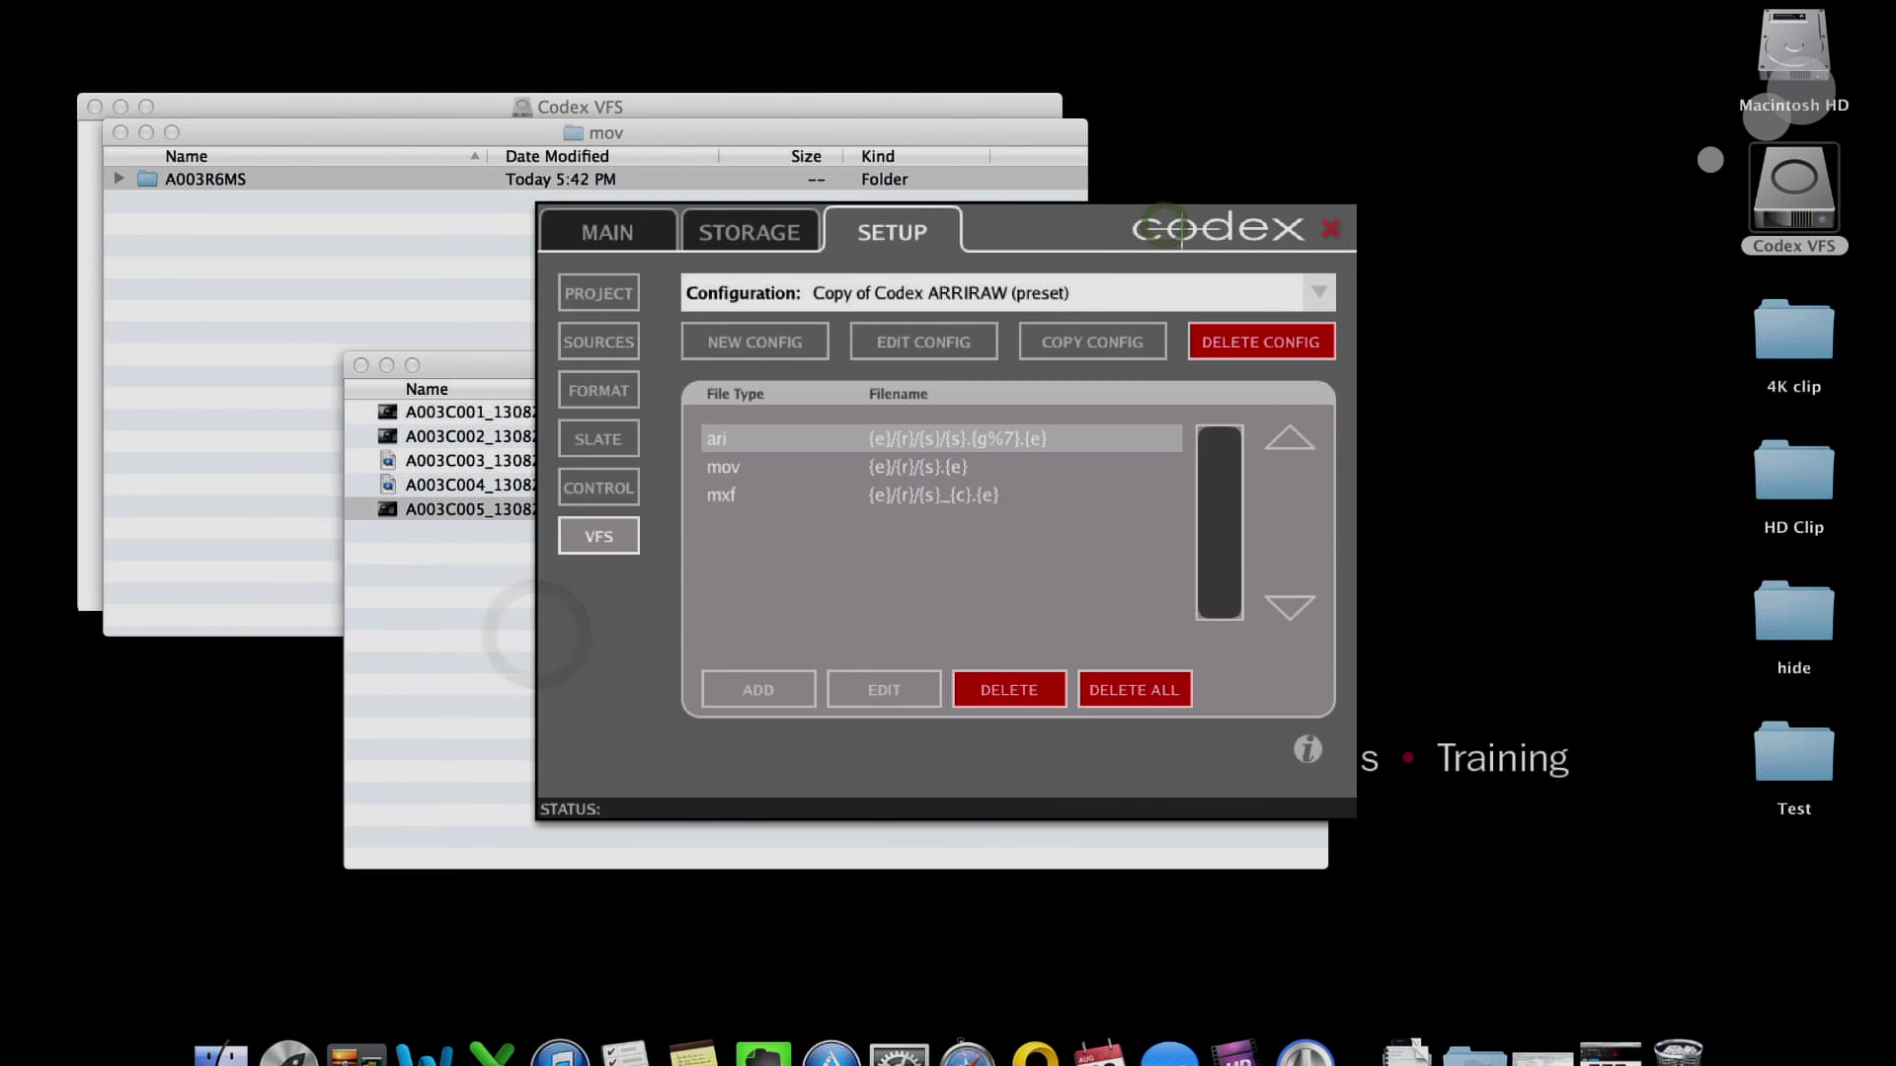
left_click(901, 455)
left_click(882, 690)
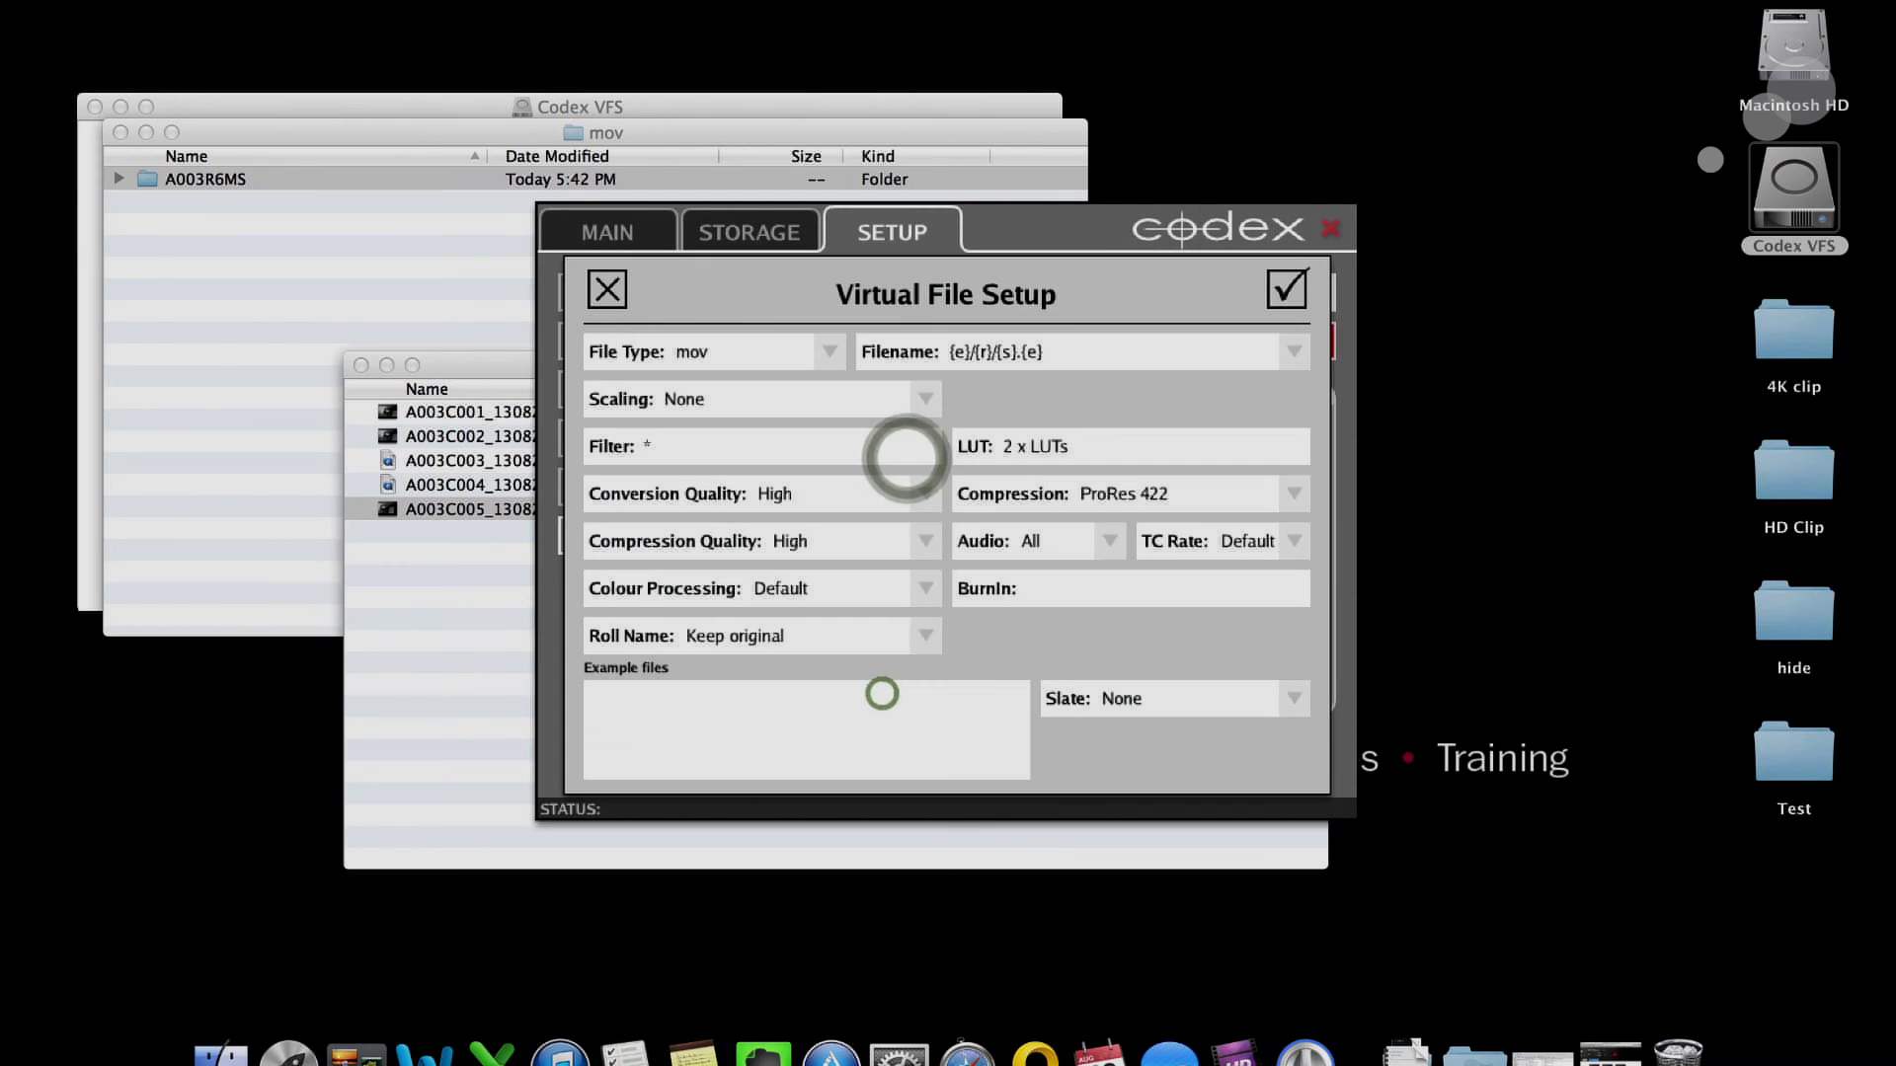
left_click(1231, 440)
left_click(1059, 435)
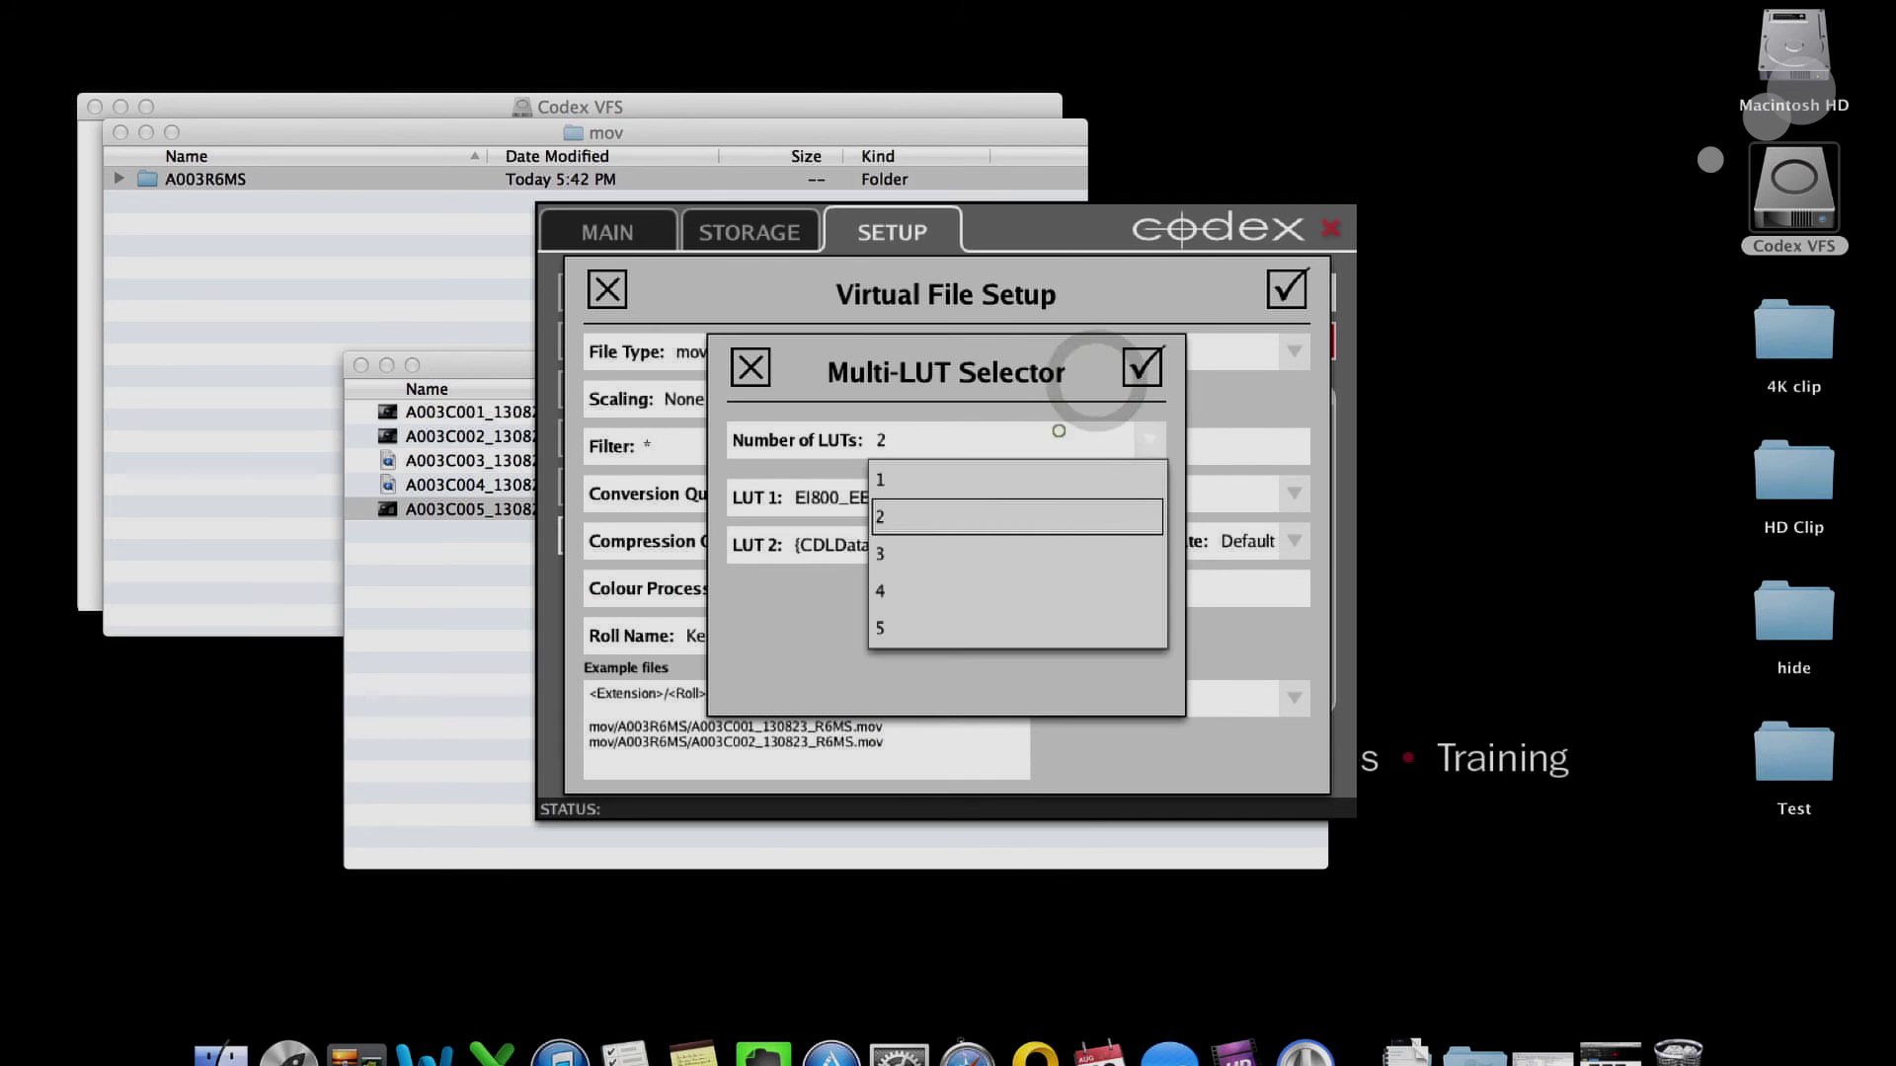
left_click(1049, 480)
Clear the LUT 1 entry of the mov virtual files and save the VFS configuration changes.
left_click(1053, 497)
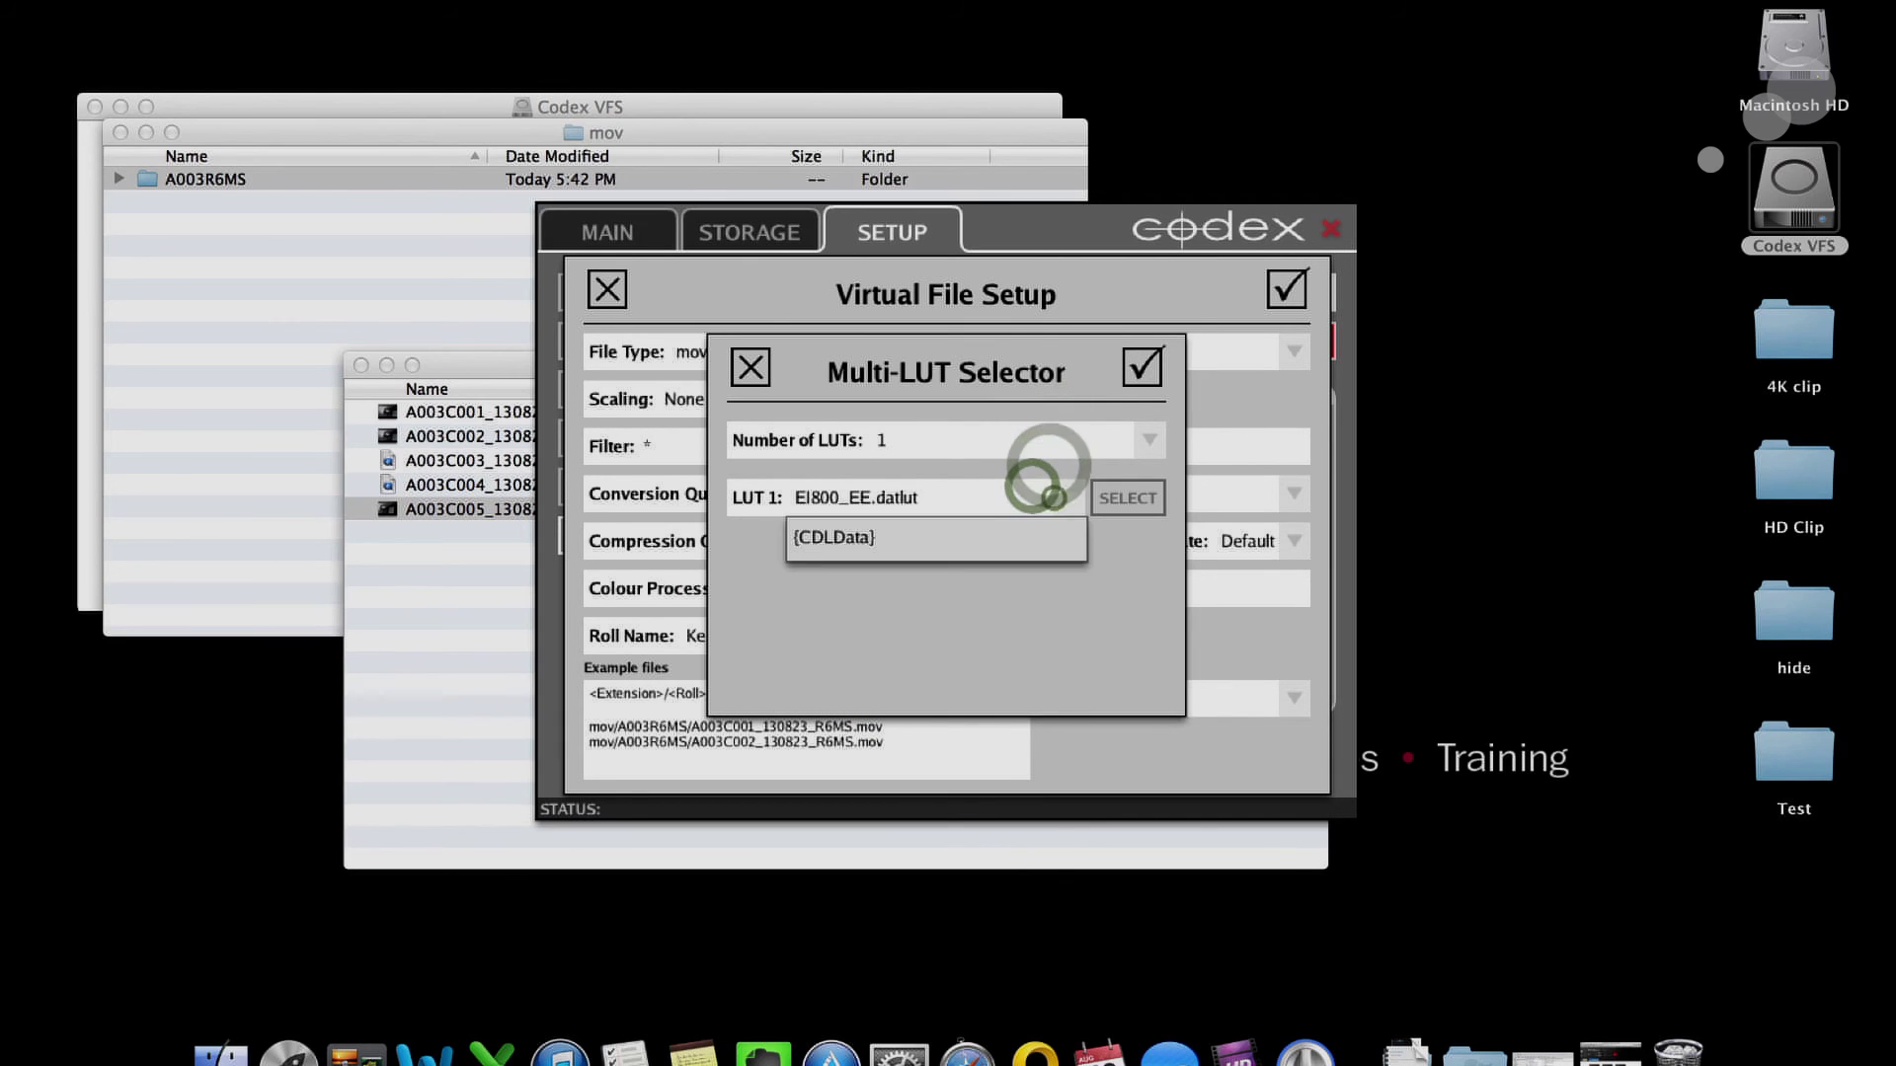
left_click_drag(1054, 496, 1003, 497)
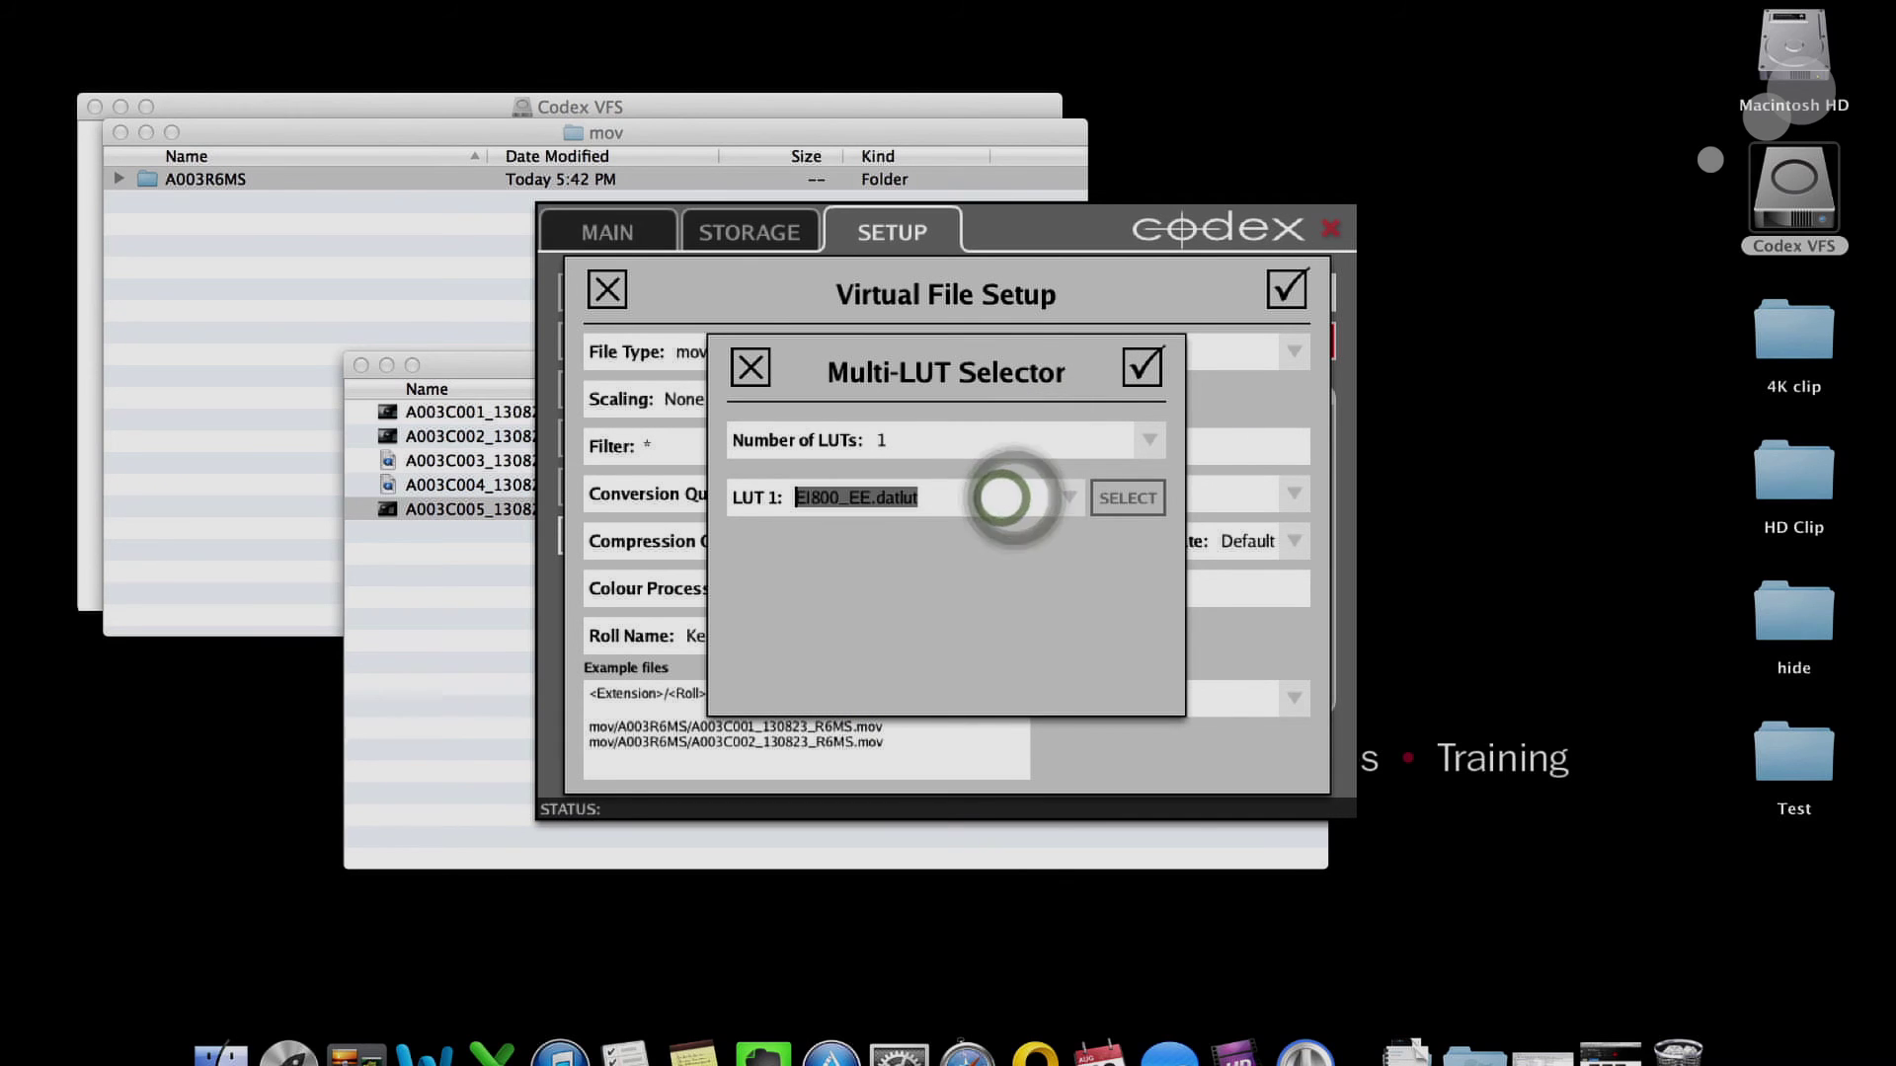
key("BackSpace")
left_click(1142, 367)
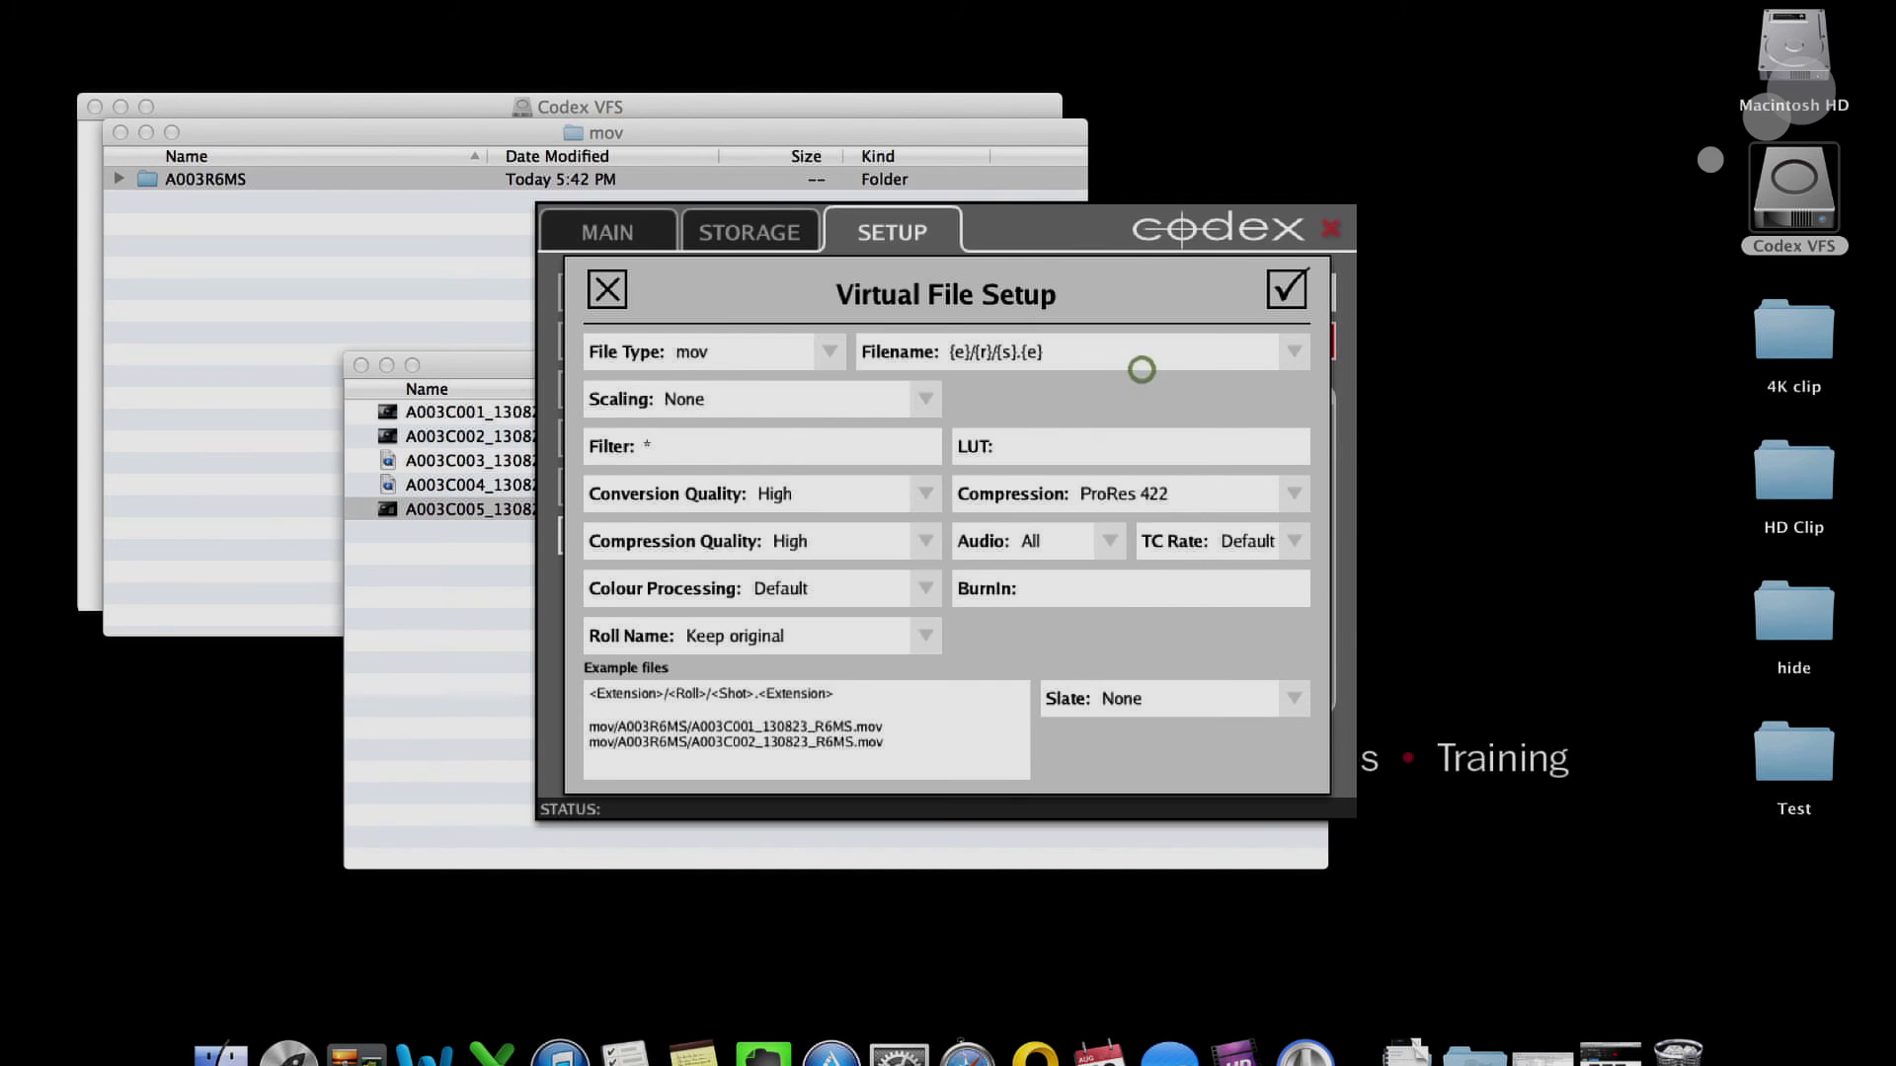
key("Return")
left_click(904, 775)
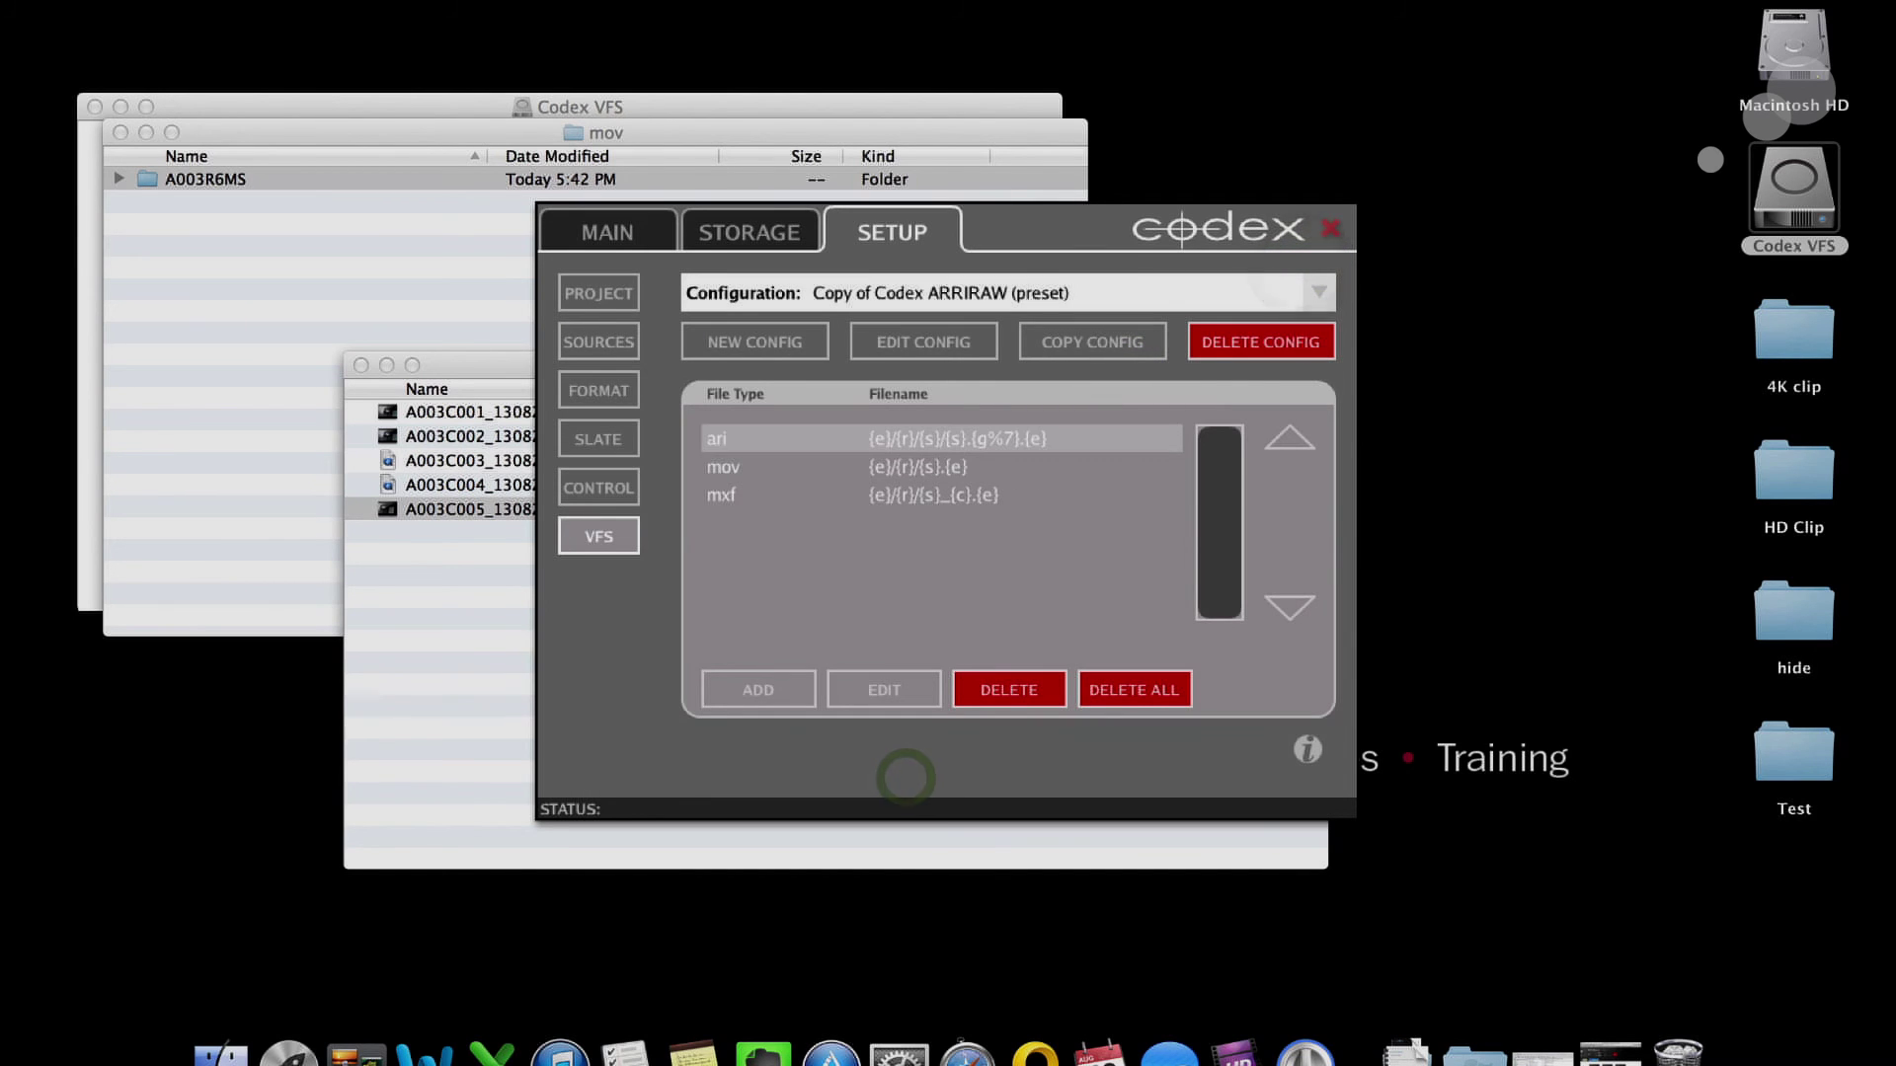
Expand the mov and A003R6MS folders on the Codex VFS volume and preview A003C005_130823_R6MS.mov.
left_click(456, 630)
left_click(439, 436)
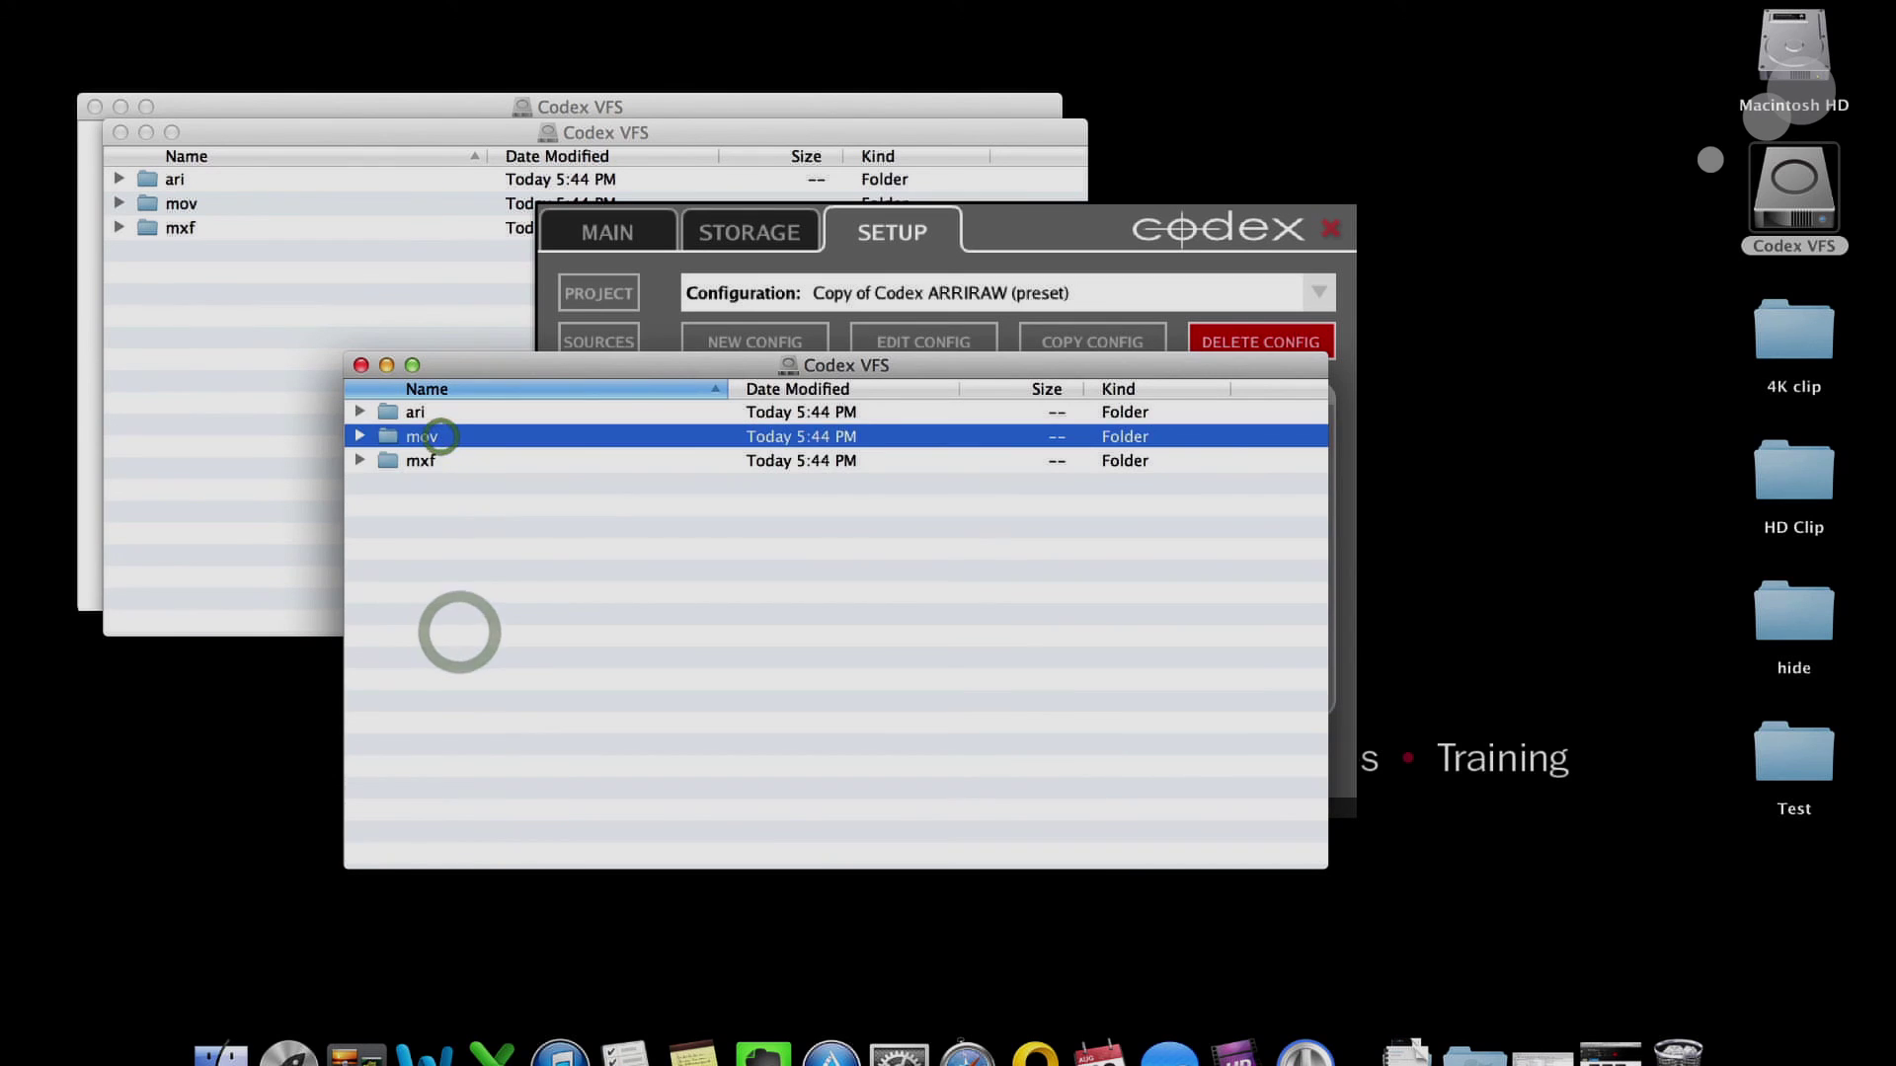
key("Right")
key("Down")
key("Right")
key("Down")
key("Down")
key("Down")
key("Down")
key("Down")
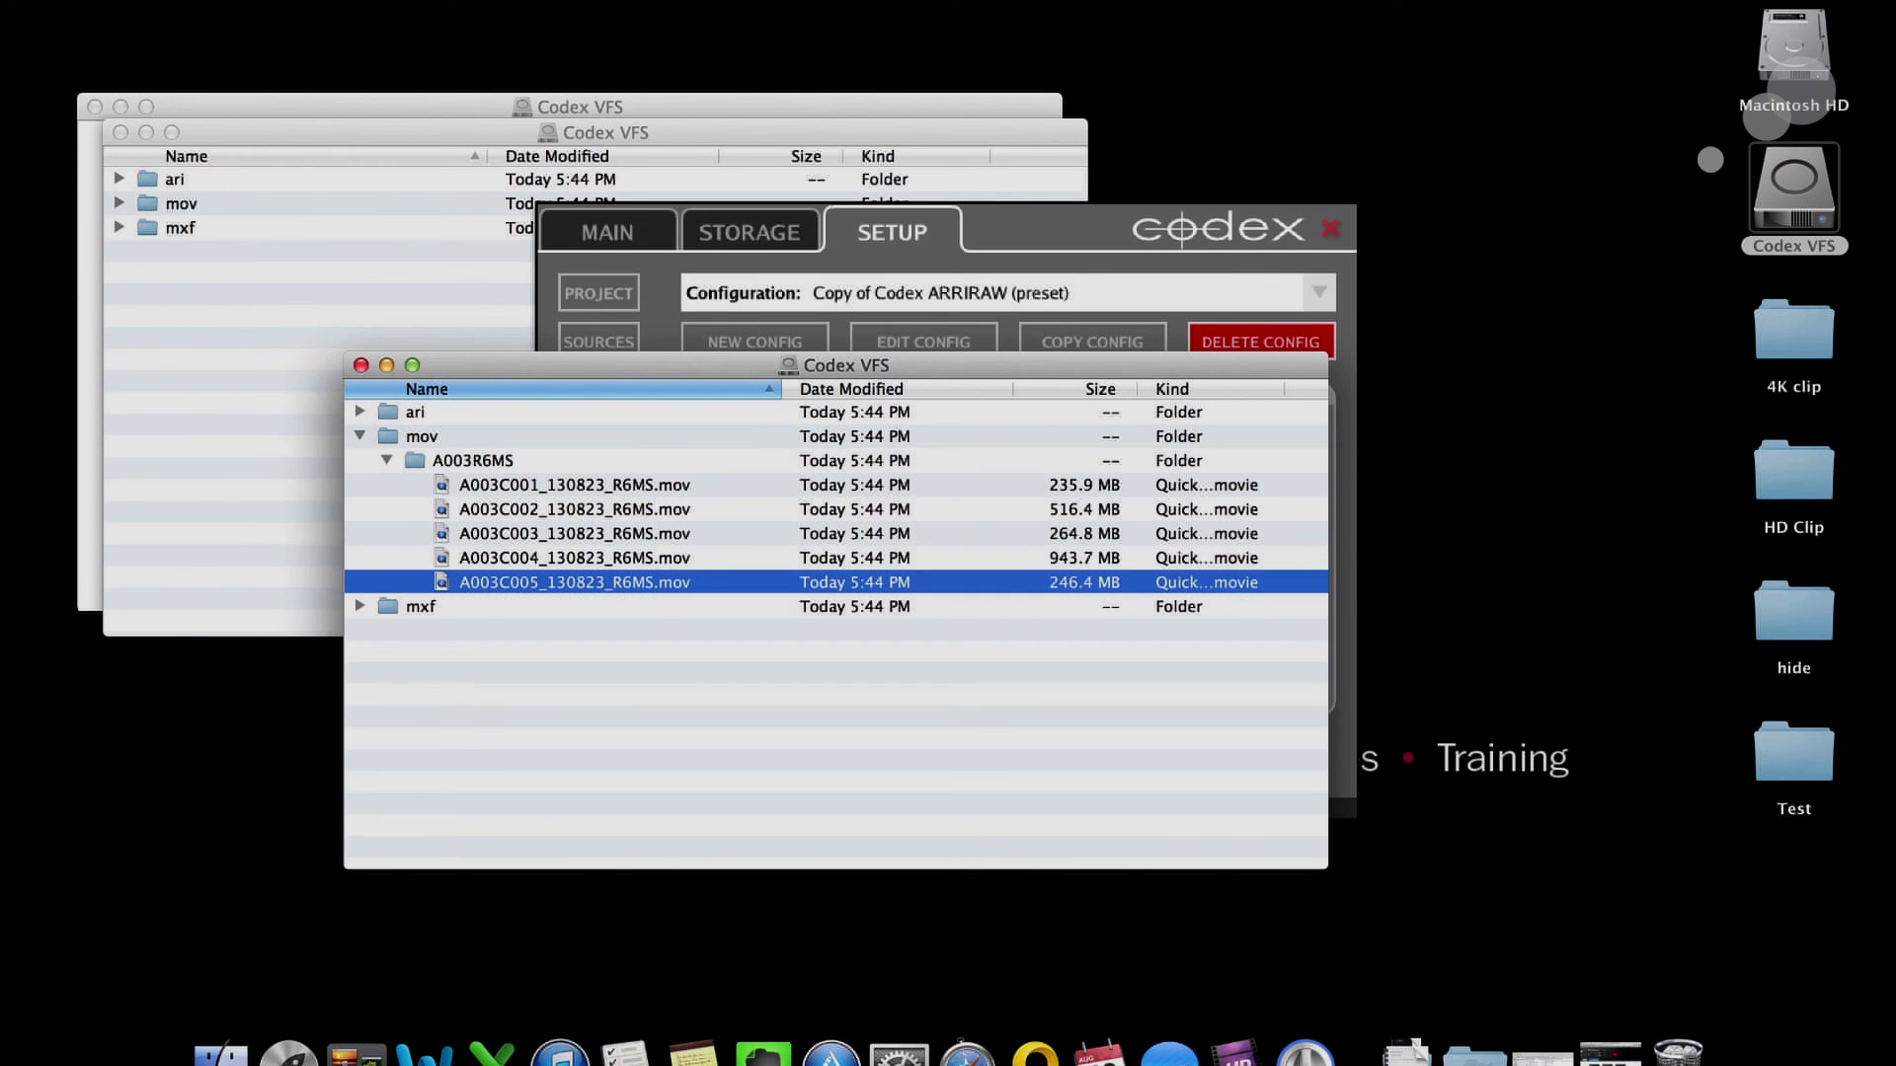
key("space")
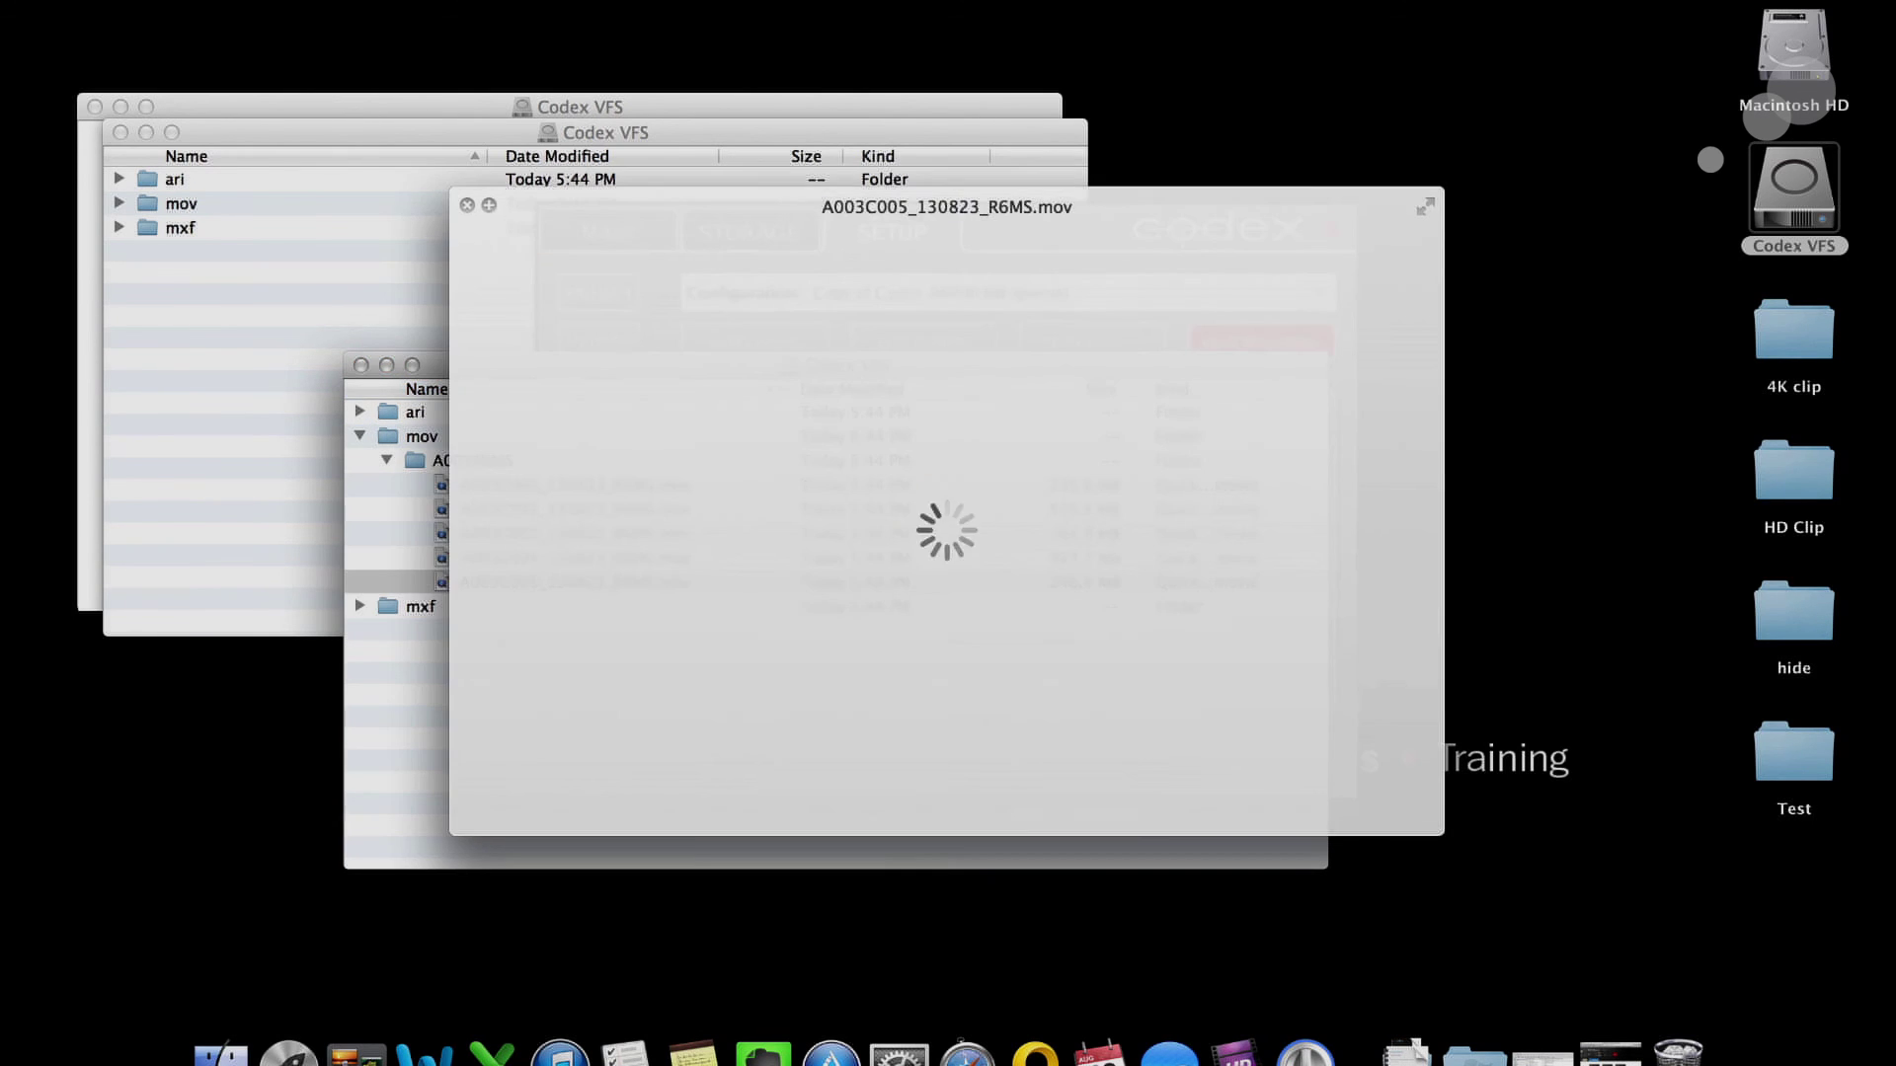